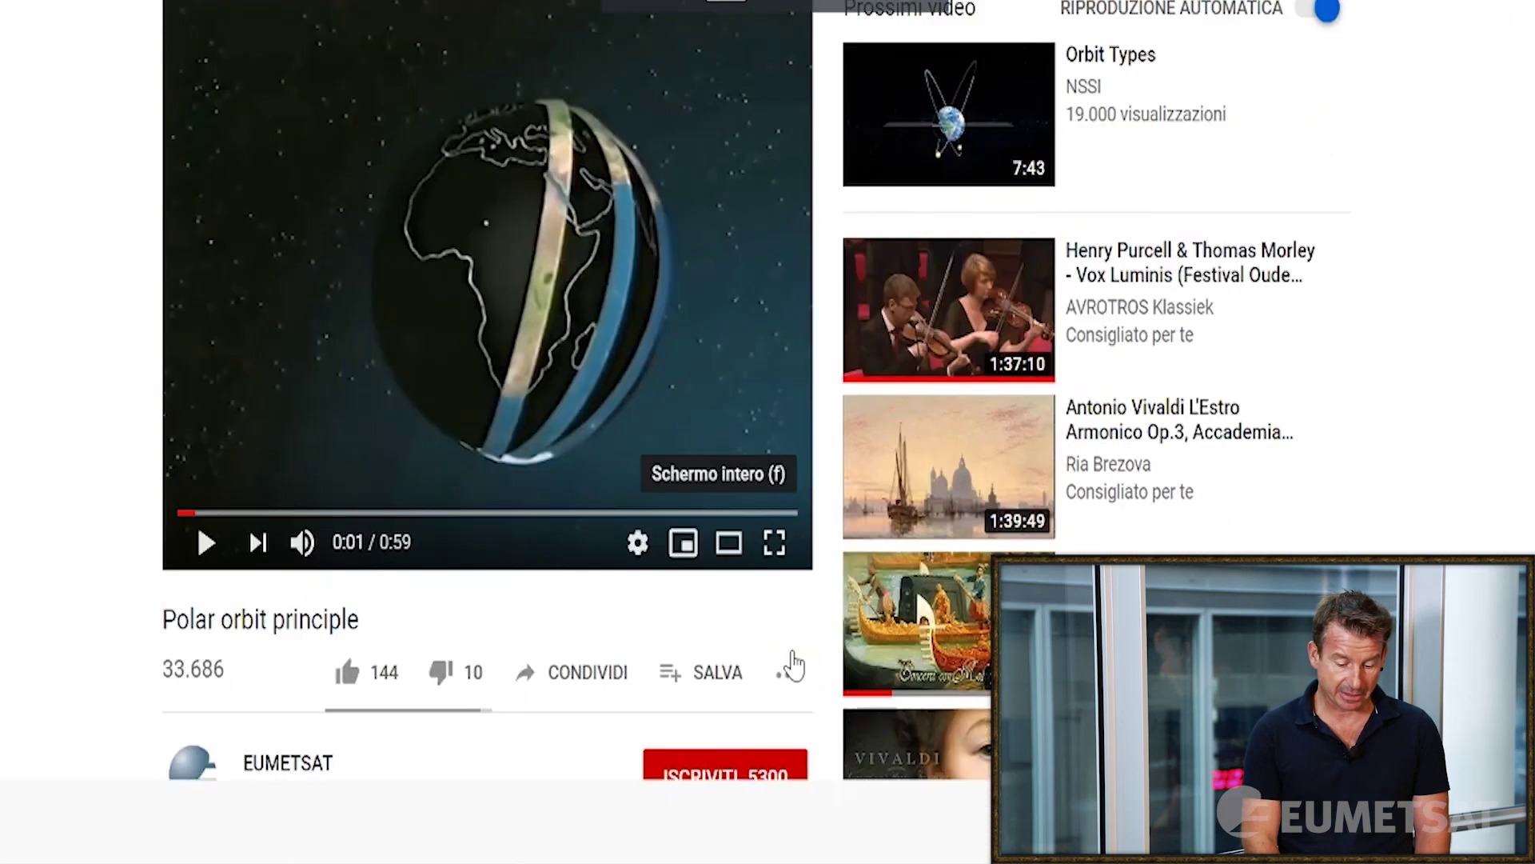
Play the Polar orbit principle video in full screen
{"action": "key", "text": "f"}
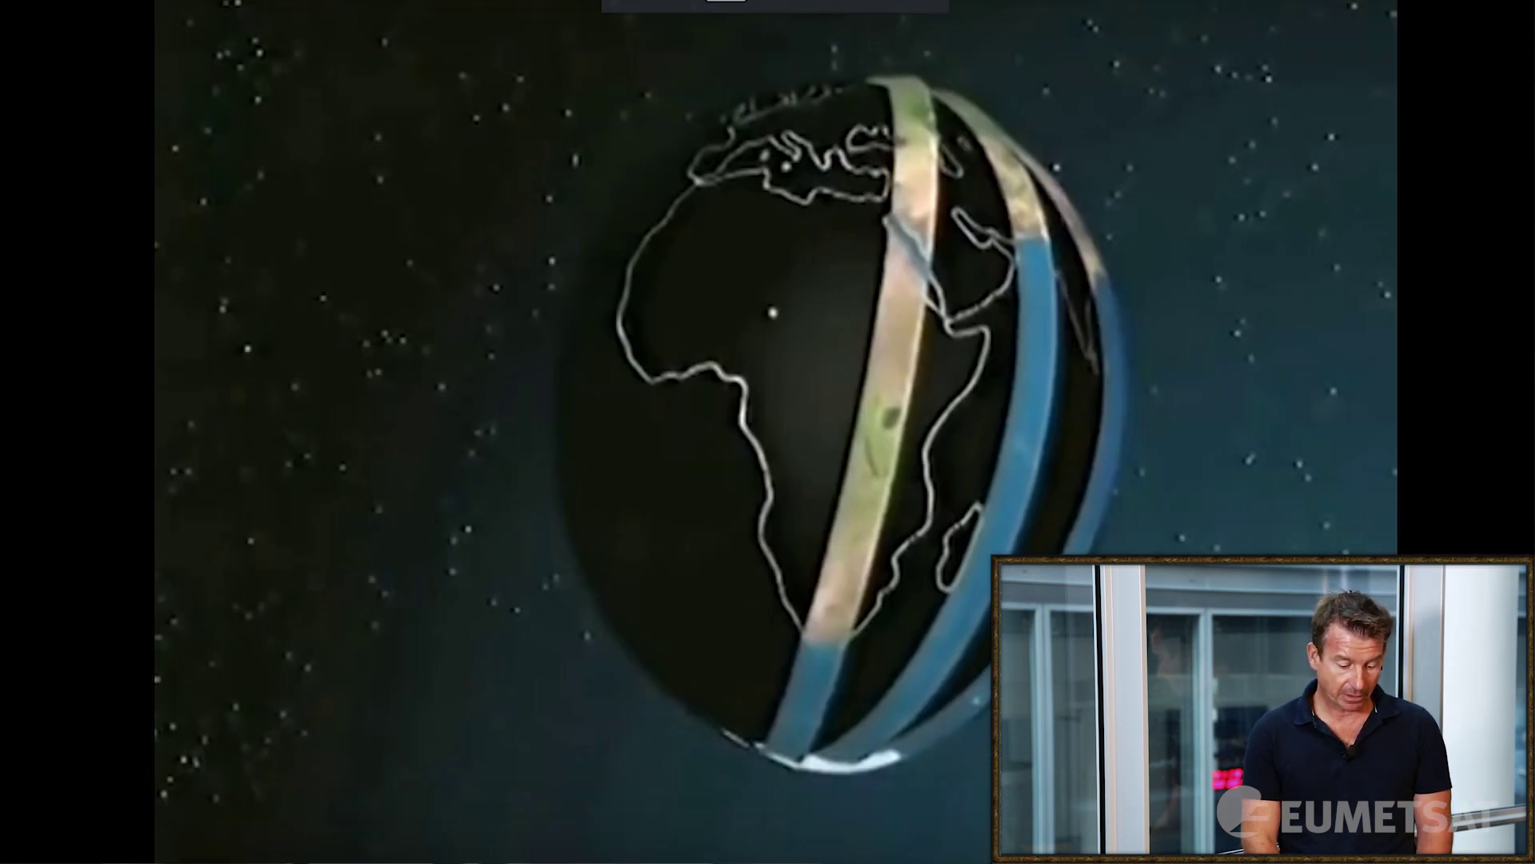
{"action": "key", "text": "k"}
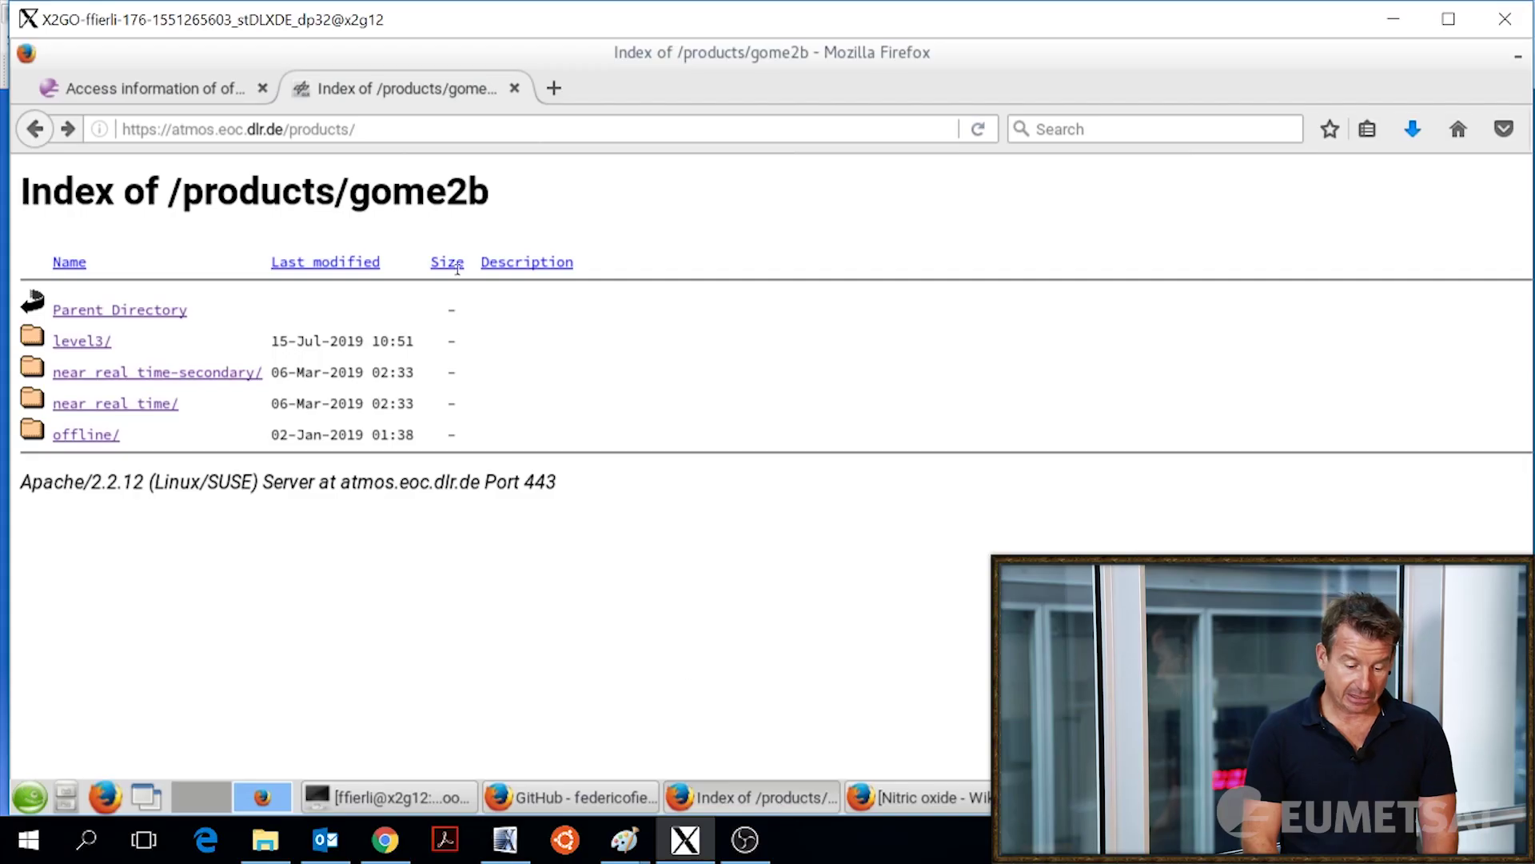
On the offline products access page, open the full Metop-B NO2 composite map
{"action": "left_click", "coordinate": [177, 86]}
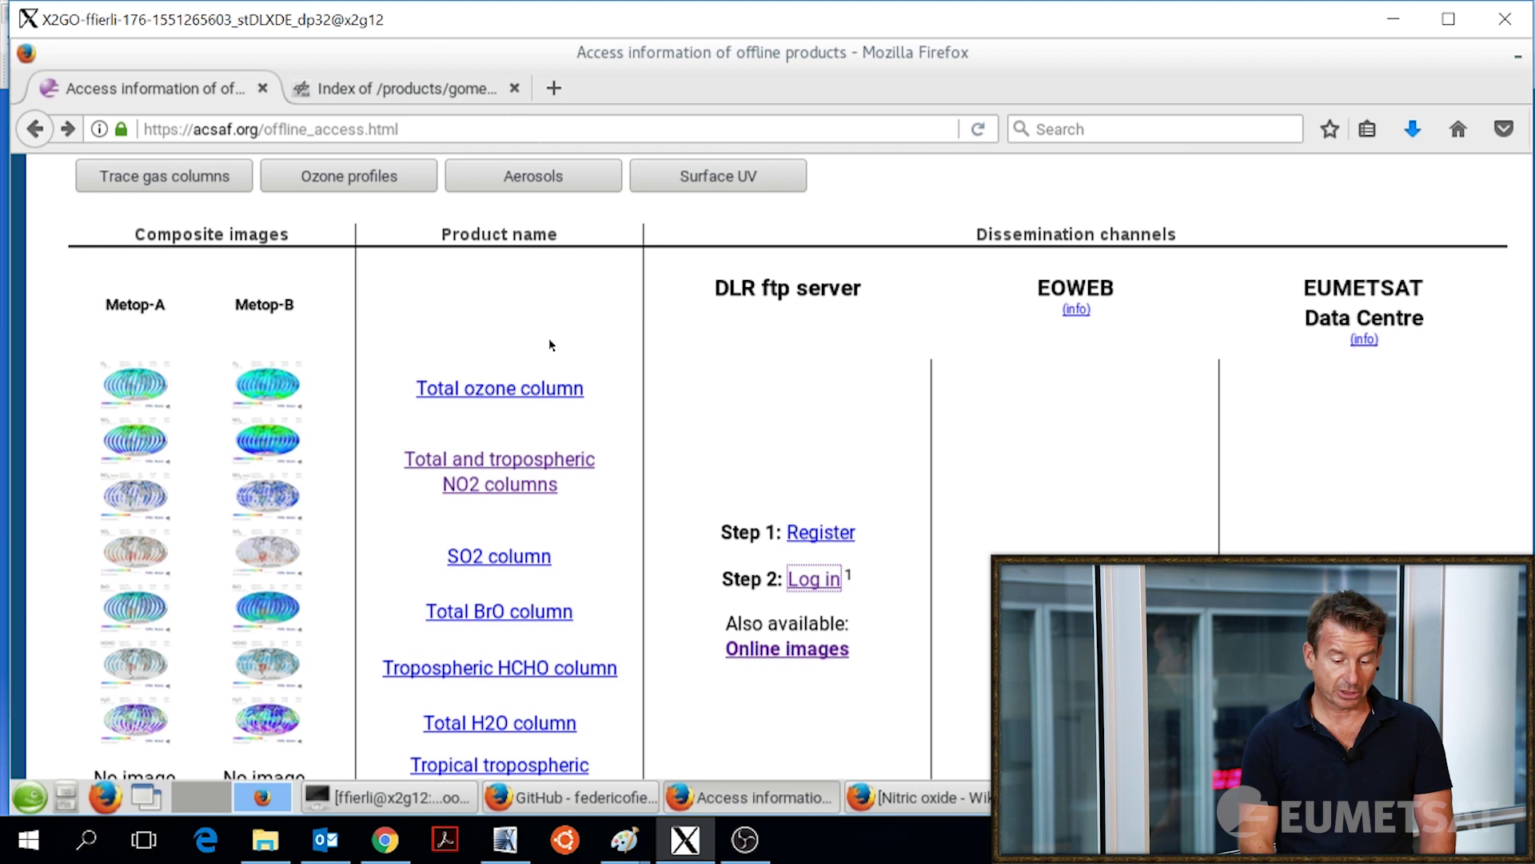
{"action": "scroll", "coordinate": [550, 345], "scroll_direction": "up", "scroll_amount": 6}
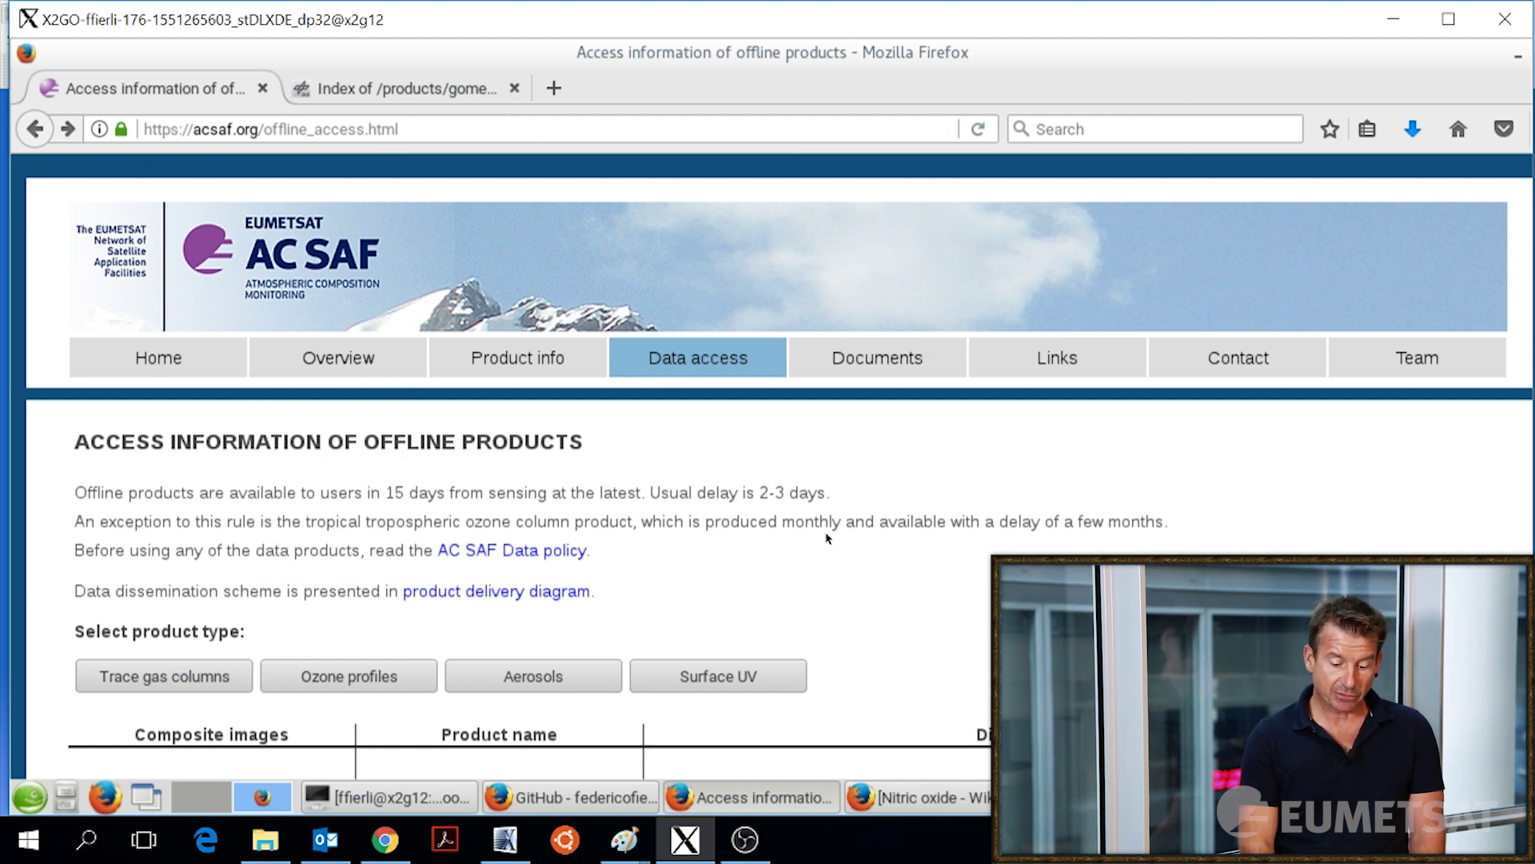
{"action": "mouse_move", "coordinate": [734, 360]}
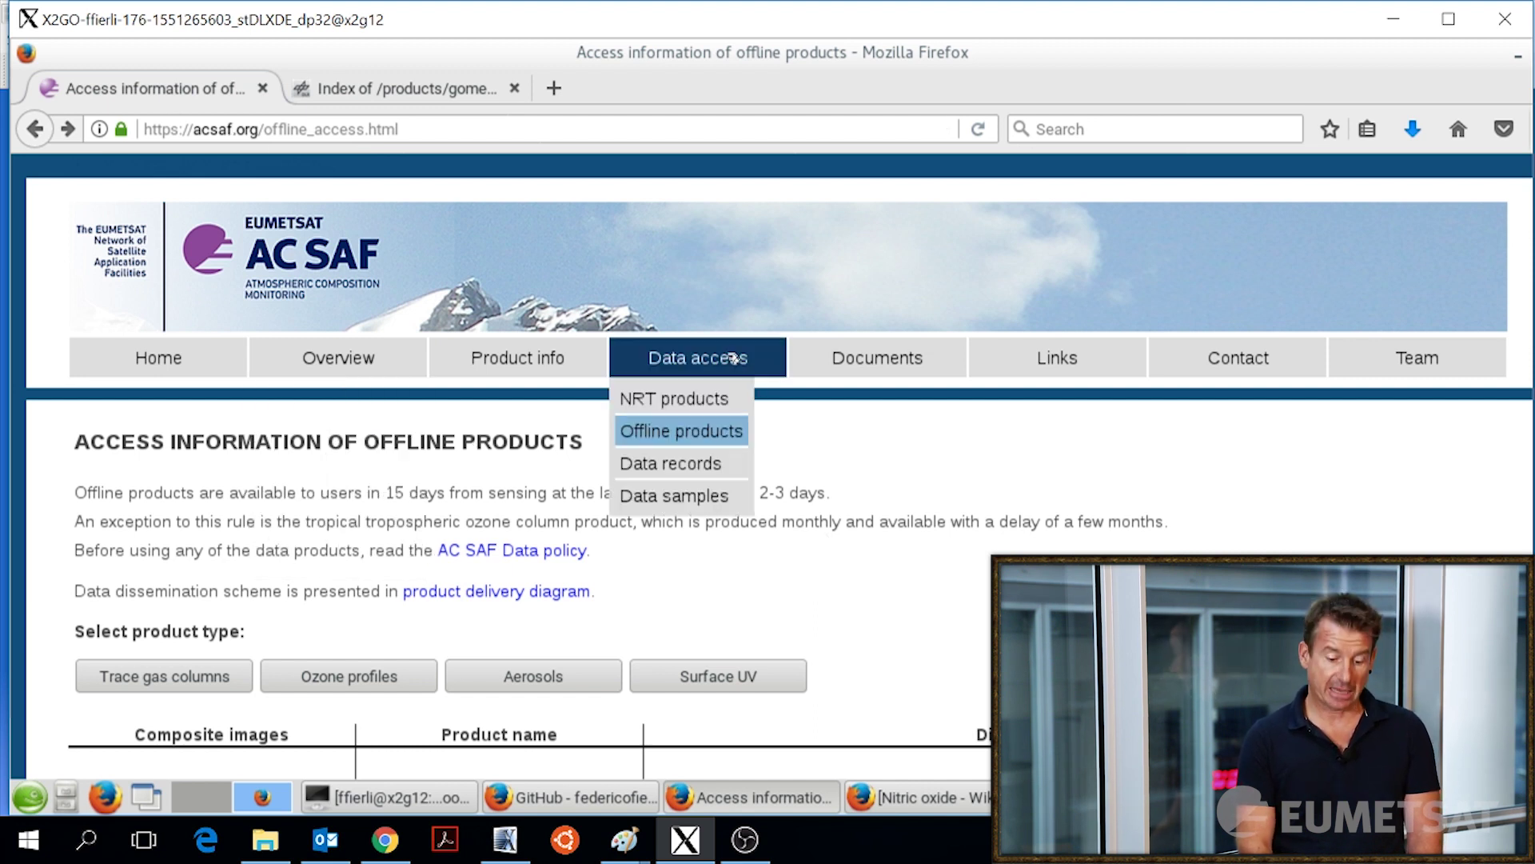
{"action": "scroll", "coordinate": [941, 611], "scroll_direction": "down", "scroll_amount": 2}
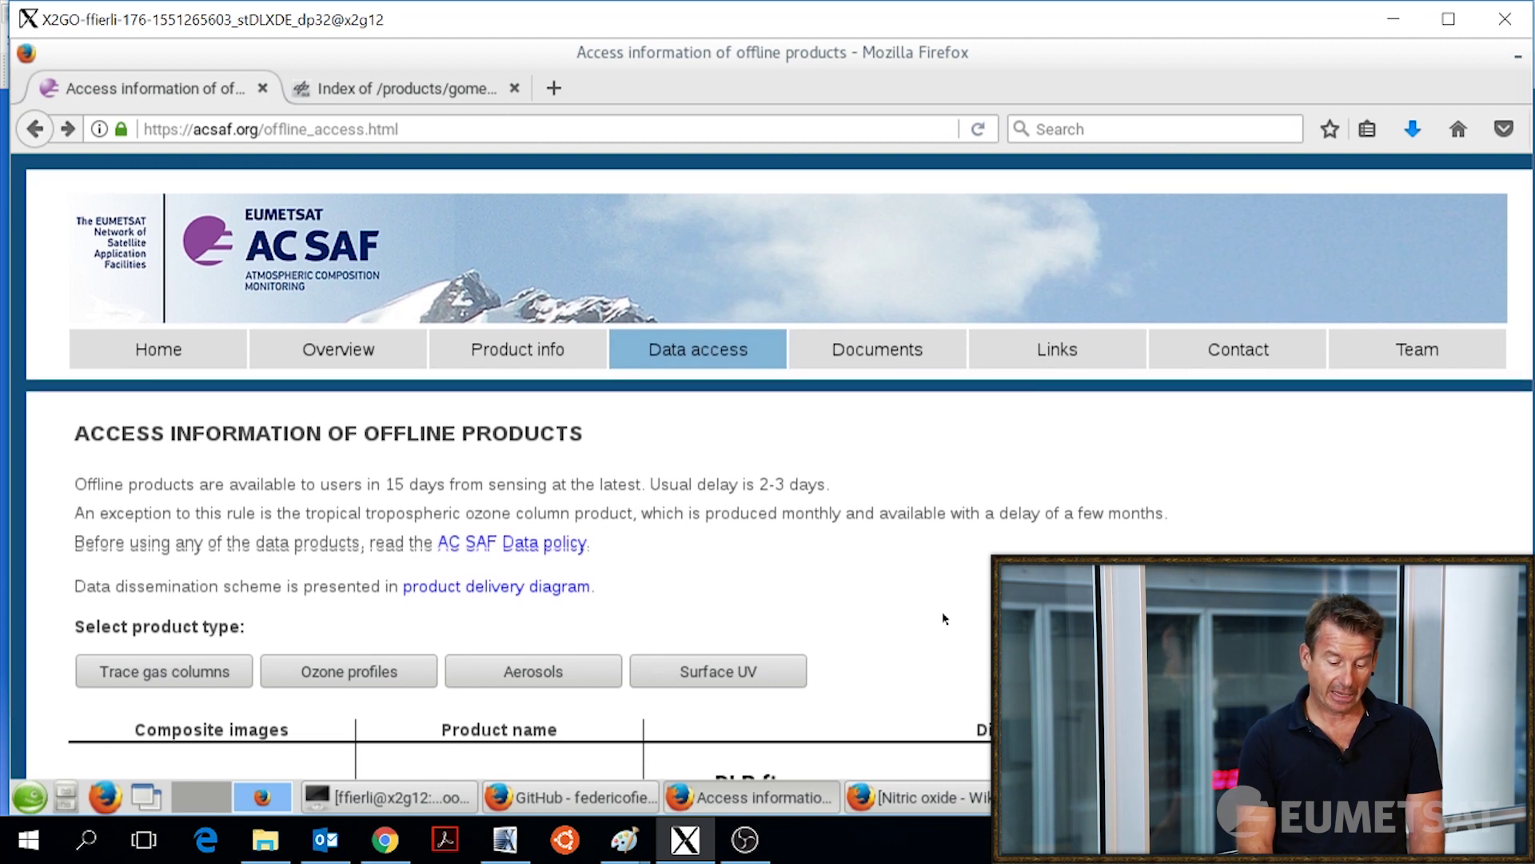
{"action": "scroll", "coordinate": [944, 618], "scroll_direction": "down", "scroll_amount": 4}
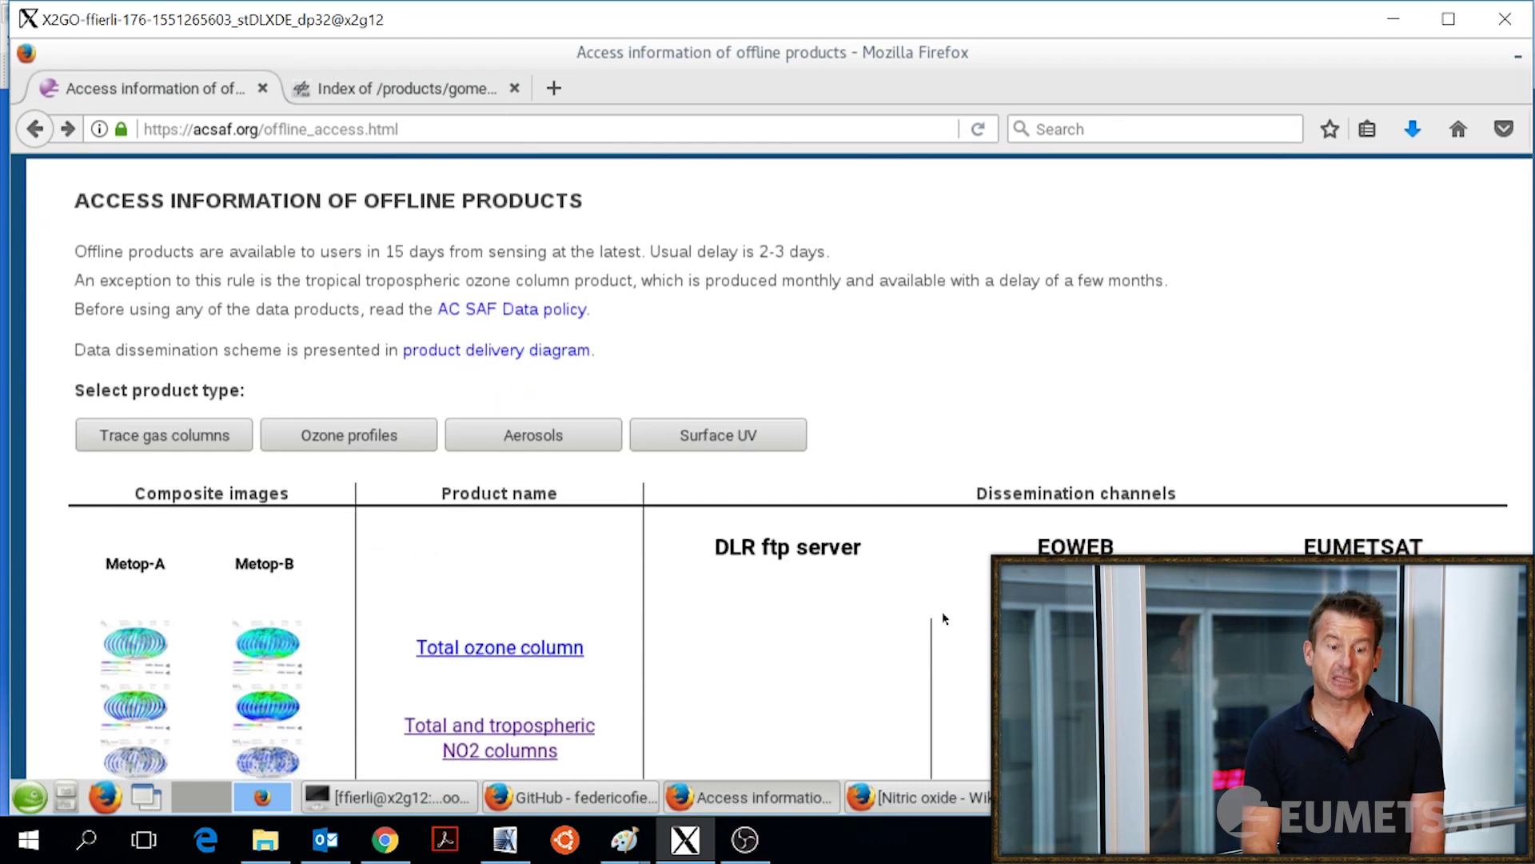
{"action": "scroll", "coordinate": [944, 618], "scroll_direction": "down", "scroll_amount": 1}
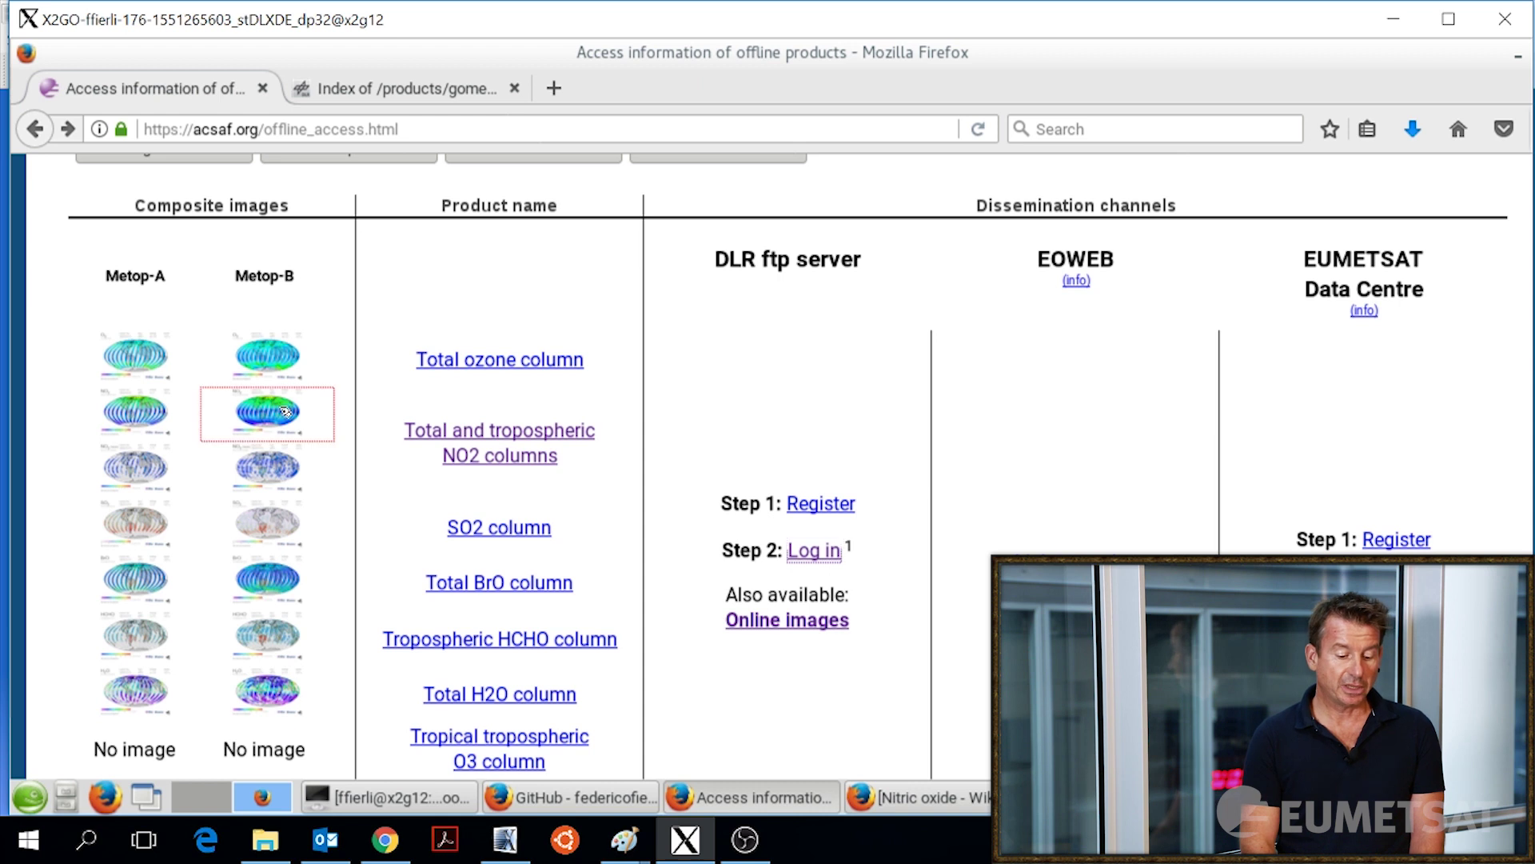
{"action": "left_click", "coordinate": [285, 411]}
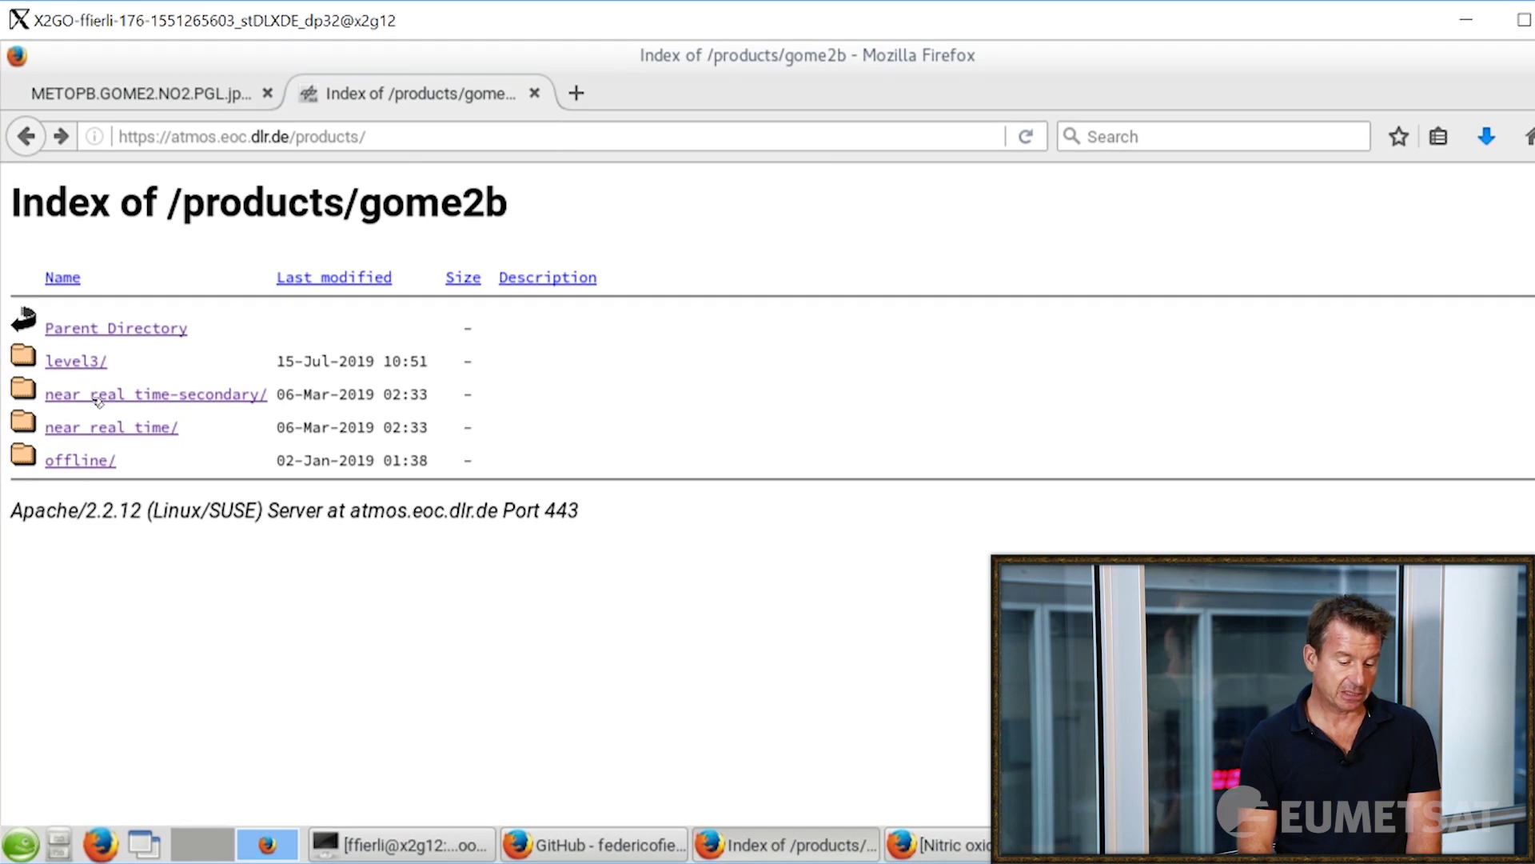
Browse to the offline/2019/08/08 folder of GOME-2B HDF5 files, then return to the notebooks
{"action": "left_click", "coordinate": [84, 467]}
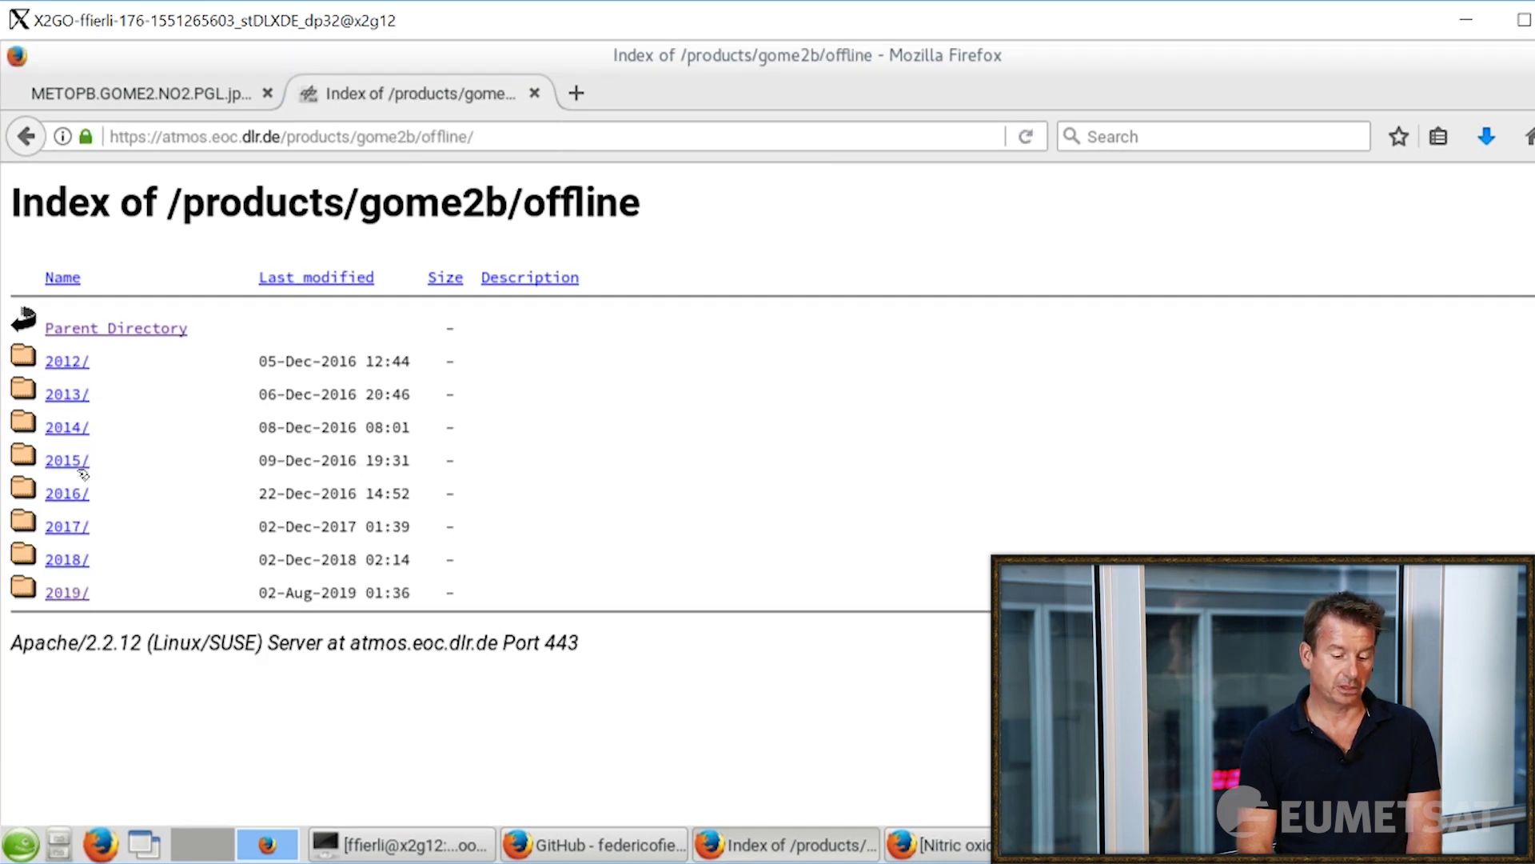
{"action": "left_click", "coordinate": [67, 594]}
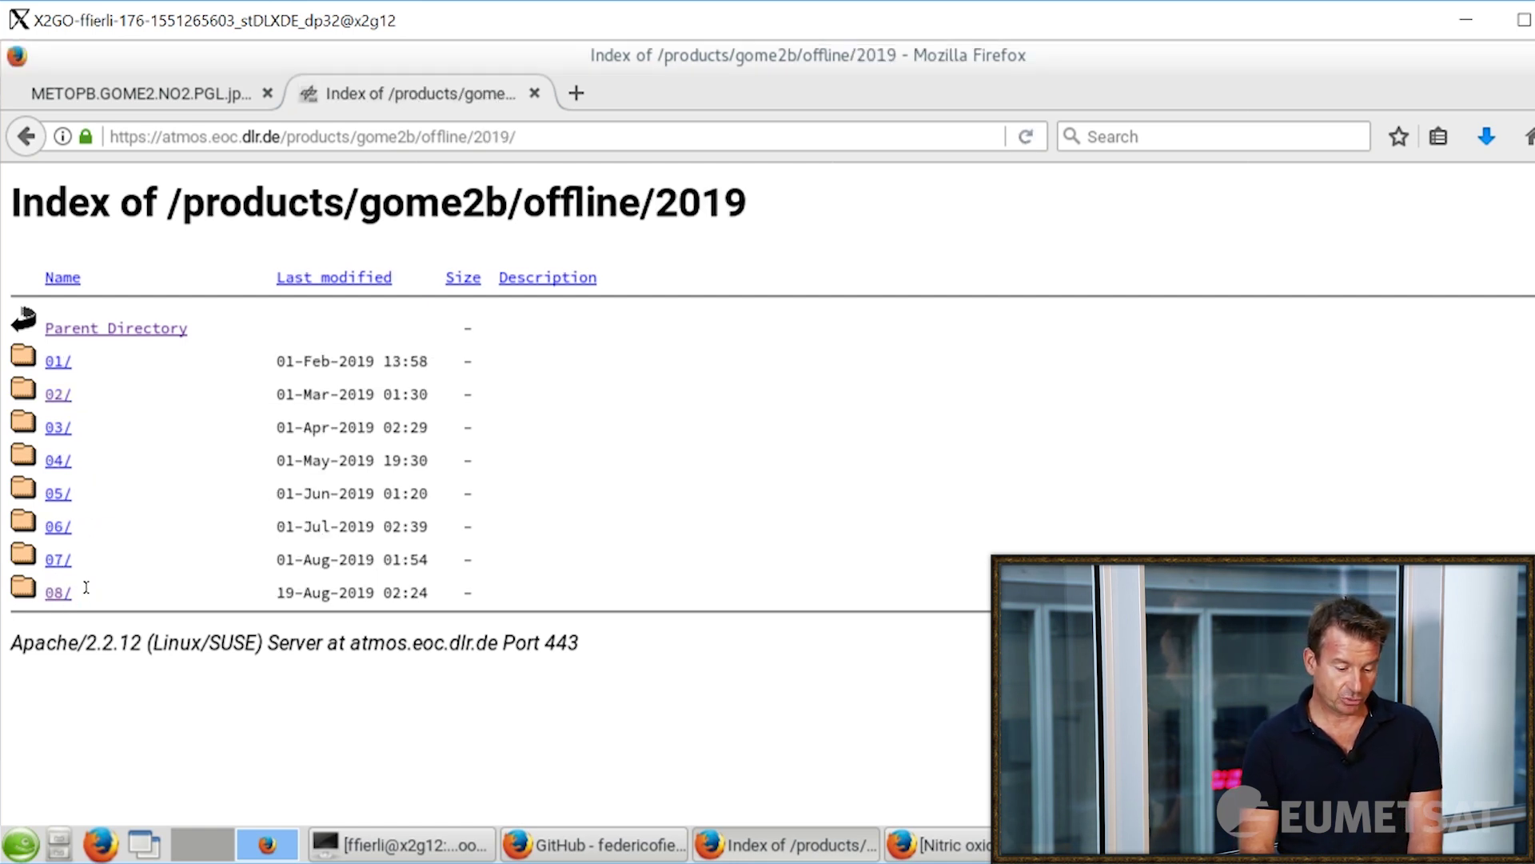
{"action": "left_click", "coordinate": [58, 593]}
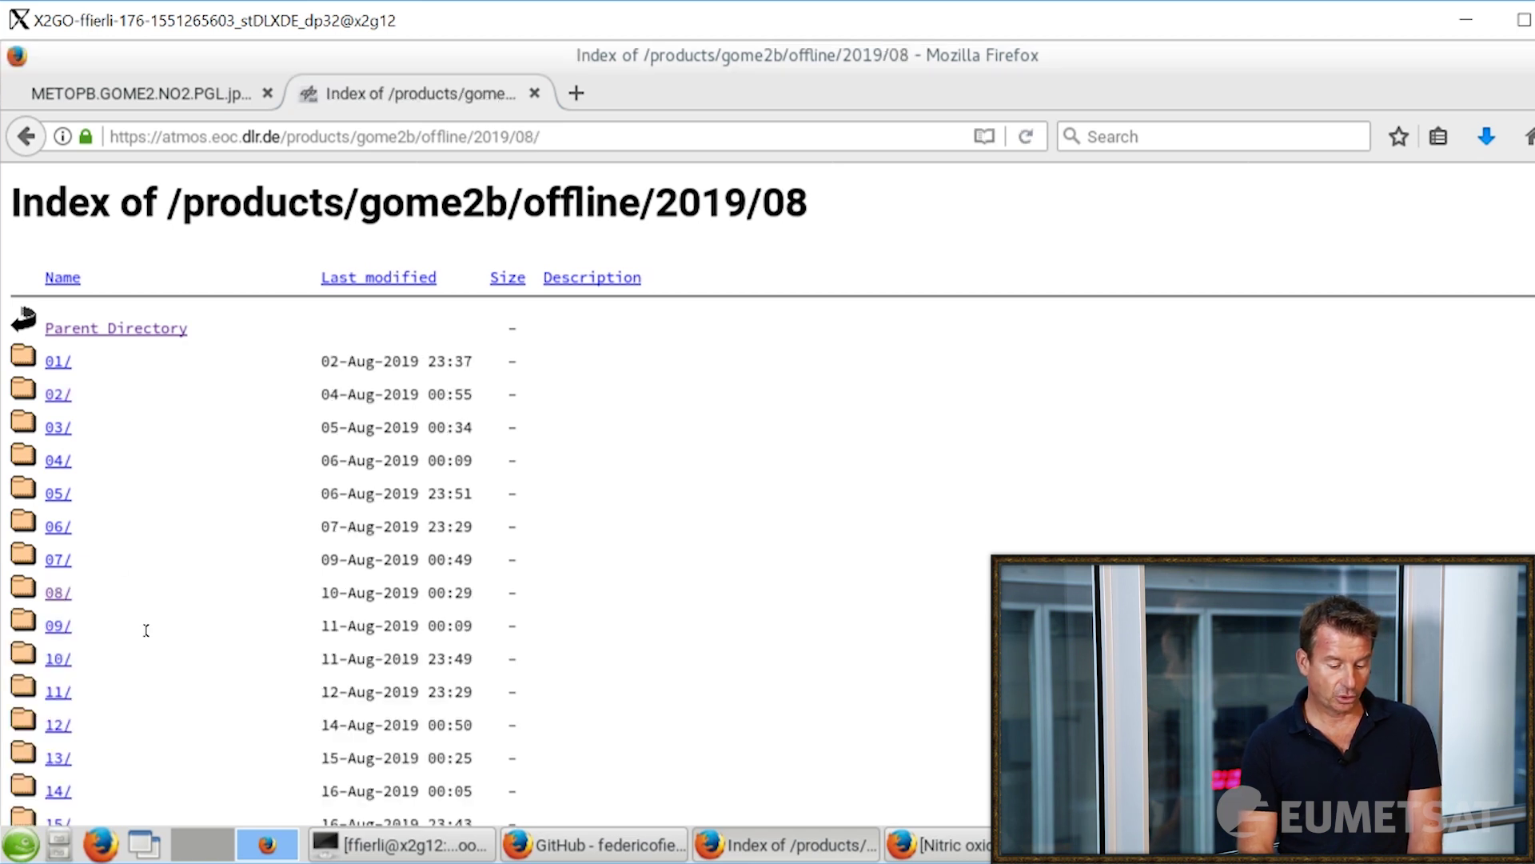
{"action": "left_click", "coordinate": [57, 593]}
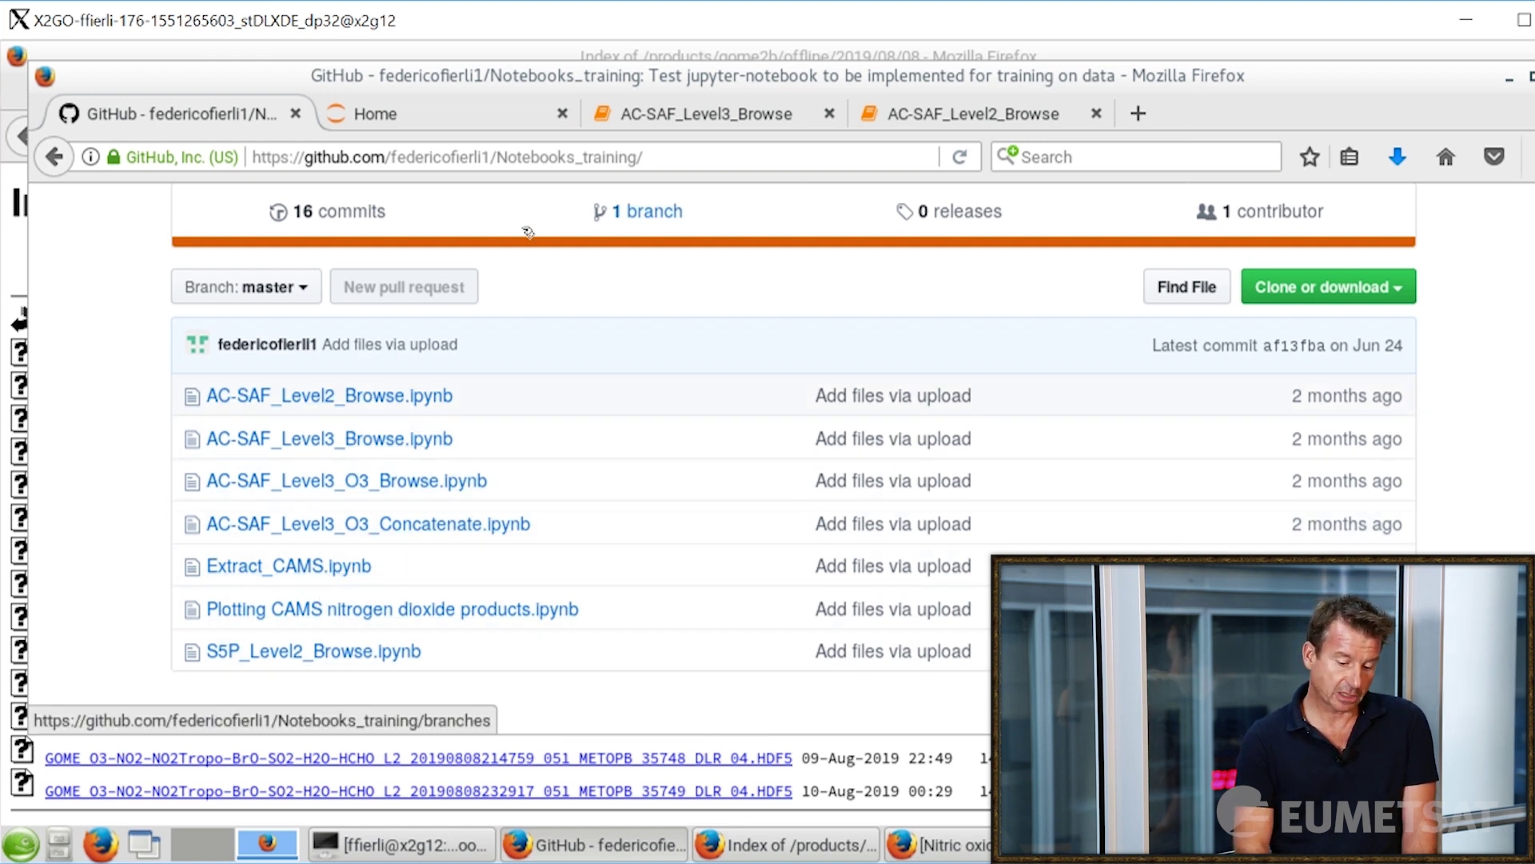
{"action": "left_click", "coordinate": [946, 118]}
Read through the Level2 notebook introduction and run the h5py import cell
{"action": "scroll", "coordinate": [936, 453], "scroll_direction": "up", "scroll_amount": 5}
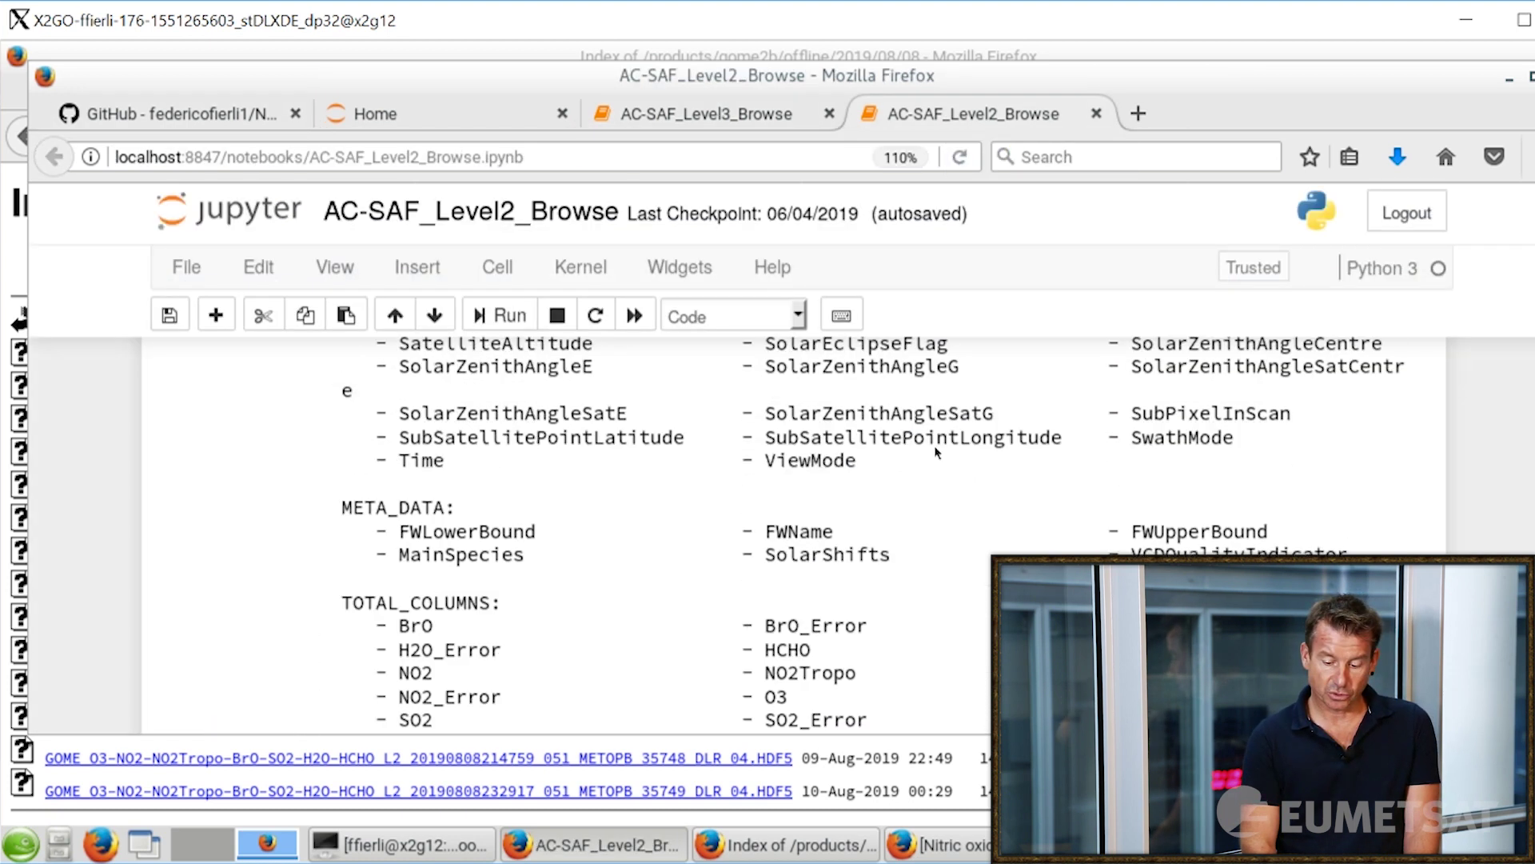
{"action": "scroll", "coordinate": [1026, 457], "scroll_direction": "up", "scroll_amount": 15}
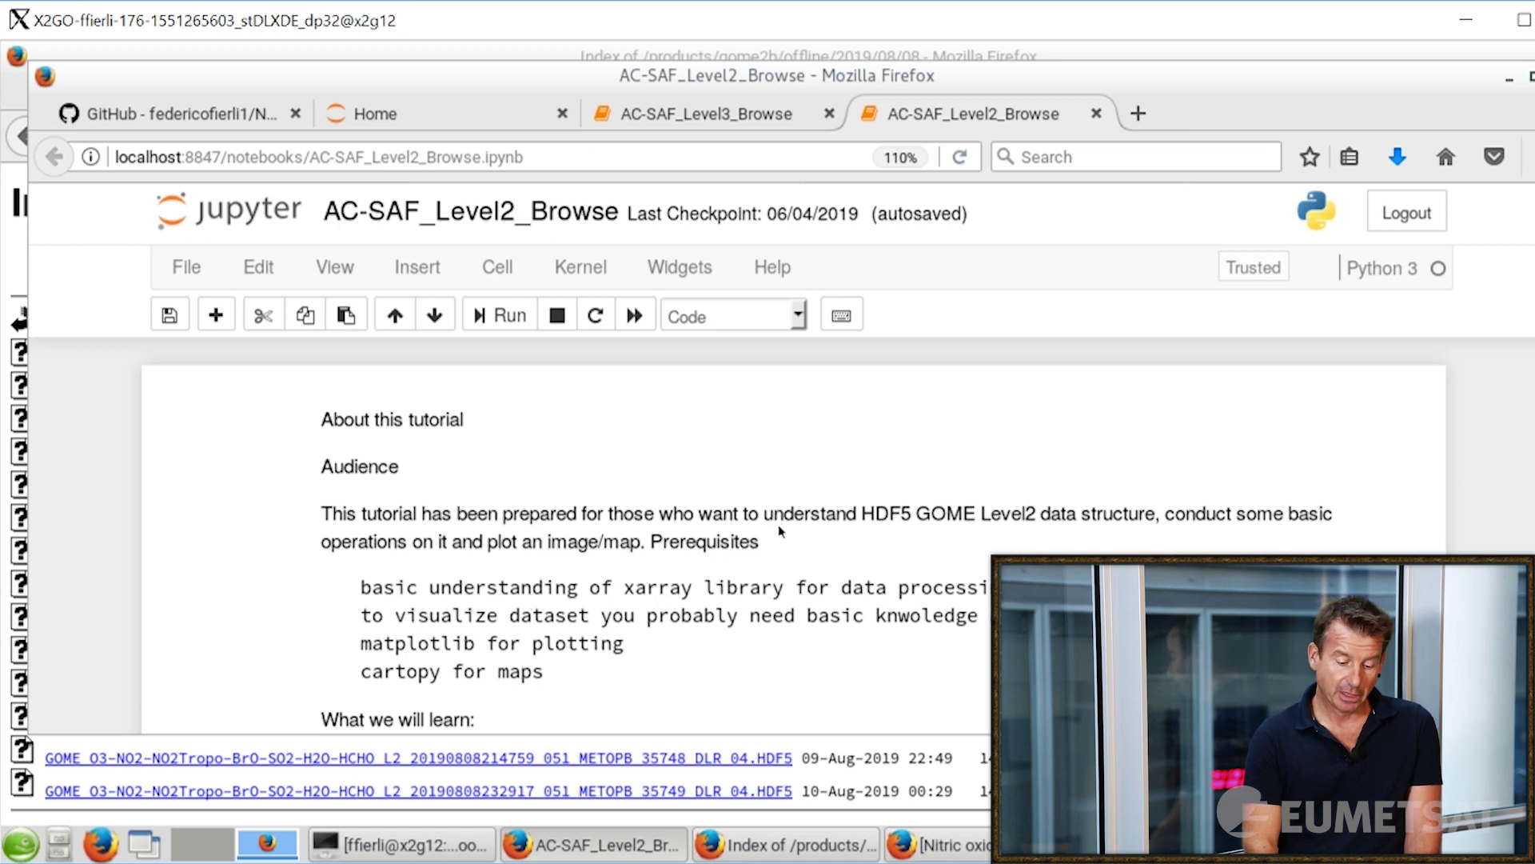
{"action": "scroll", "coordinate": [782, 528], "scroll_direction": "down", "scroll_amount": 2}
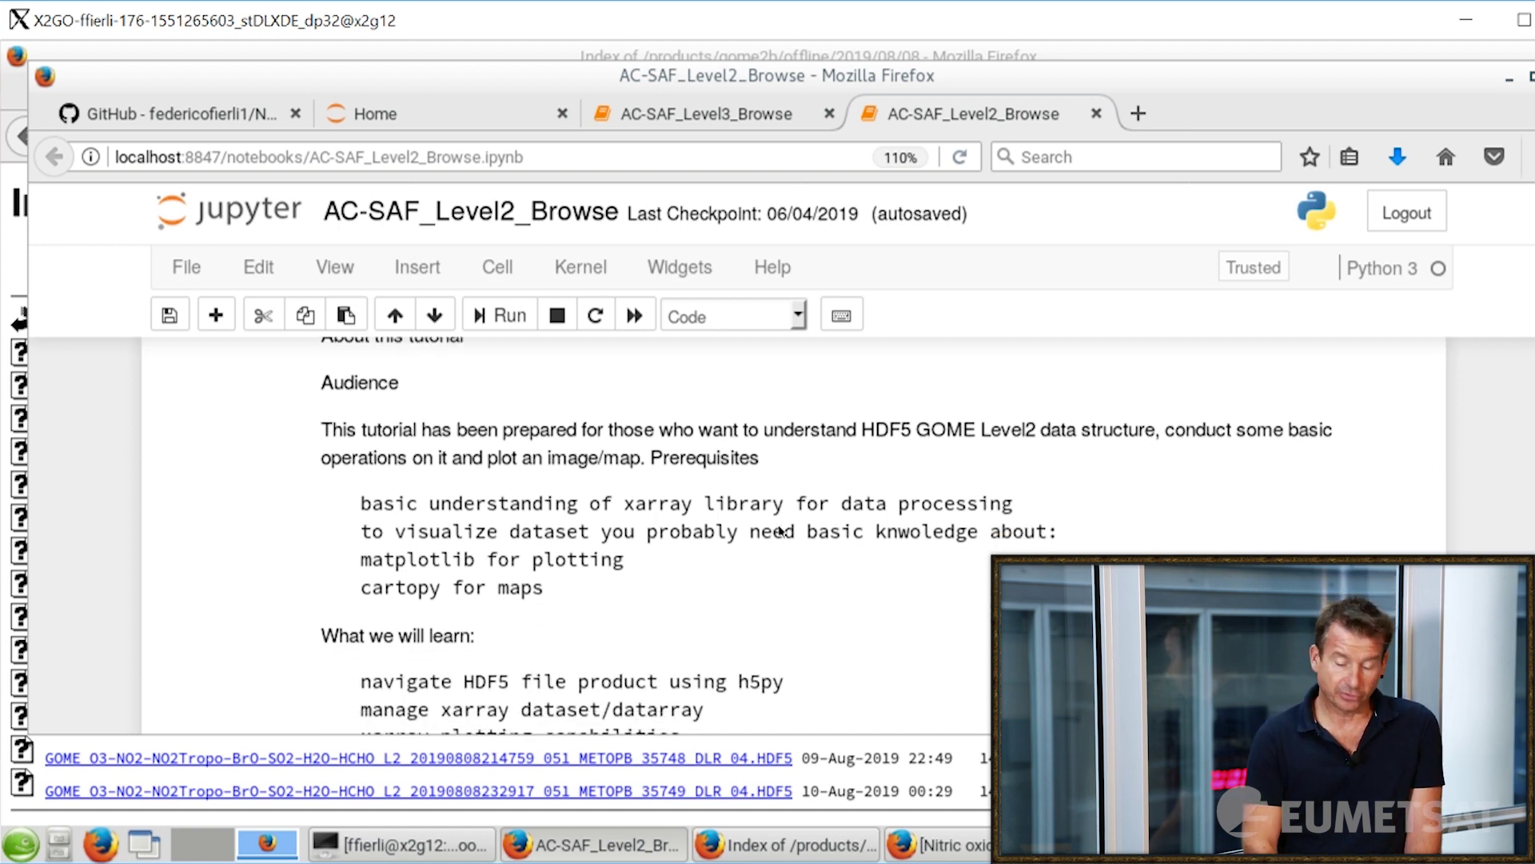
{"action": "scroll", "coordinate": [781, 530], "scroll_direction": "down", "scroll_amount": 8}
{"action": "scroll", "coordinate": [781, 530], "scroll_direction": "down", "scroll_amount": 15}
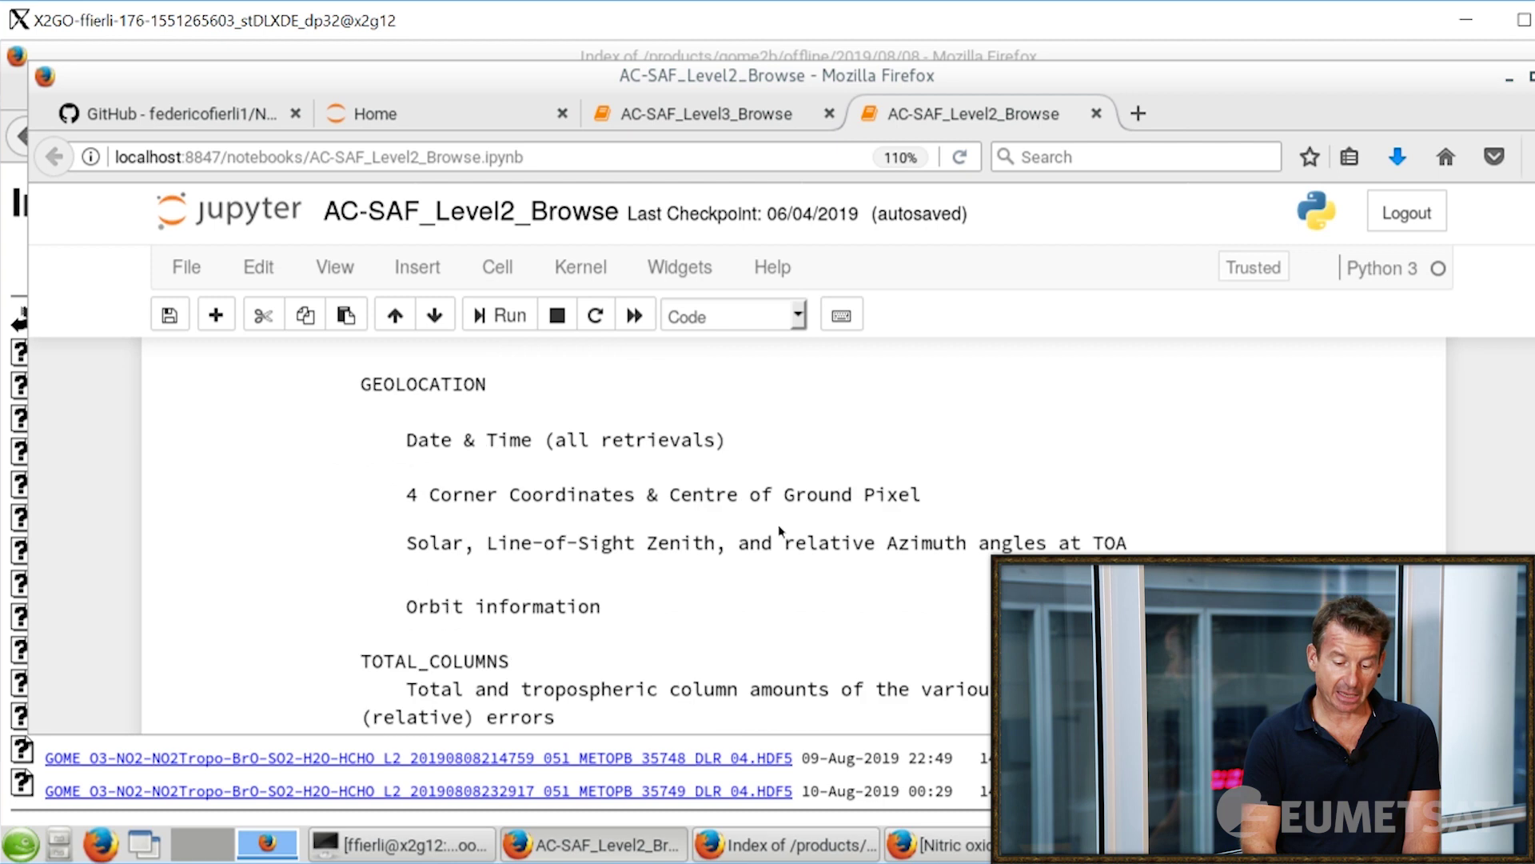
{"action": "scroll", "coordinate": [779, 531], "scroll_direction": "down", "scroll_amount": 8}
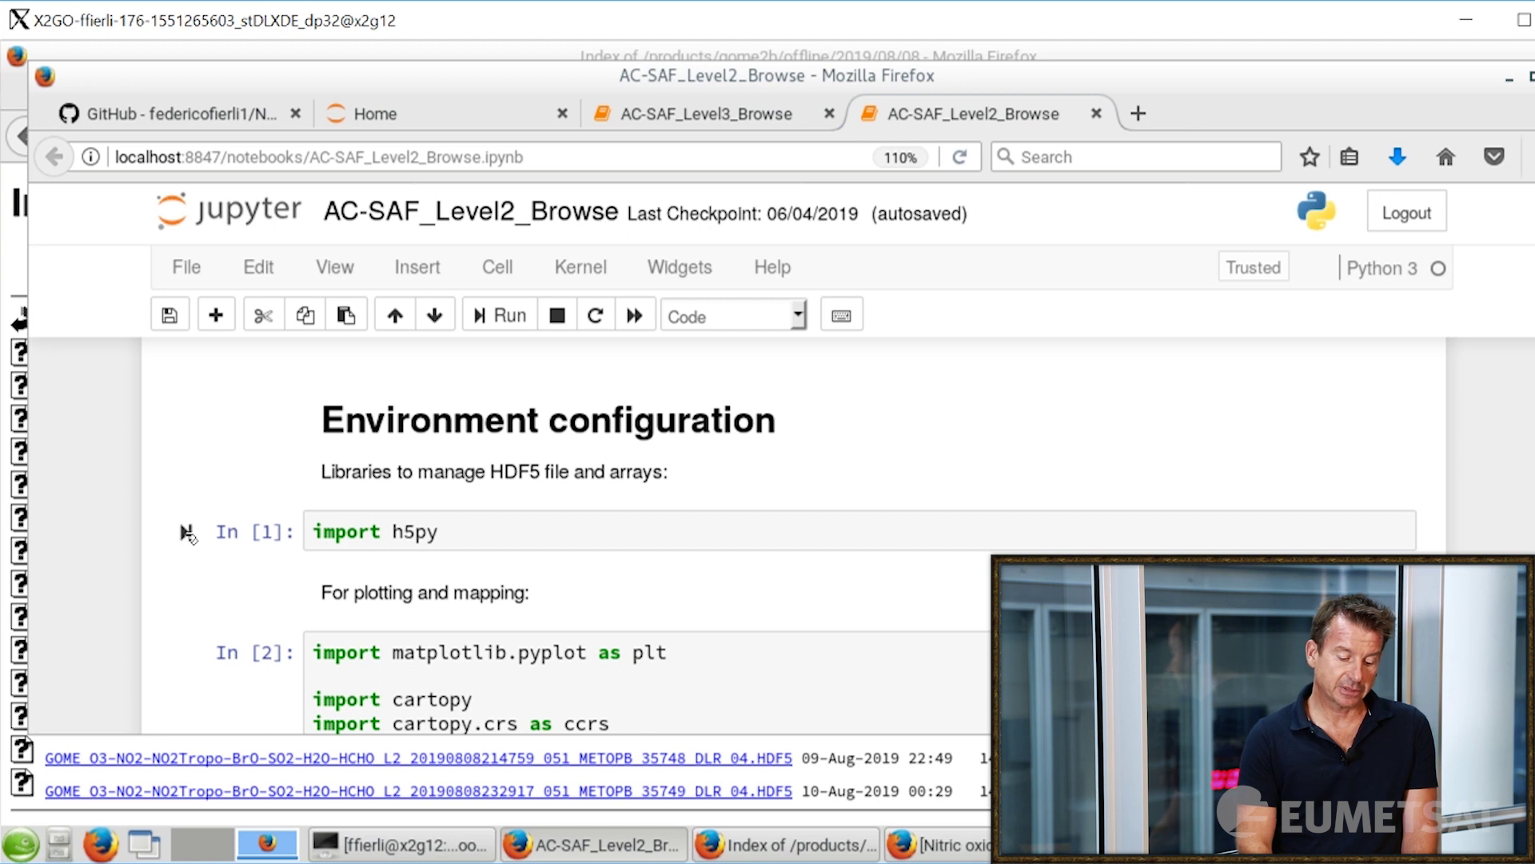
{"action": "left_click", "coordinate": [184, 533]}
Run the matplotlib, cartopy and xarray import cell and move on to the Read data filepath cell
{"action": "scroll", "coordinate": [230, 599], "scroll_direction": "down", "scroll_amount": 4}
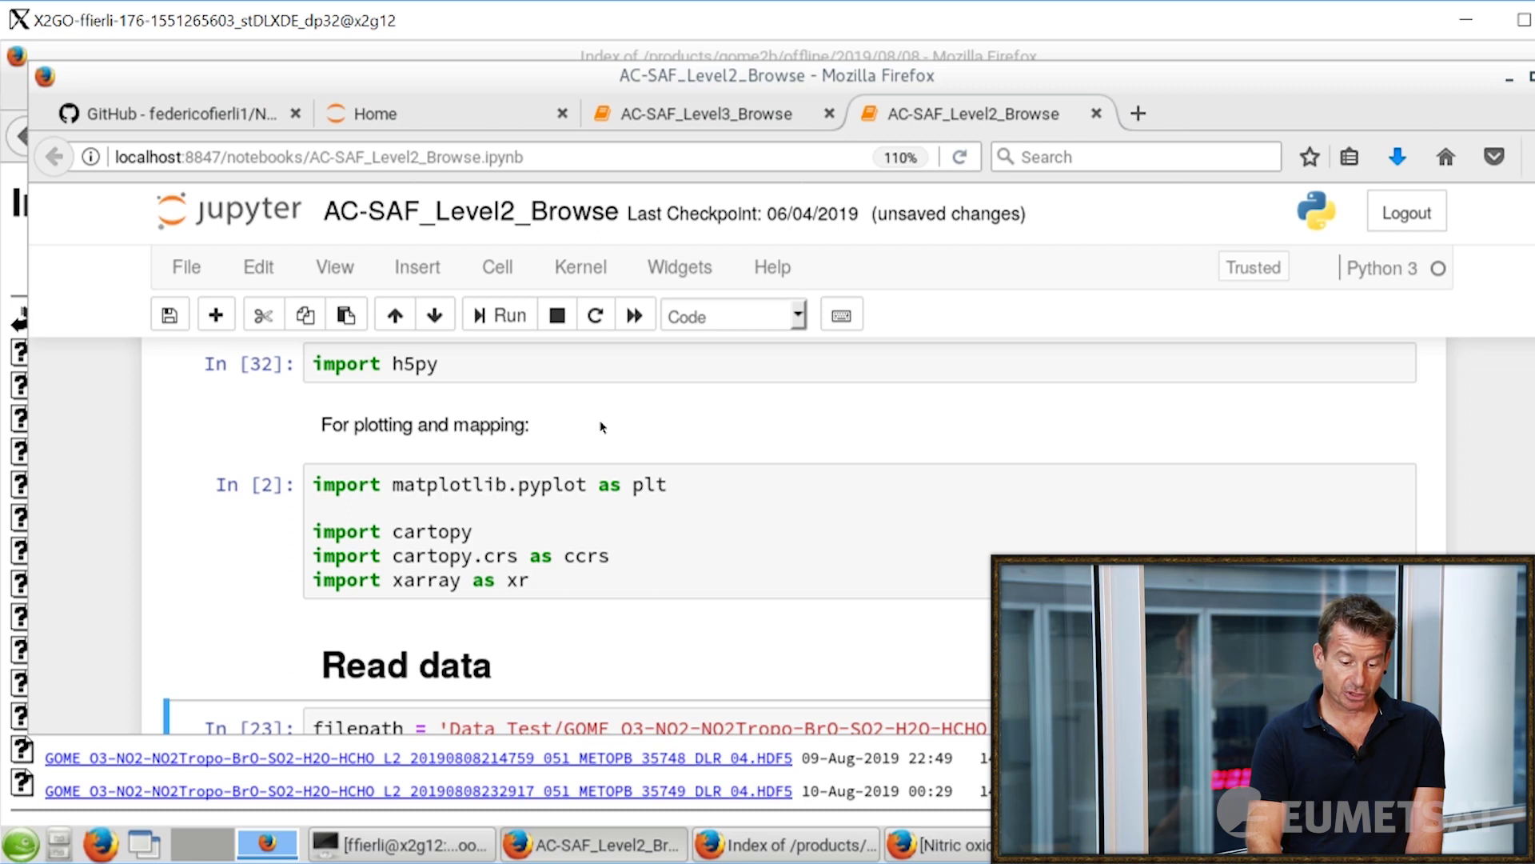
{"action": "left_click", "coordinate": [601, 426]}
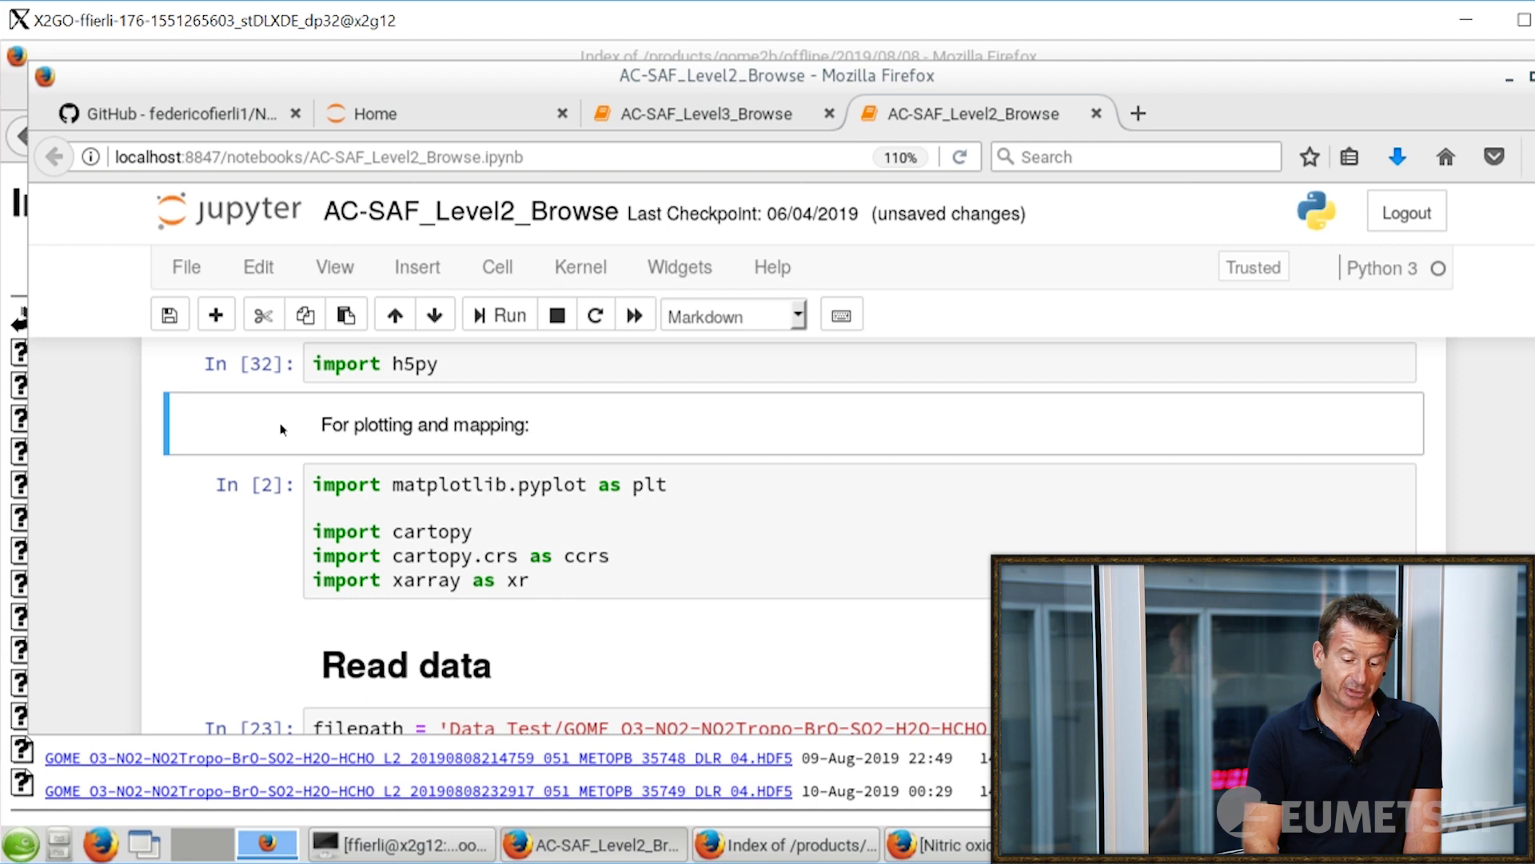
{"action": "left_click", "coordinate": [187, 486]}
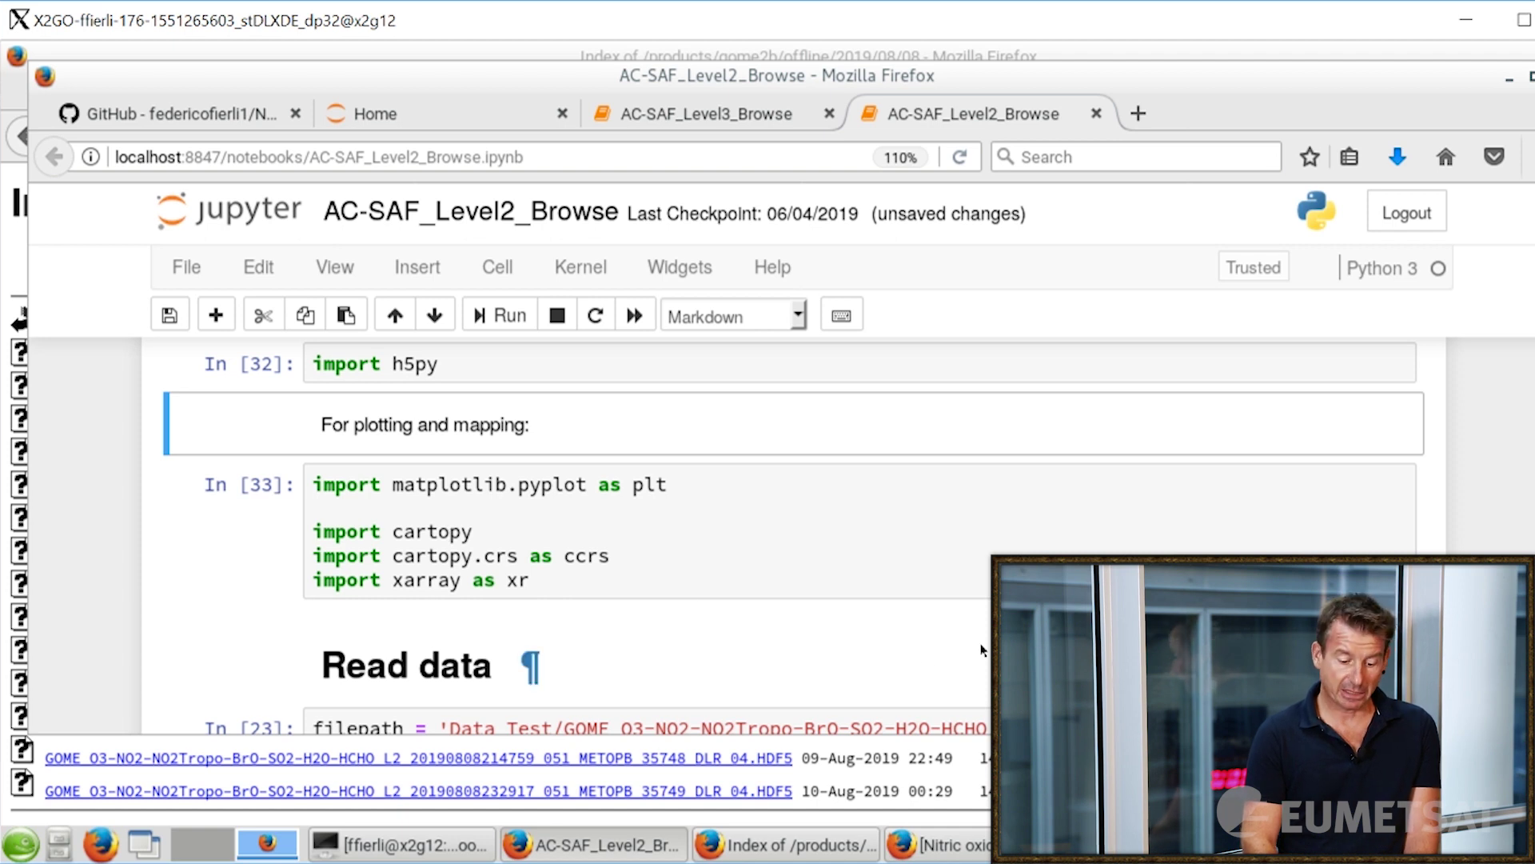
{"action": "scroll", "coordinate": [703, 640], "scroll_direction": "down", "scroll_amount": 3}
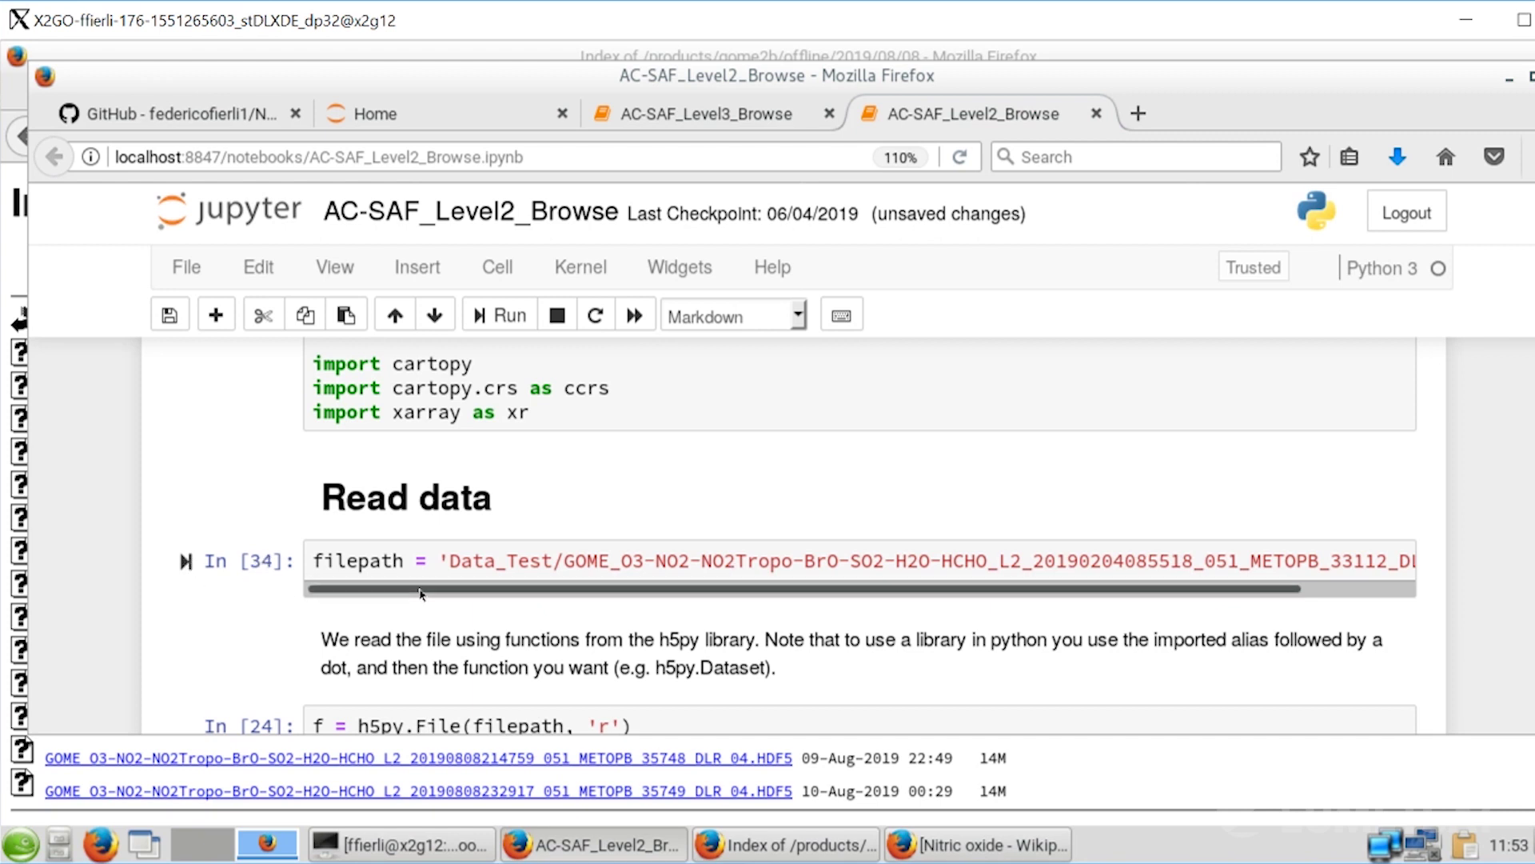
{"action": "scroll", "coordinate": [376, 588], "scroll_direction": "down", "scroll_amount": 4}
Open the HDF5 file, list its top-level groups, and print each group's variables
{"action": "left_click", "coordinate": [184, 559]}
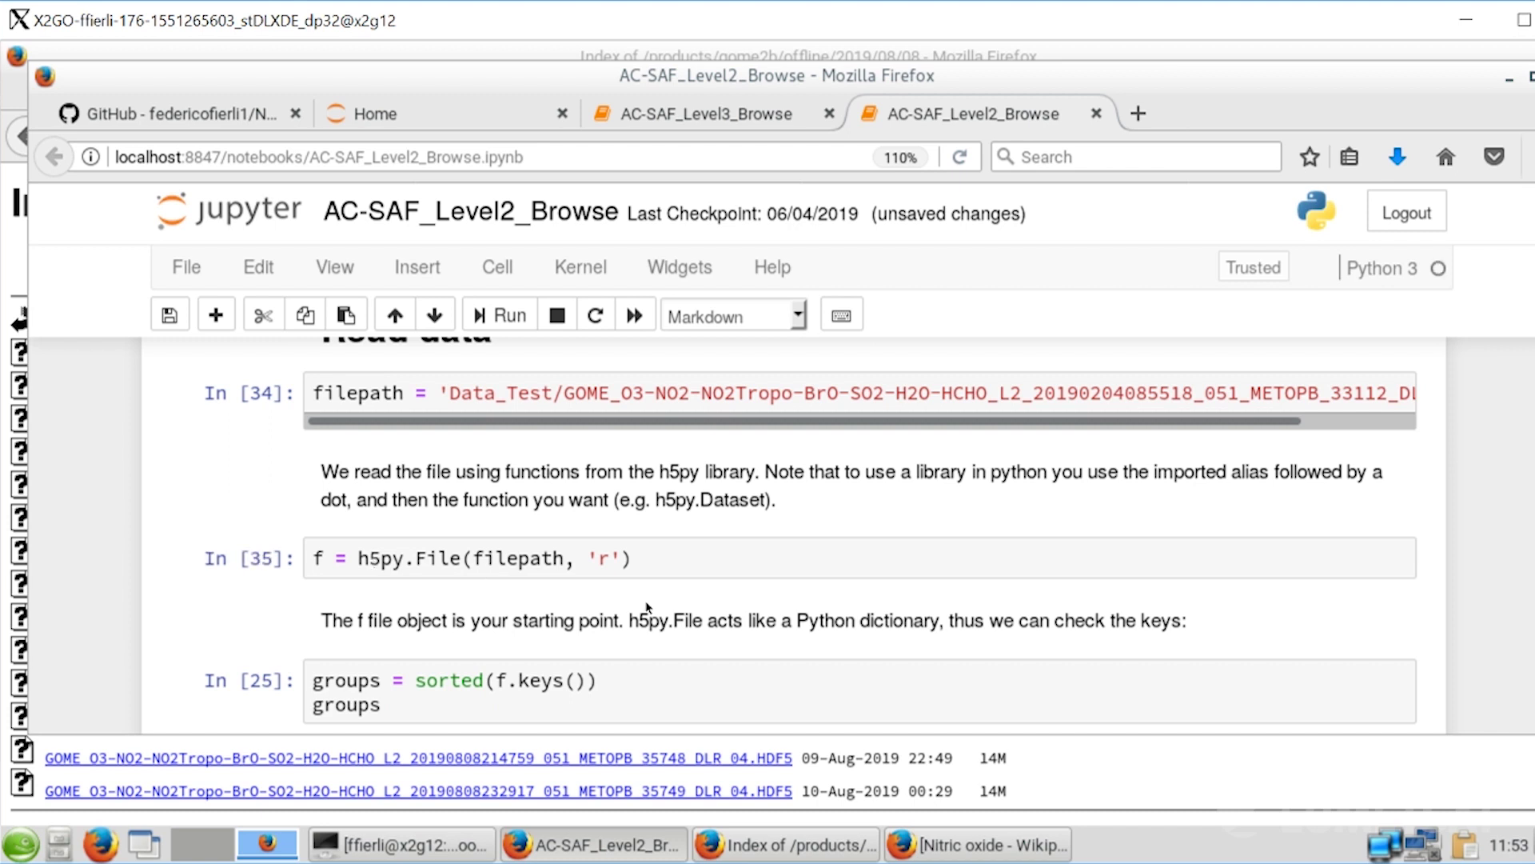
{"action": "scroll", "coordinate": [646, 608], "scroll_direction": "down", "scroll_amount": 4}
{"action": "scroll", "coordinate": [646, 602], "scroll_direction": "down", "scroll_amount": 2}
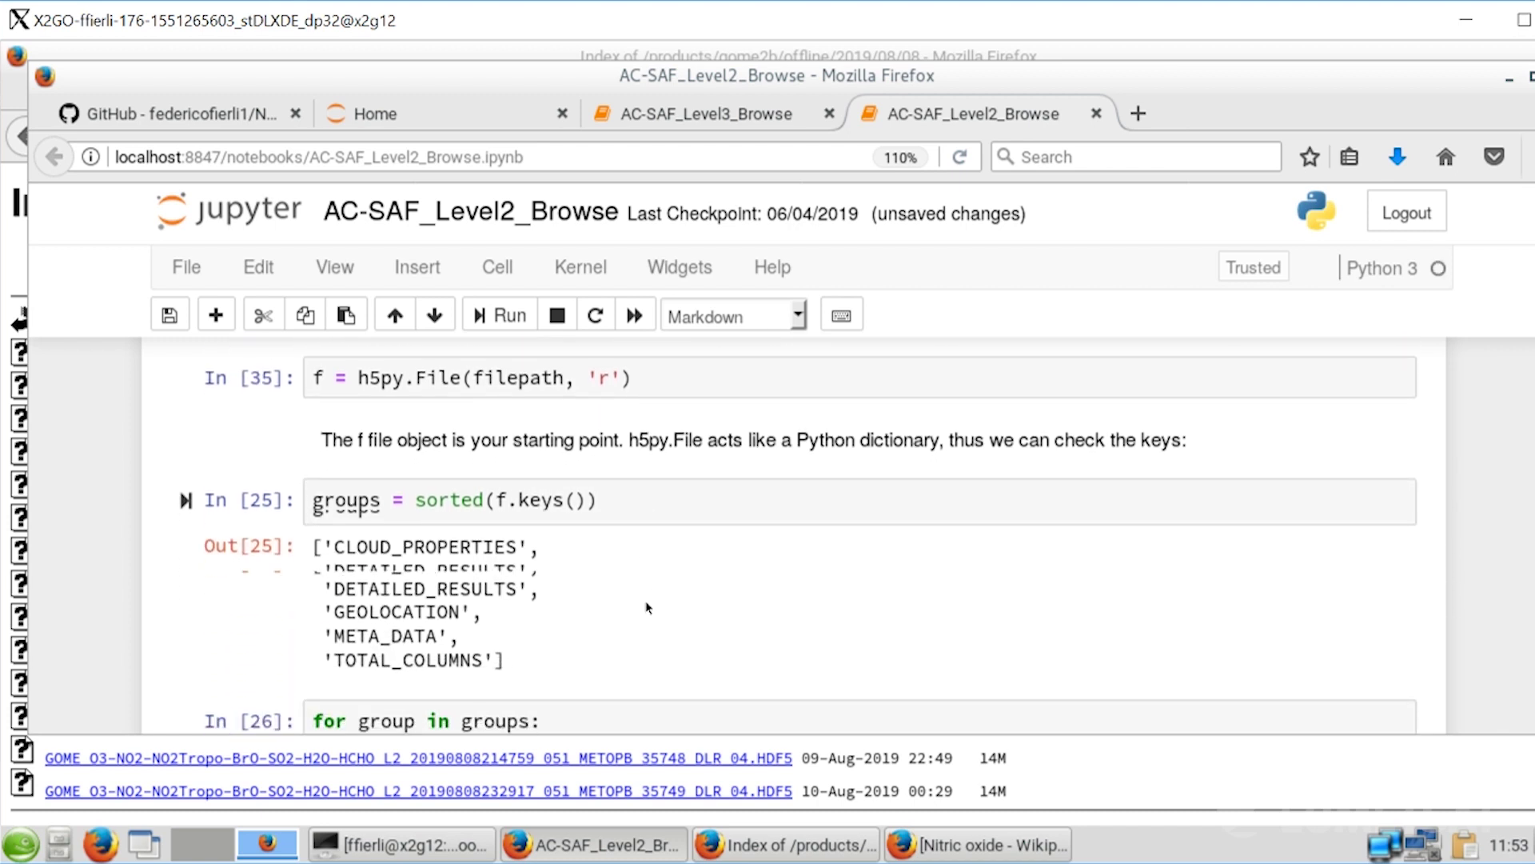
{"action": "left_click", "coordinate": [185, 430]}
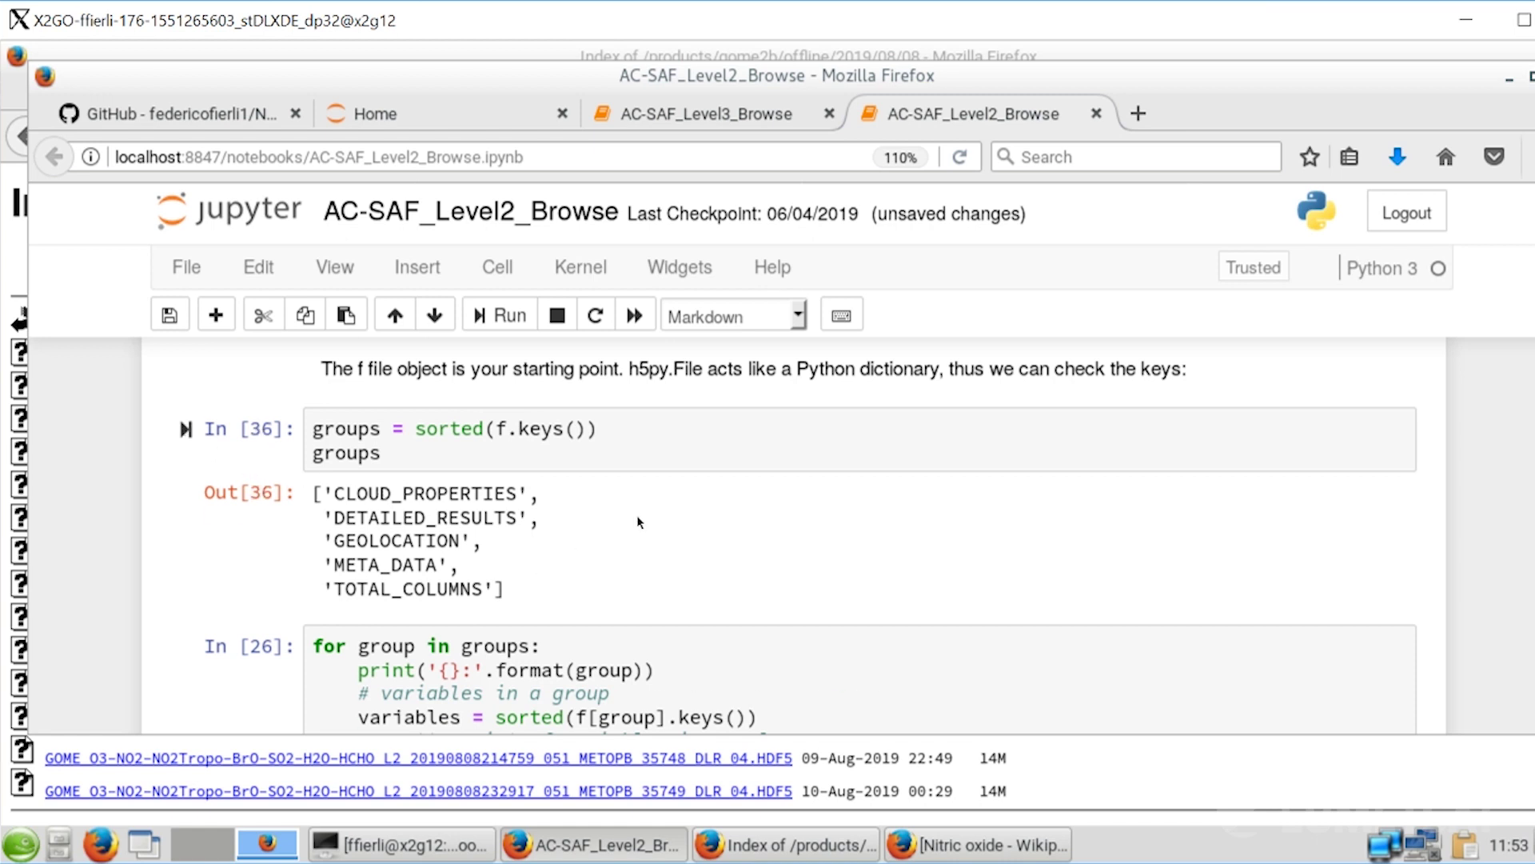
{"action": "left_click", "coordinate": [185, 647]}
{"action": "scroll", "coordinate": [759, 553], "scroll_direction": "down", "scroll_amount": 3}
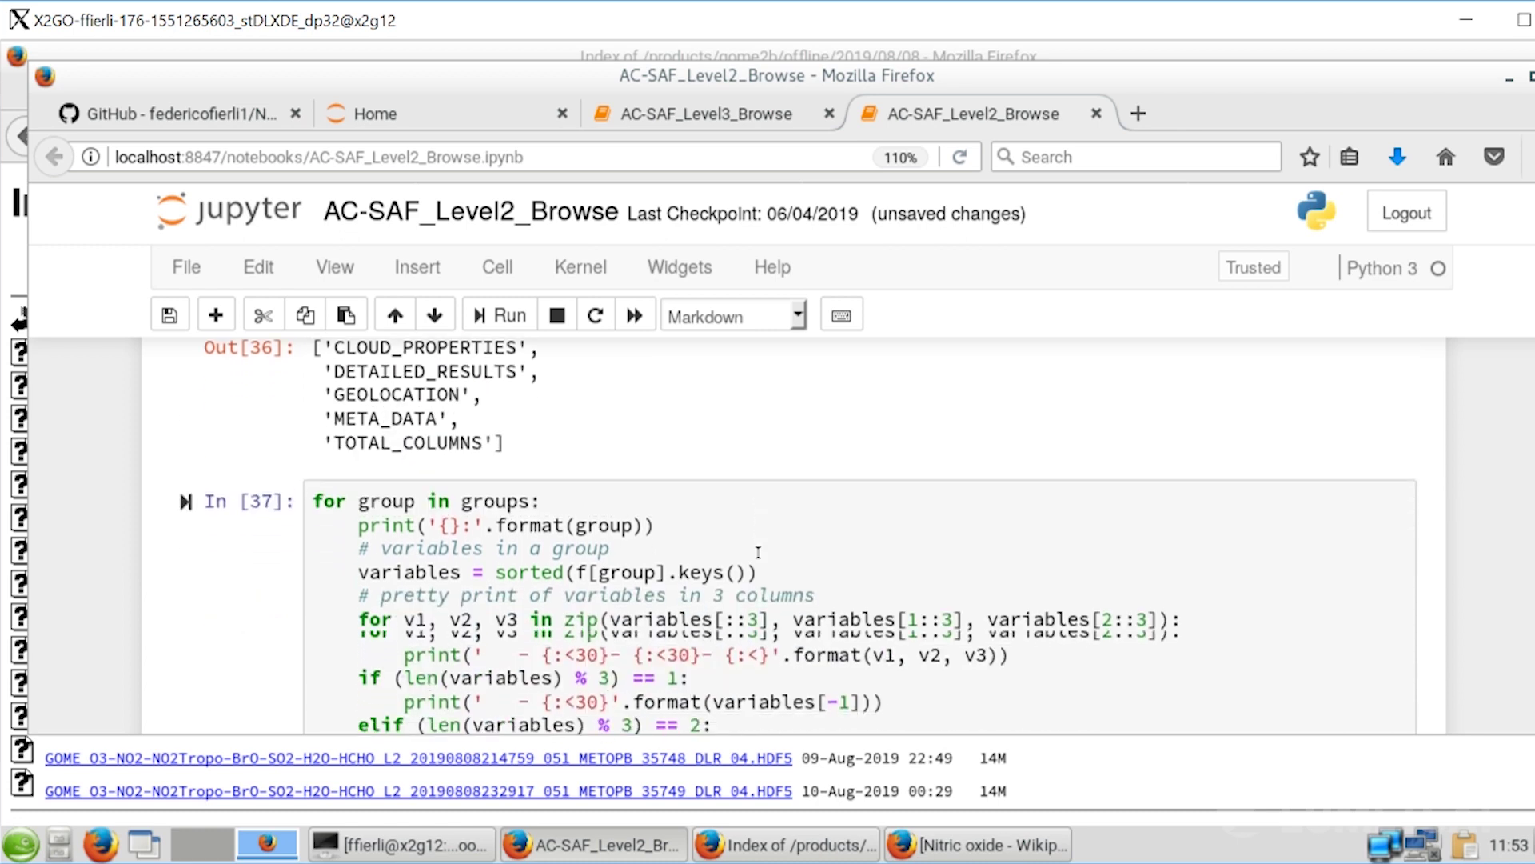
{"action": "scroll", "coordinate": [759, 553], "scroll_direction": "down", "scroll_amount": 2}
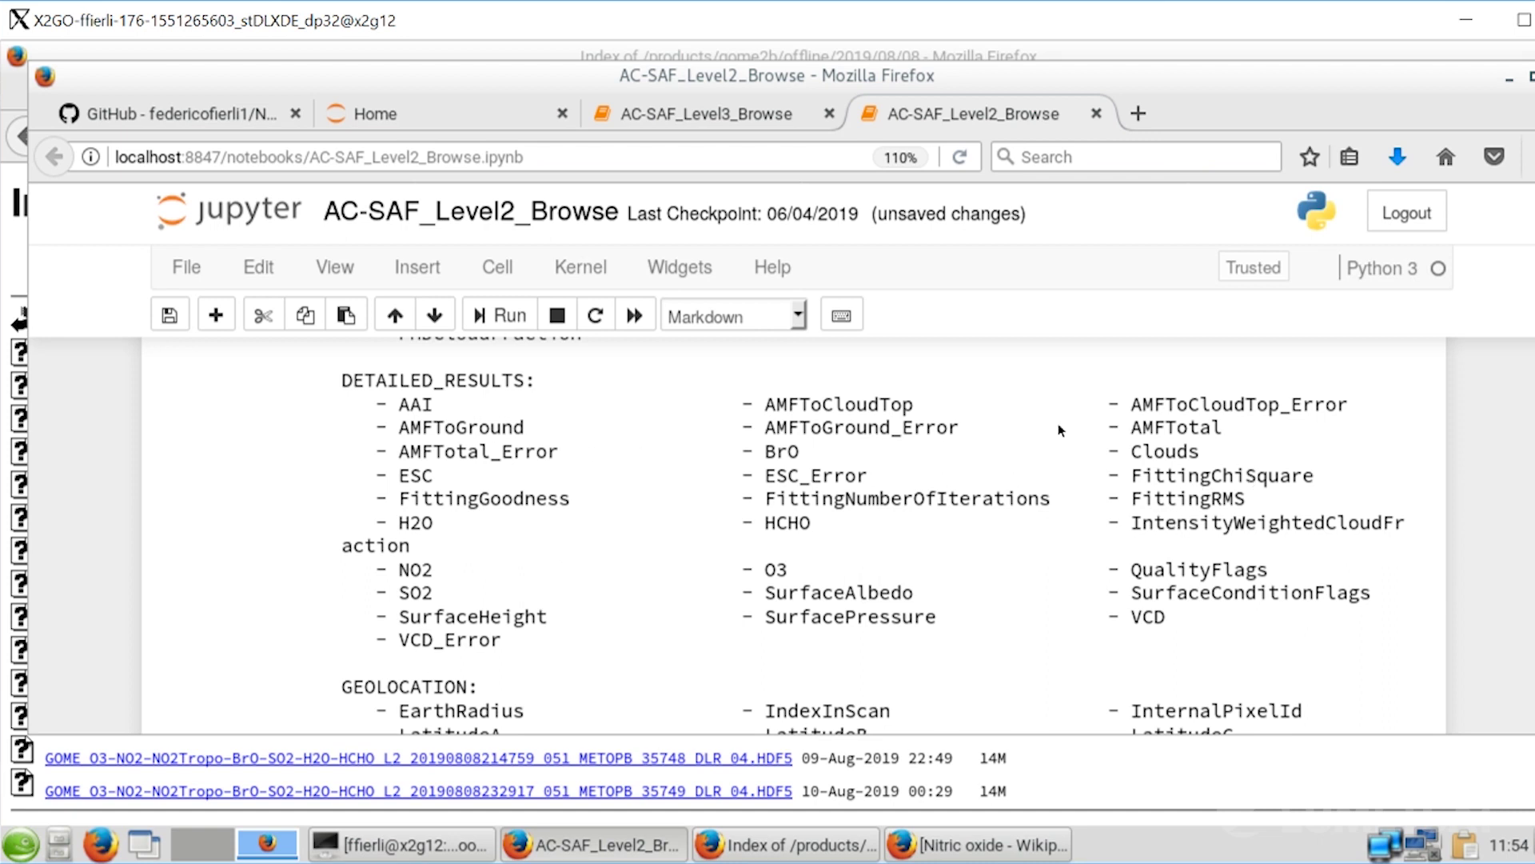
{"action": "scroll", "coordinate": [925, 548], "scroll_direction": "down", "scroll_amount": 5}
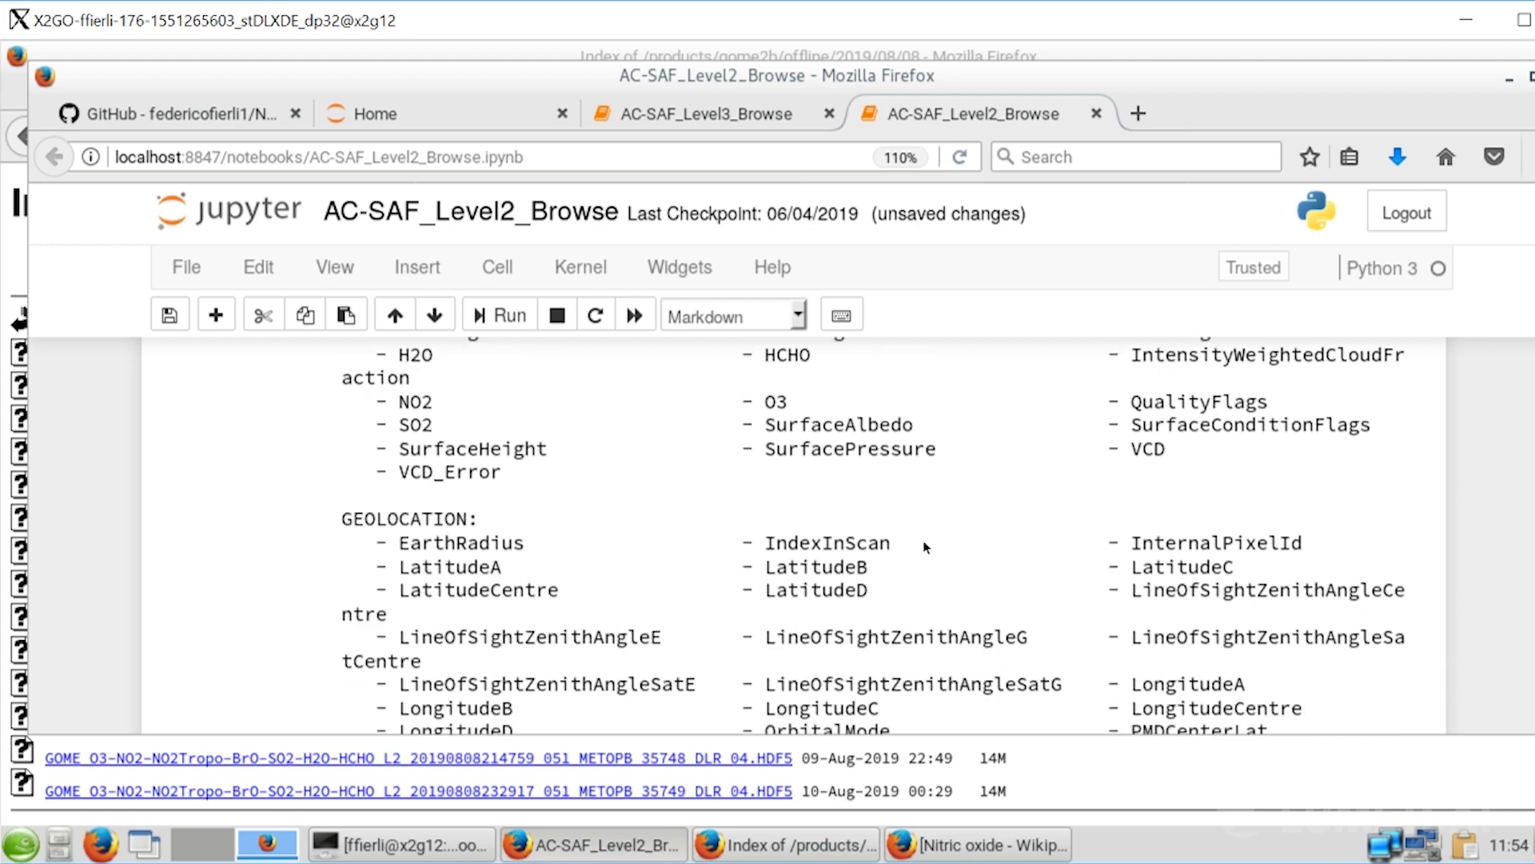
{"action": "scroll", "coordinate": [925, 548], "scroll_direction": "down", "scroll_amount": 7}
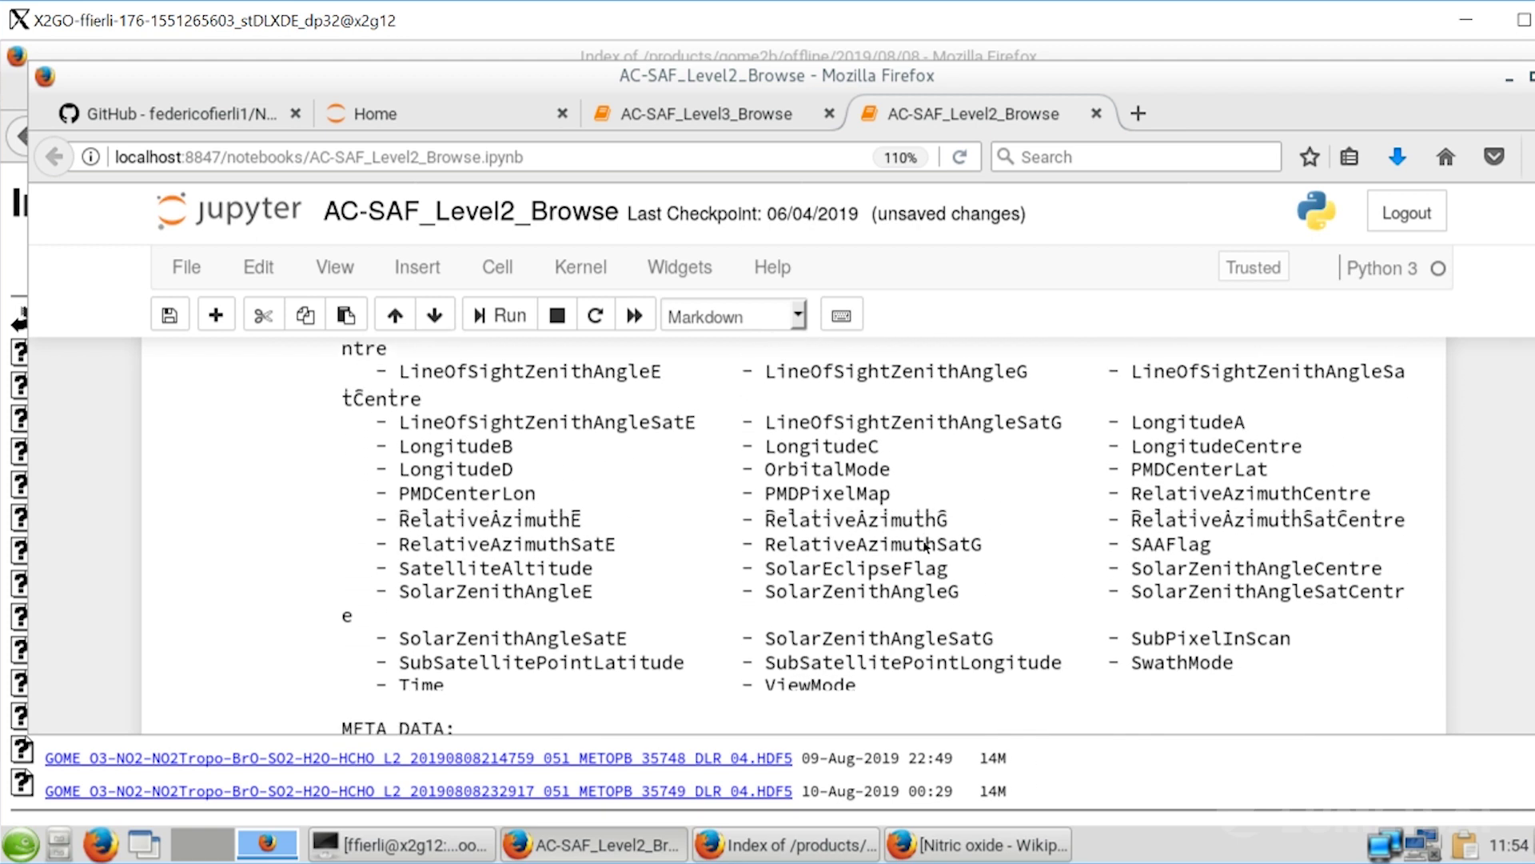
{"action": "scroll", "coordinate": [925, 548], "scroll_direction": "down", "scroll_amount": 3}
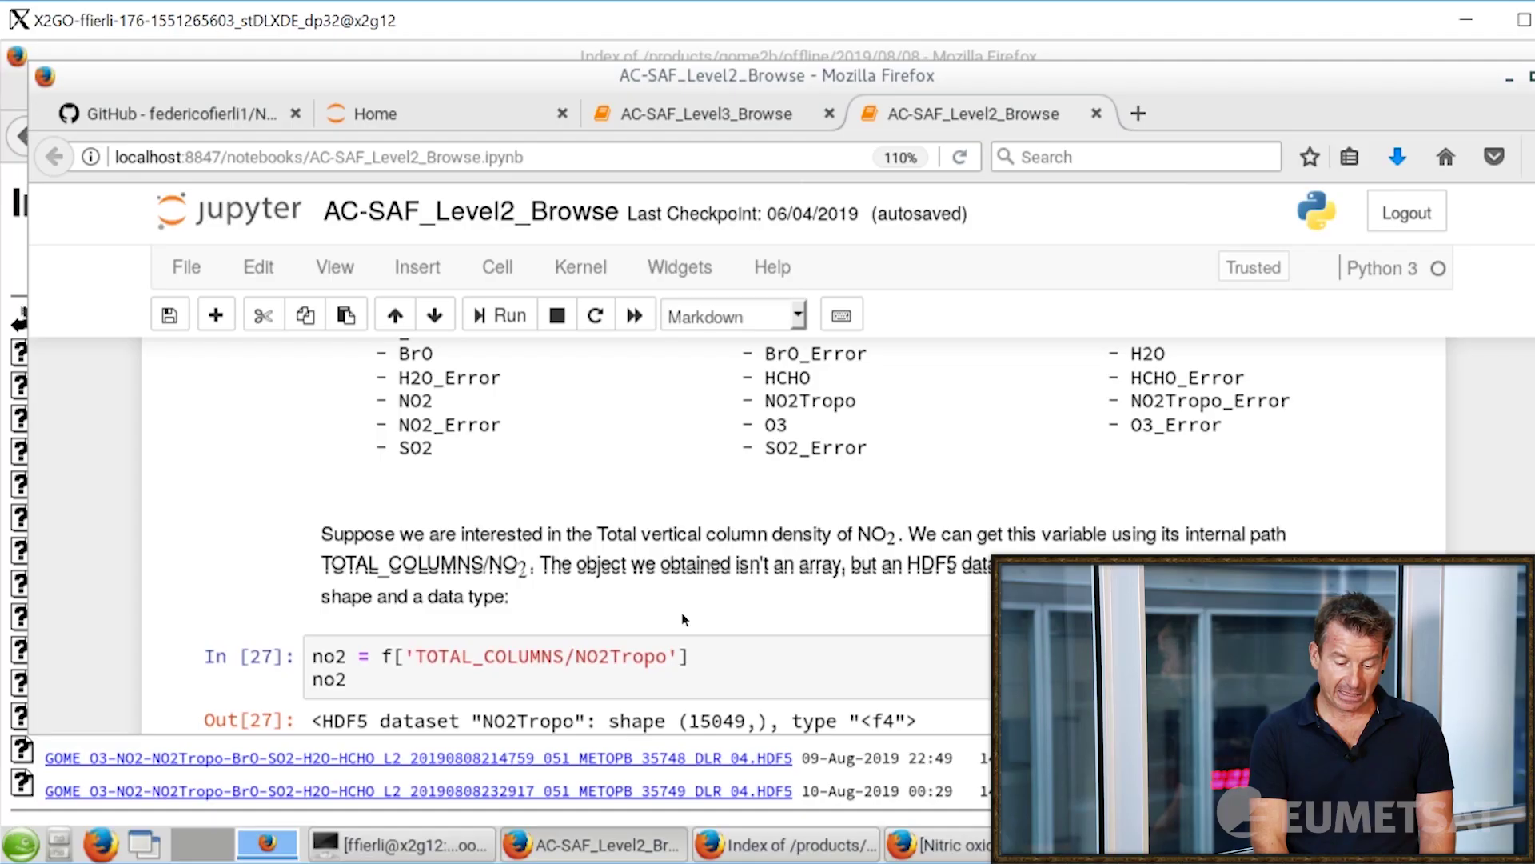
{"action": "scroll", "coordinate": [683, 618], "scroll_direction": "down", "scroll_amount": 2}
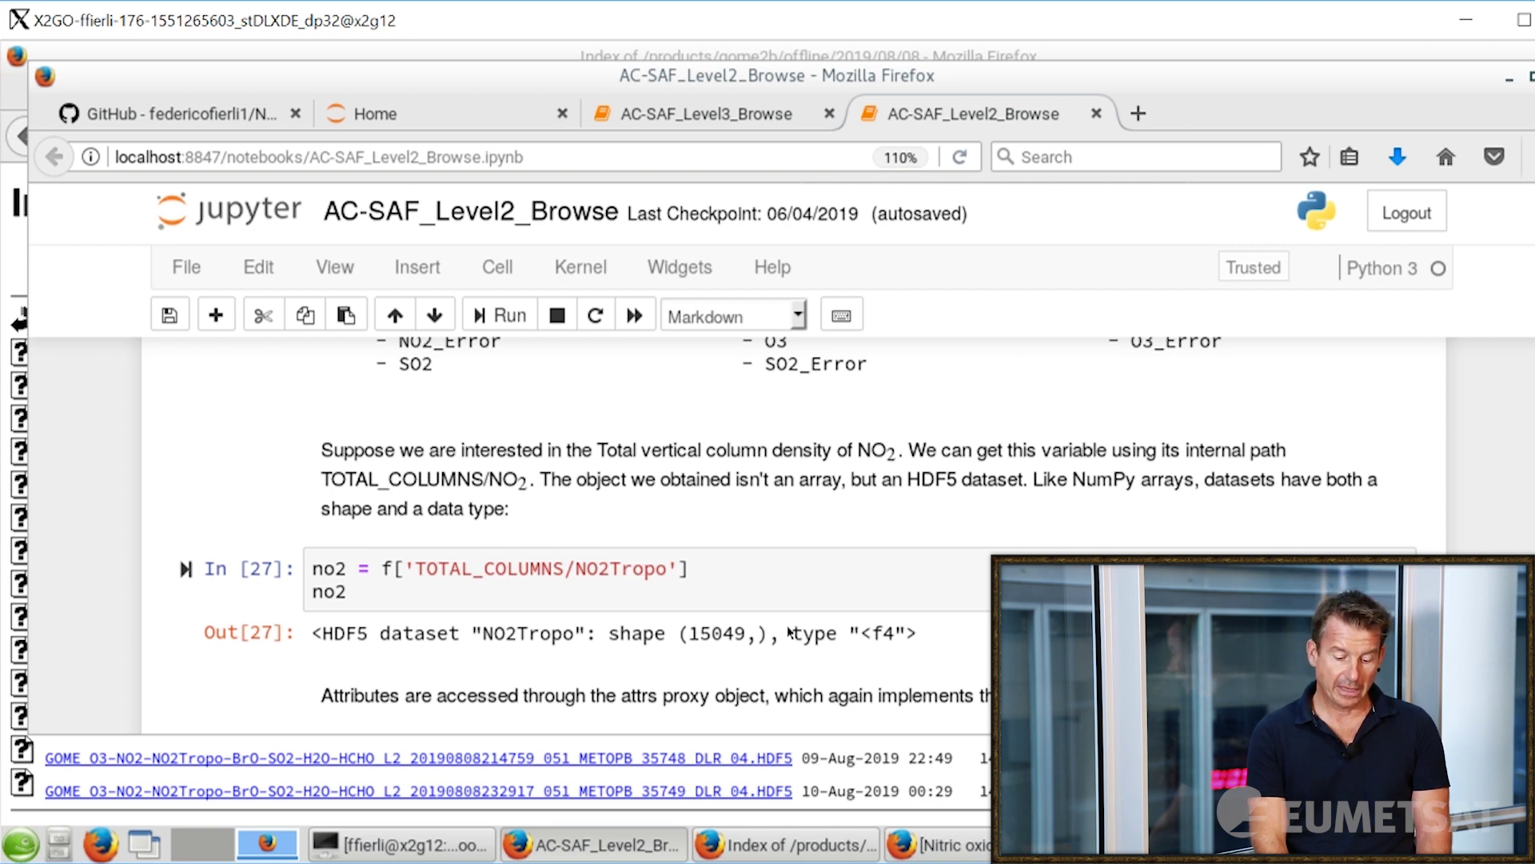
{"action": "scroll", "coordinate": [788, 633], "scroll_direction": "down", "scroll_amount": 5}
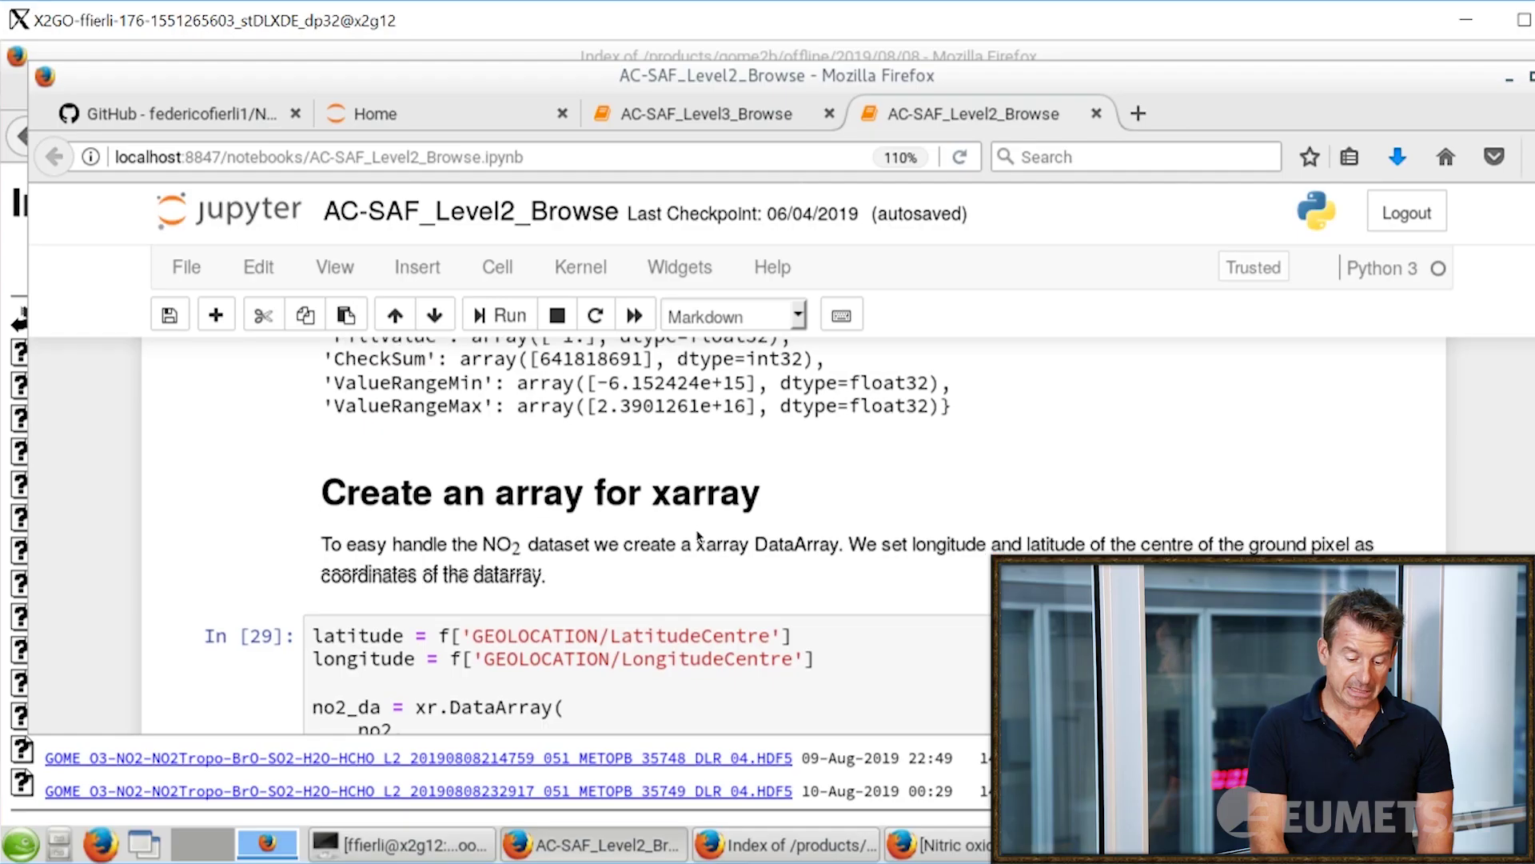
{"action": "scroll", "coordinate": [697, 531], "scroll_direction": "down", "scroll_amount": 5}
{"action": "scroll", "coordinate": [697, 531], "scroll_direction": "up", "scroll_amount": 2}
{"action": "scroll", "coordinate": [697, 531], "scroll_direction": "up", "scroll_amount": 2}
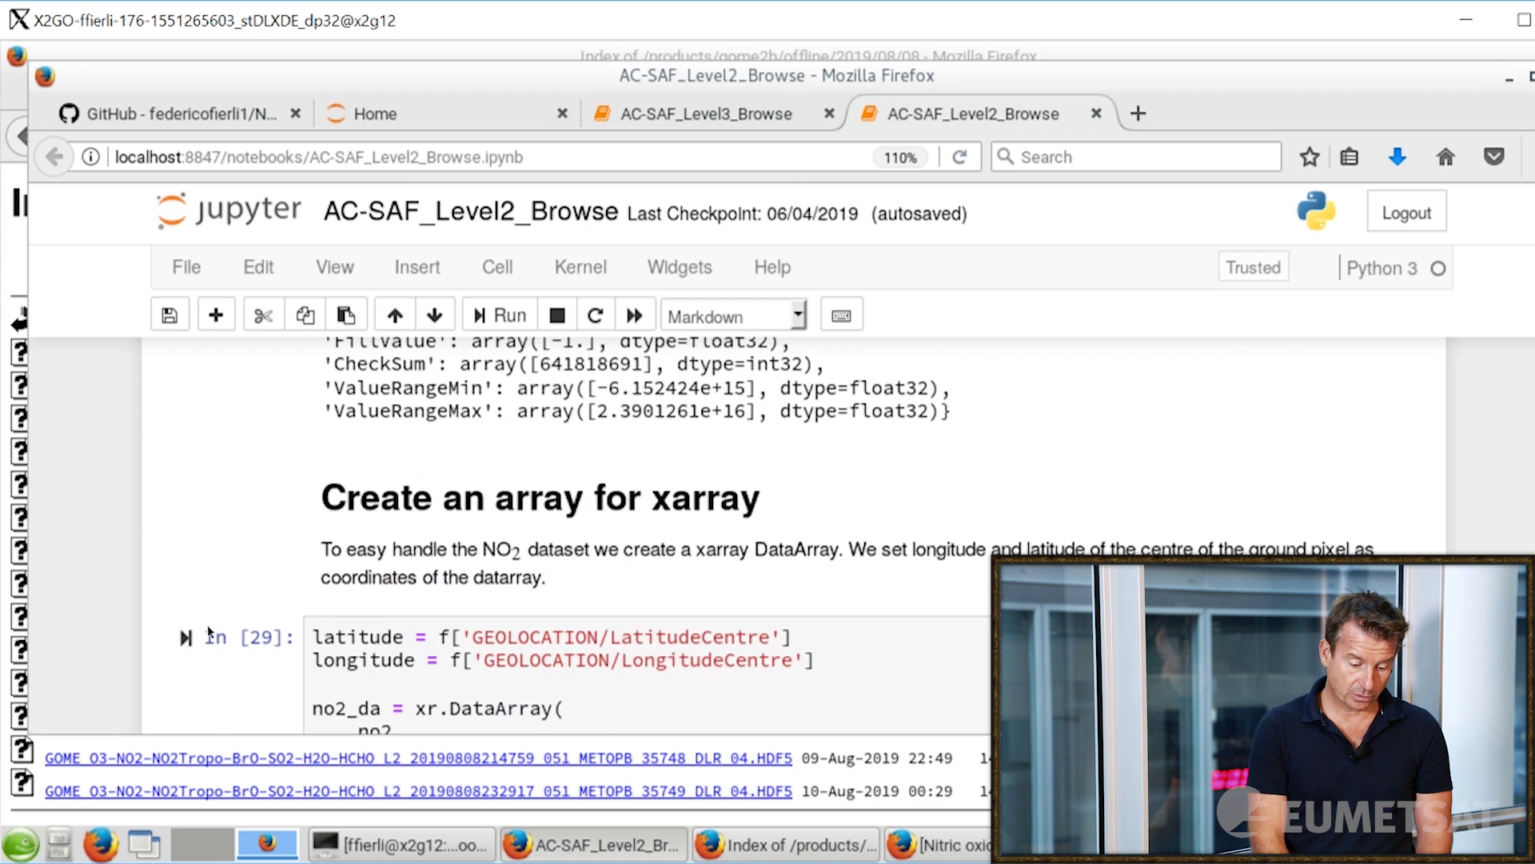
Scroll through the NO2 pixel scatter-map cells, then switch to the AC-SAF_Level3_Browse notebook
{"action": "scroll", "coordinate": [591, 609], "scroll_direction": "down", "scroll_amount": 5}
{"action": "scroll", "coordinate": [591, 609], "scroll_direction": "down", "scroll_amount": 7}
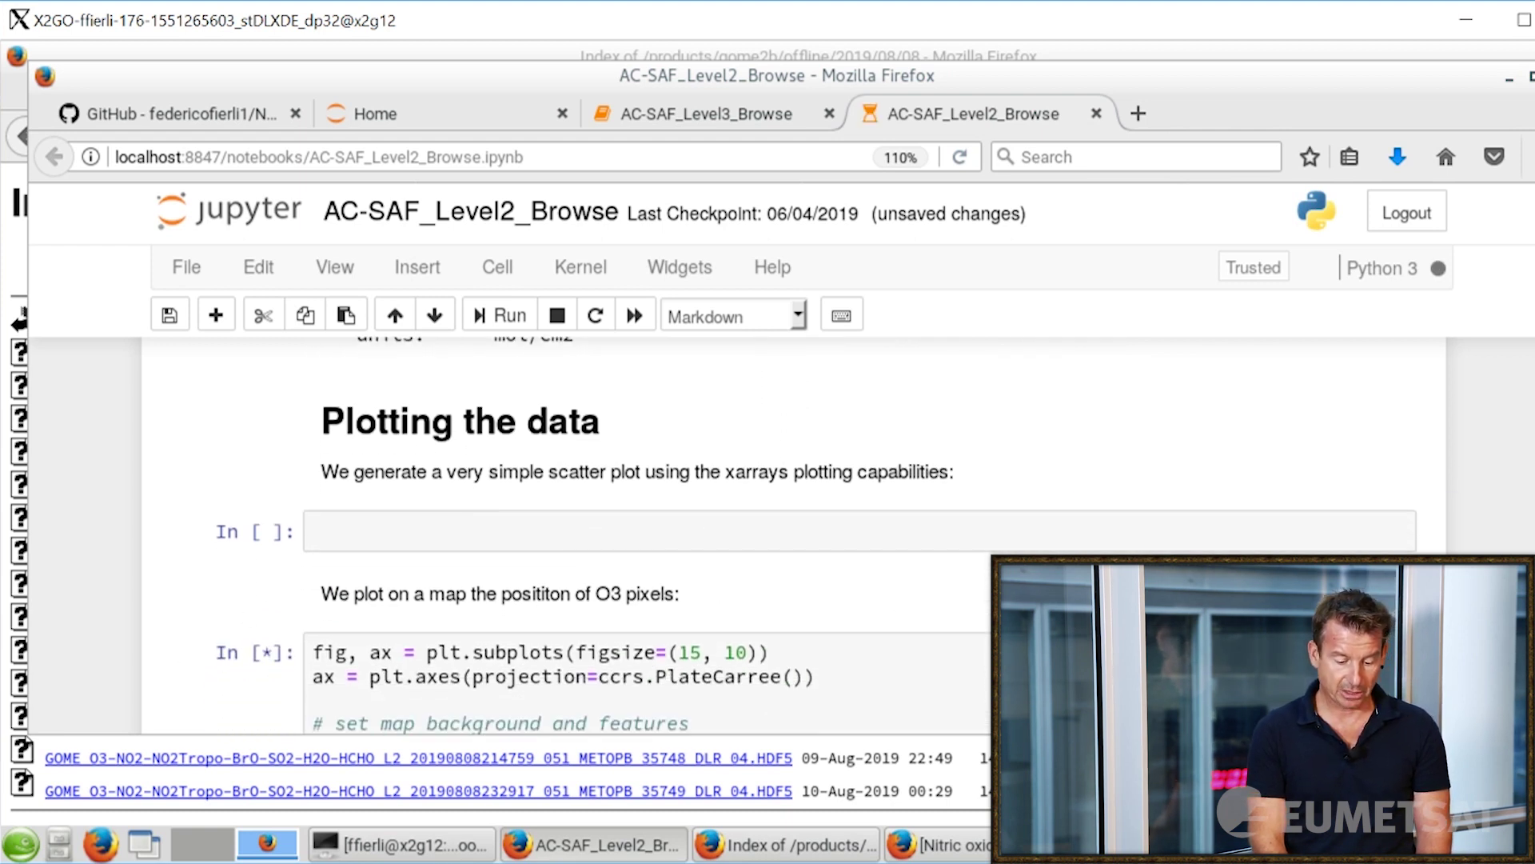
{"action": "scroll", "coordinate": [590, 610], "scroll_direction": "down", "scroll_amount": 1}
{"action": "scroll", "coordinate": [680, 632], "scroll_direction": "down", "scroll_amount": 3}
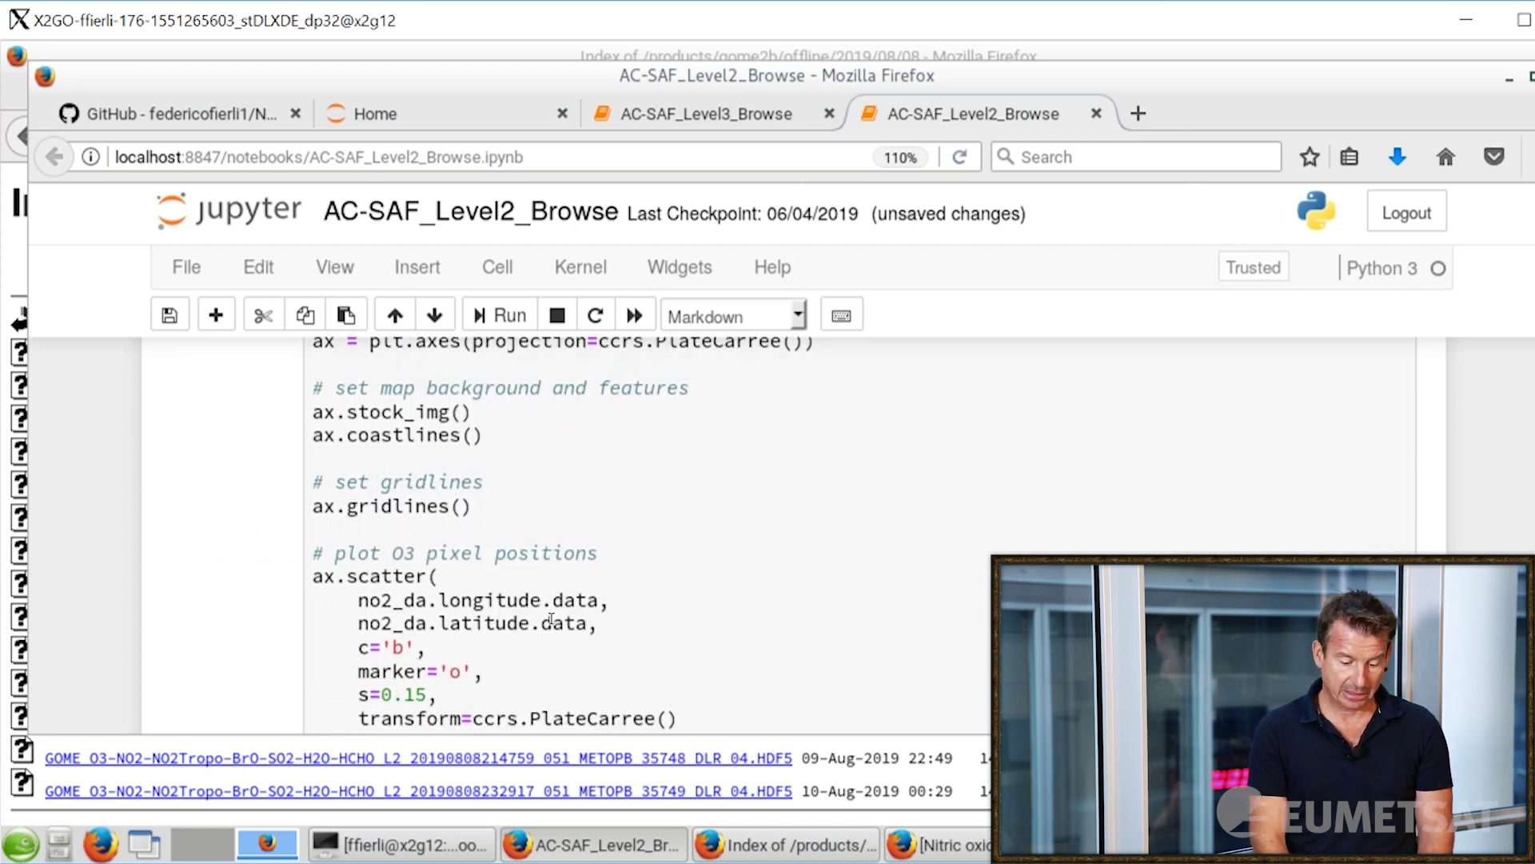
{"action": "scroll", "coordinate": [906, 560], "scroll_direction": "down", "scroll_amount": 4}
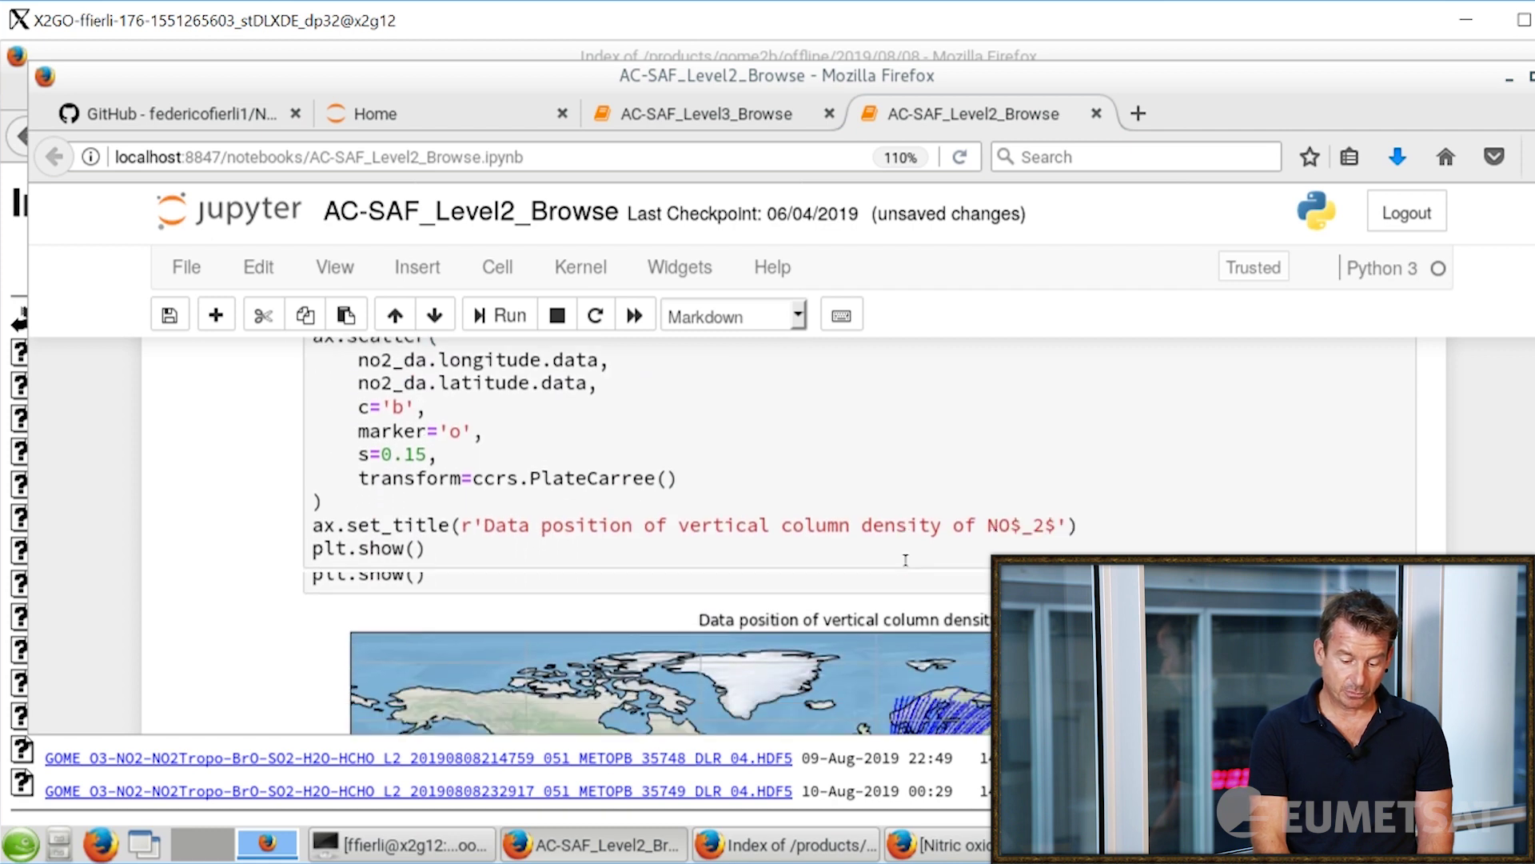
{"action": "scroll", "coordinate": [906, 564], "scroll_direction": "down", "scroll_amount": 5}
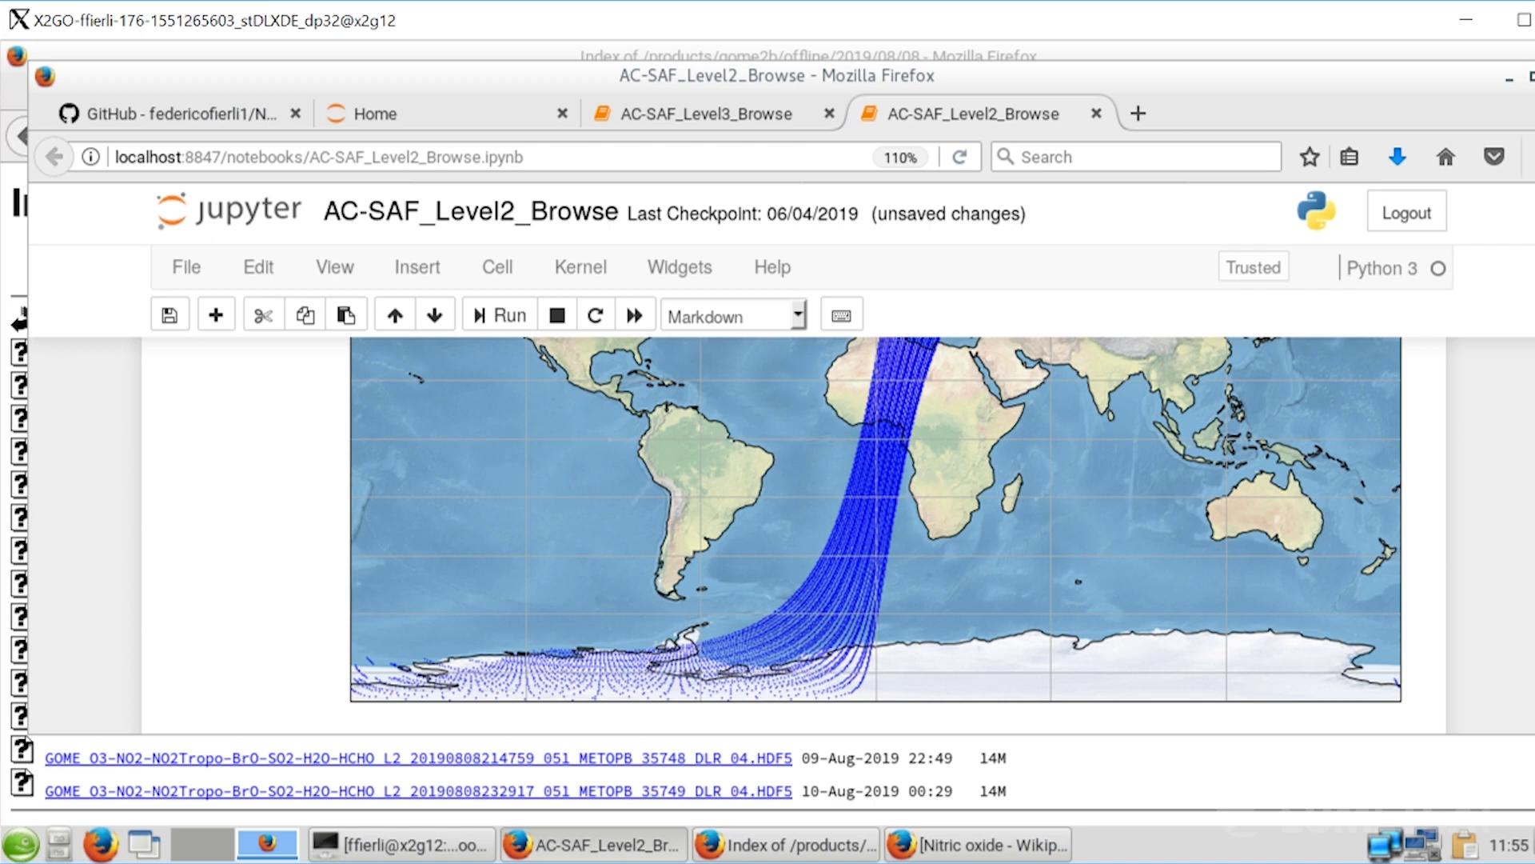
{"action": "scroll", "coordinate": [860, 535], "scroll_direction": "up", "scroll_amount": 5}
{"action": "scroll", "coordinate": [860, 536], "scroll_direction": "down", "scroll_amount": 1}
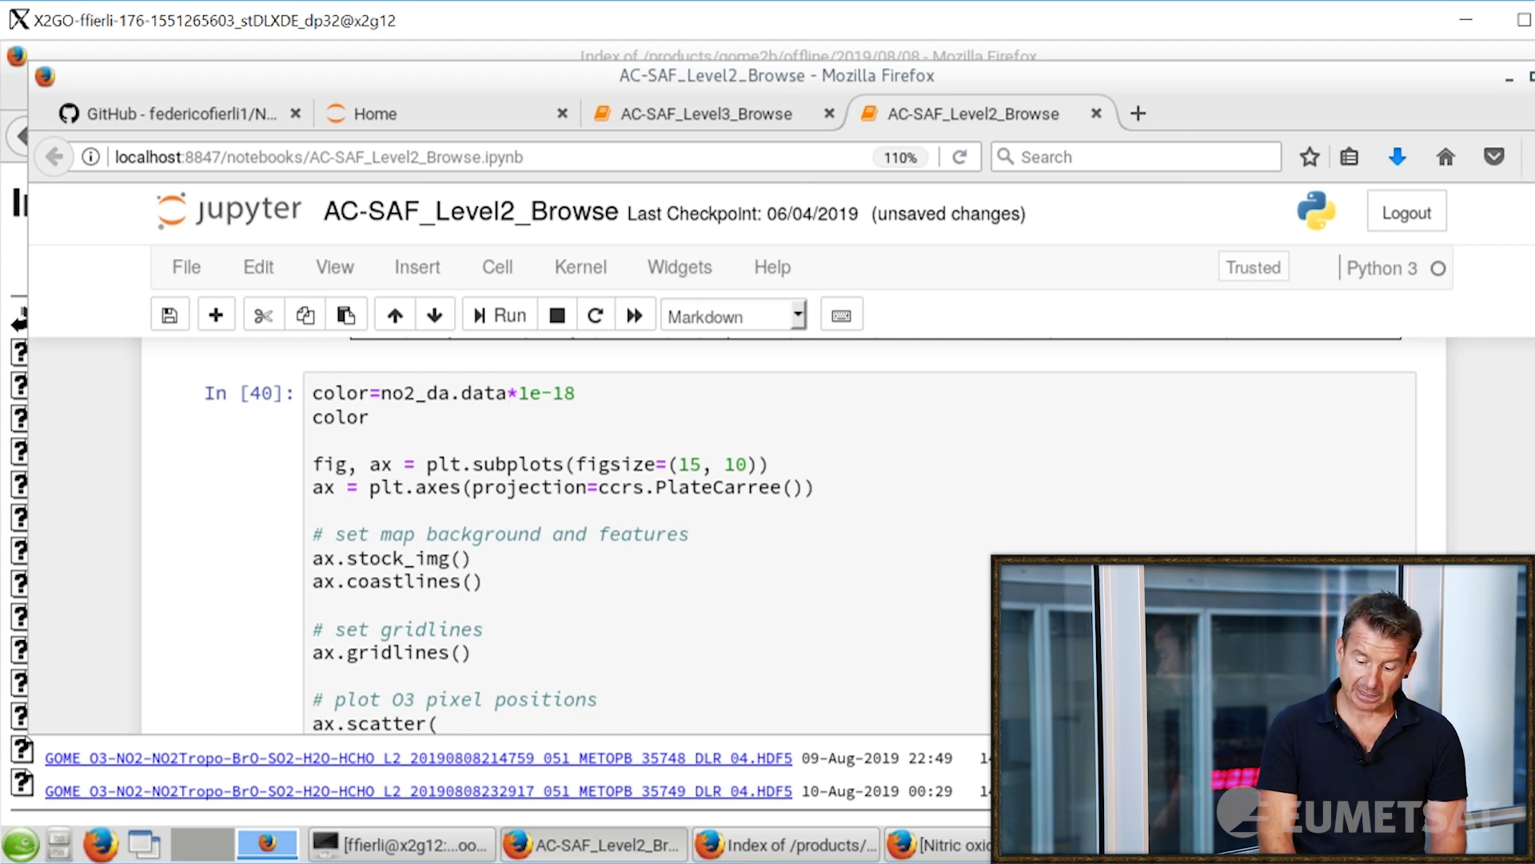
{"action": "scroll", "coordinate": [783, 535], "scroll_direction": "down", "scroll_amount": 5}
{"action": "scroll", "coordinate": [799, 536], "scroll_direction": "down", "scroll_amount": 4}
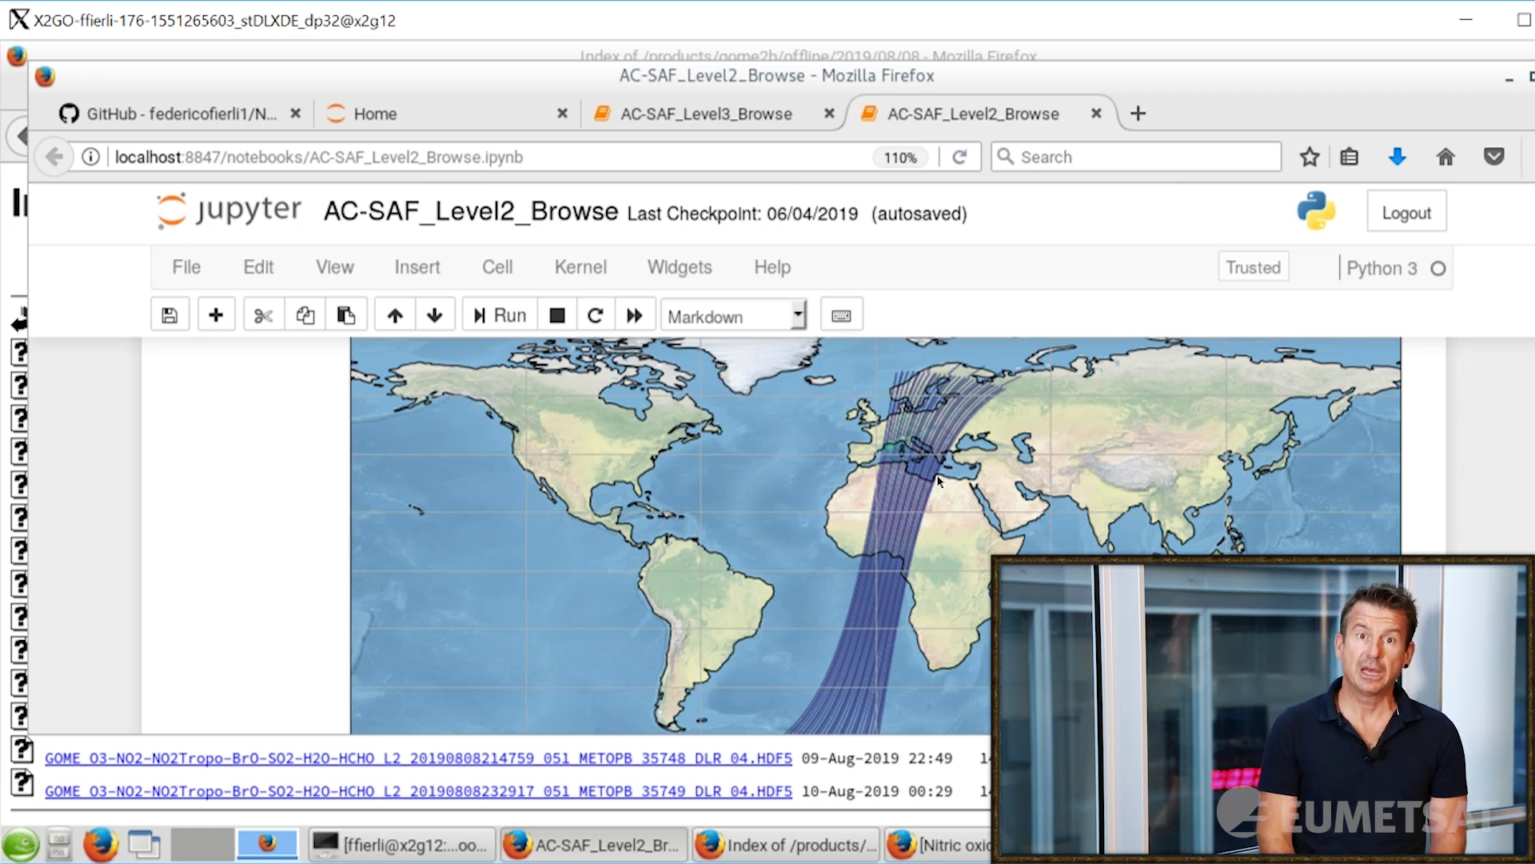
{"action": "left_click", "coordinate": [760, 118]}
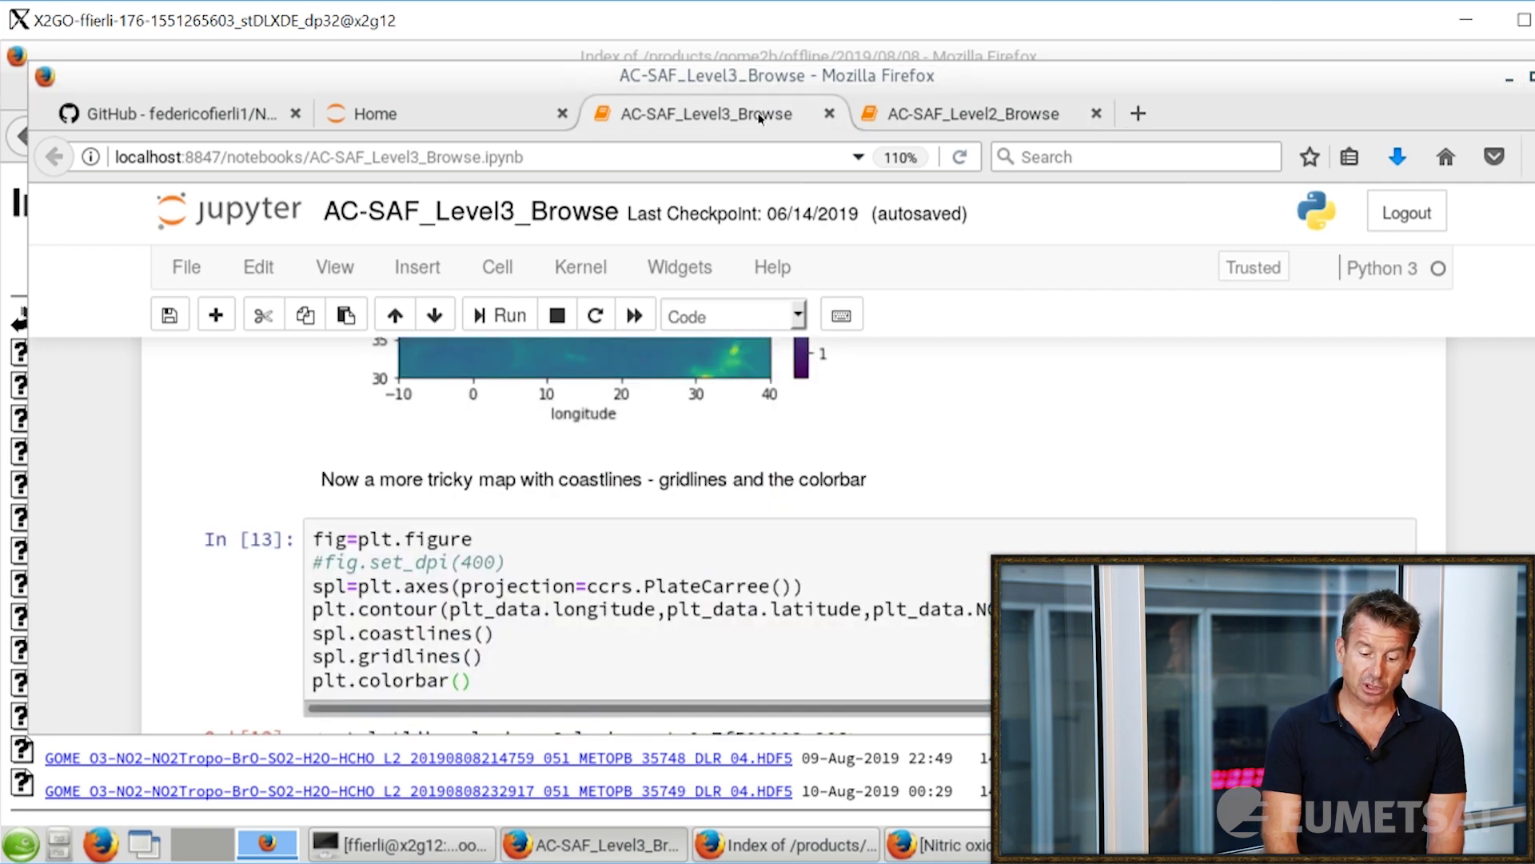
Bring the DLR 2019/08/08 offline directory listing back to the front
{"action": "scroll", "coordinate": [792, 535], "scroll_direction": "up", "scroll_amount": 15}
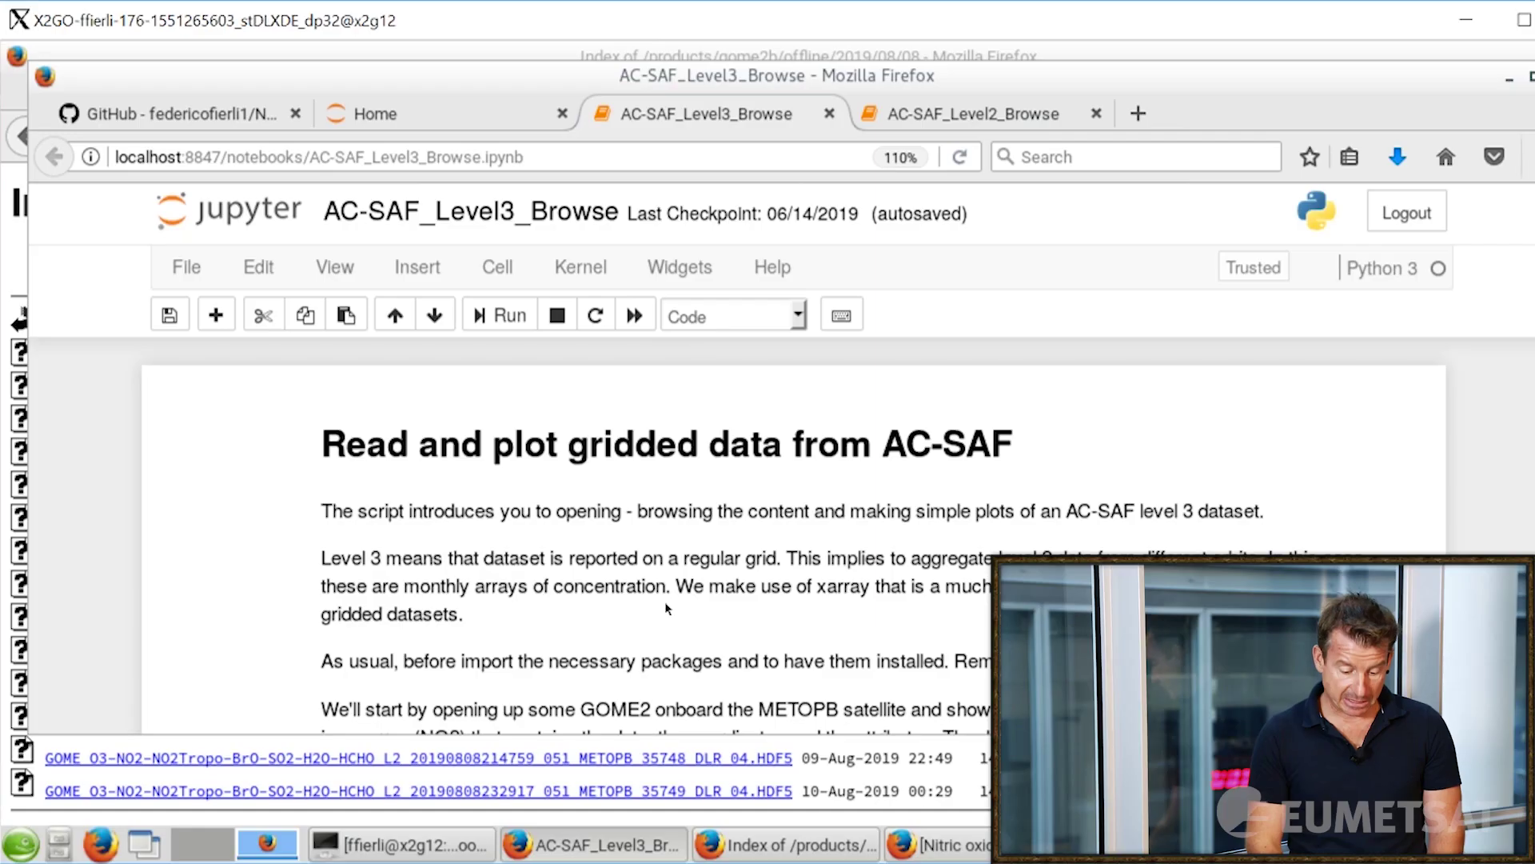
{"action": "left_click", "coordinate": [788, 844]}
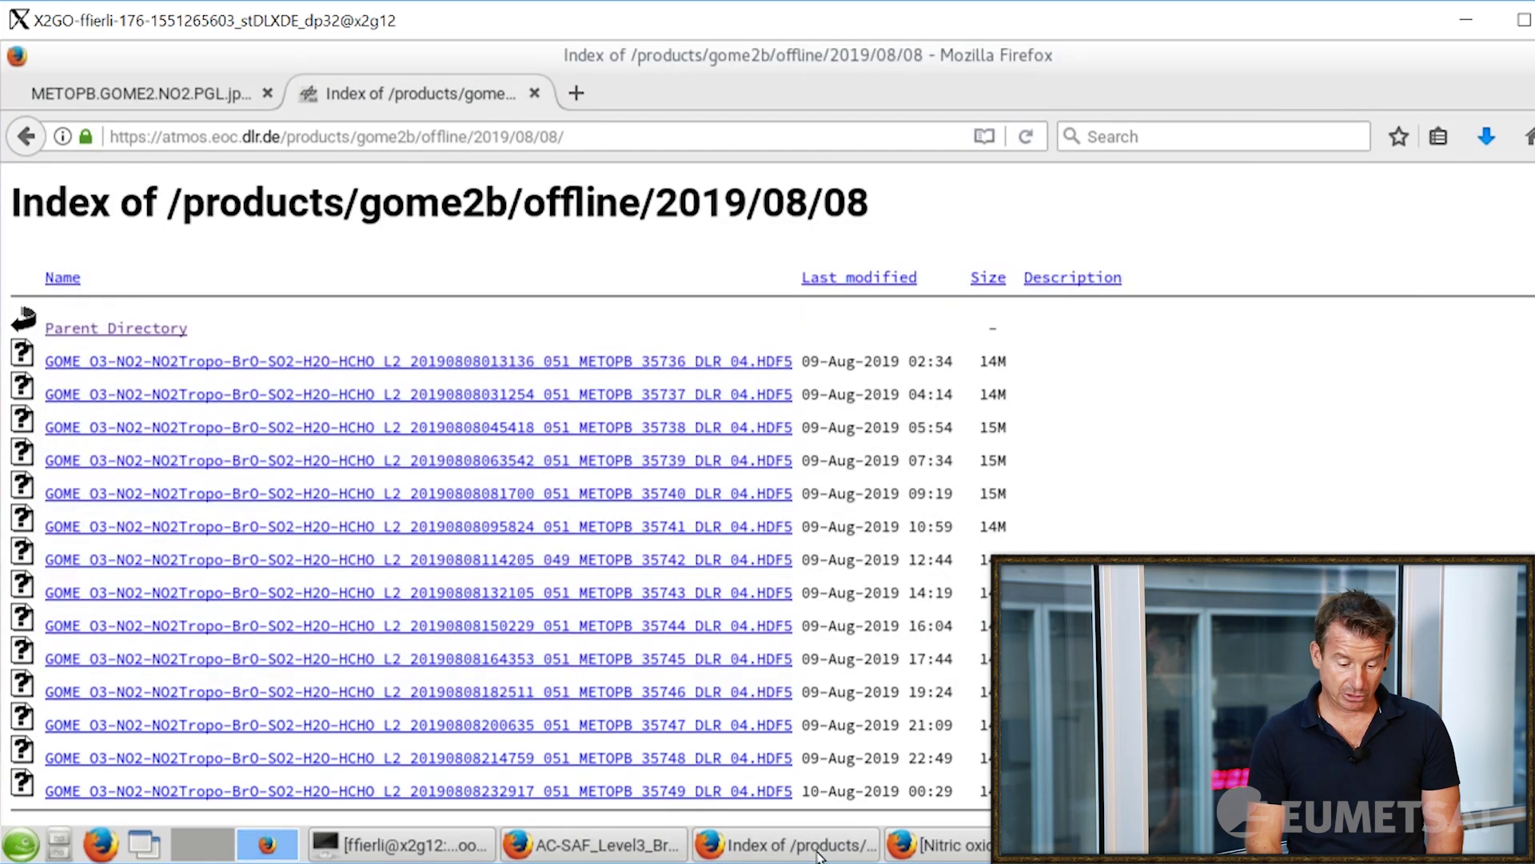
Go back up to the /products/gome2b folder listing
{"action": "left_click", "coordinate": [26, 136]}
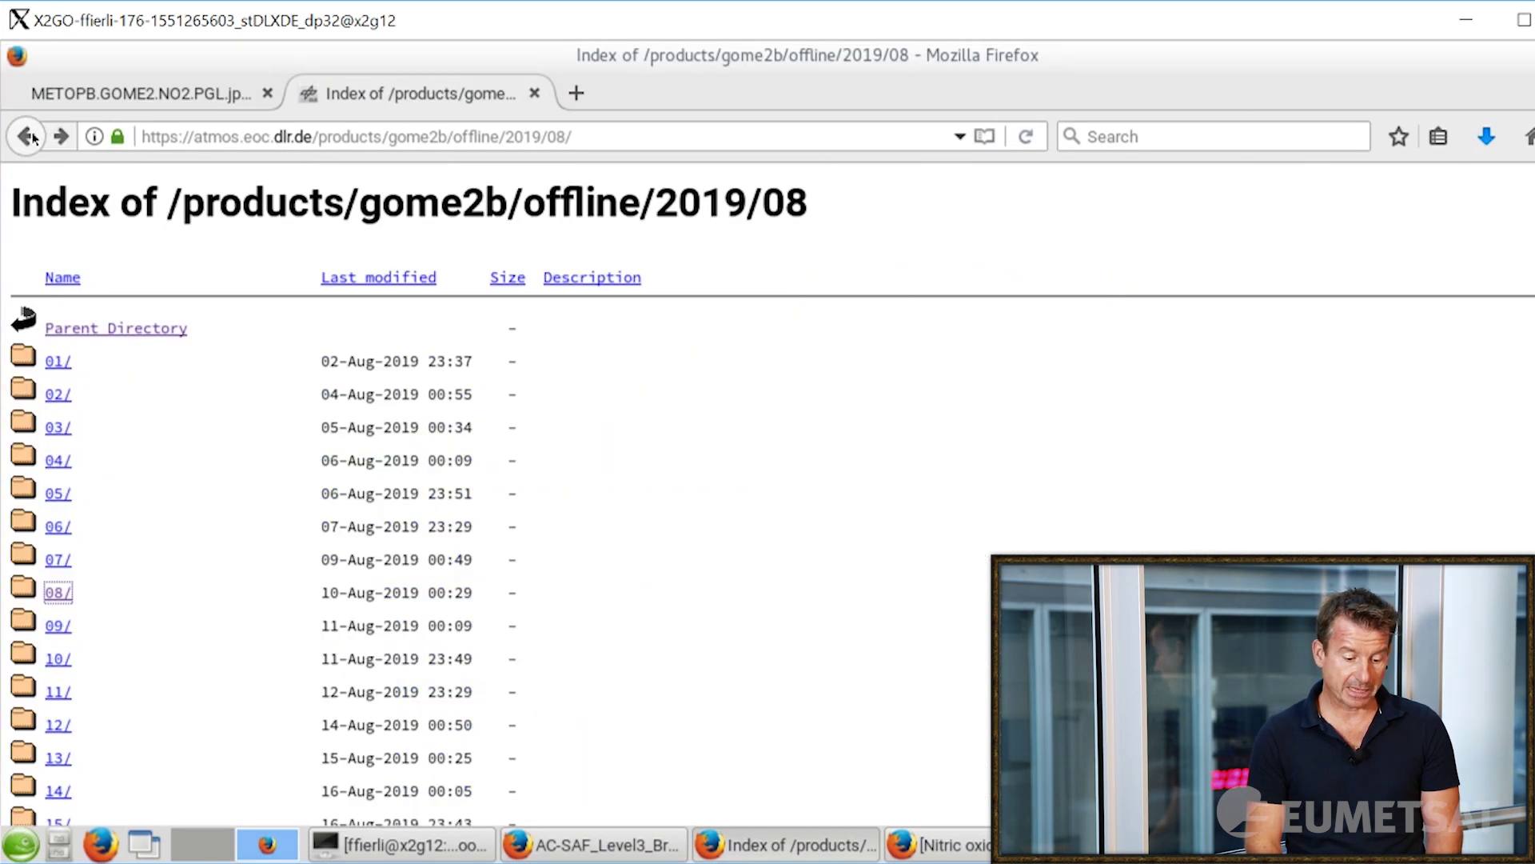
{"action": "left_click", "coordinate": [27, 136]}
{"action": "left_click", "coordinate": [26, 136]}
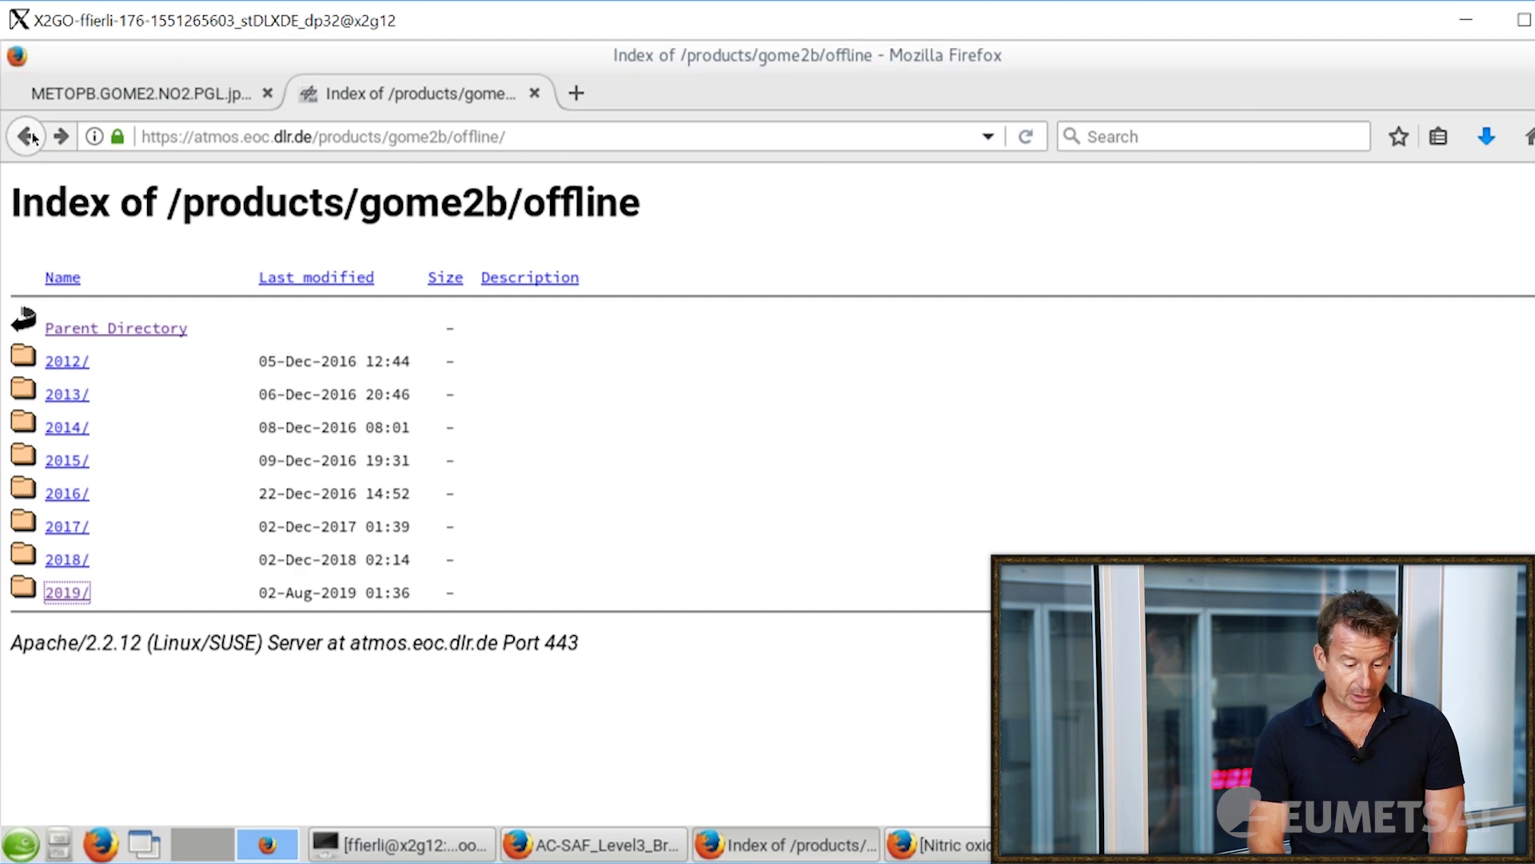
{"action": "left_click", "coordinate": [26, 136]}
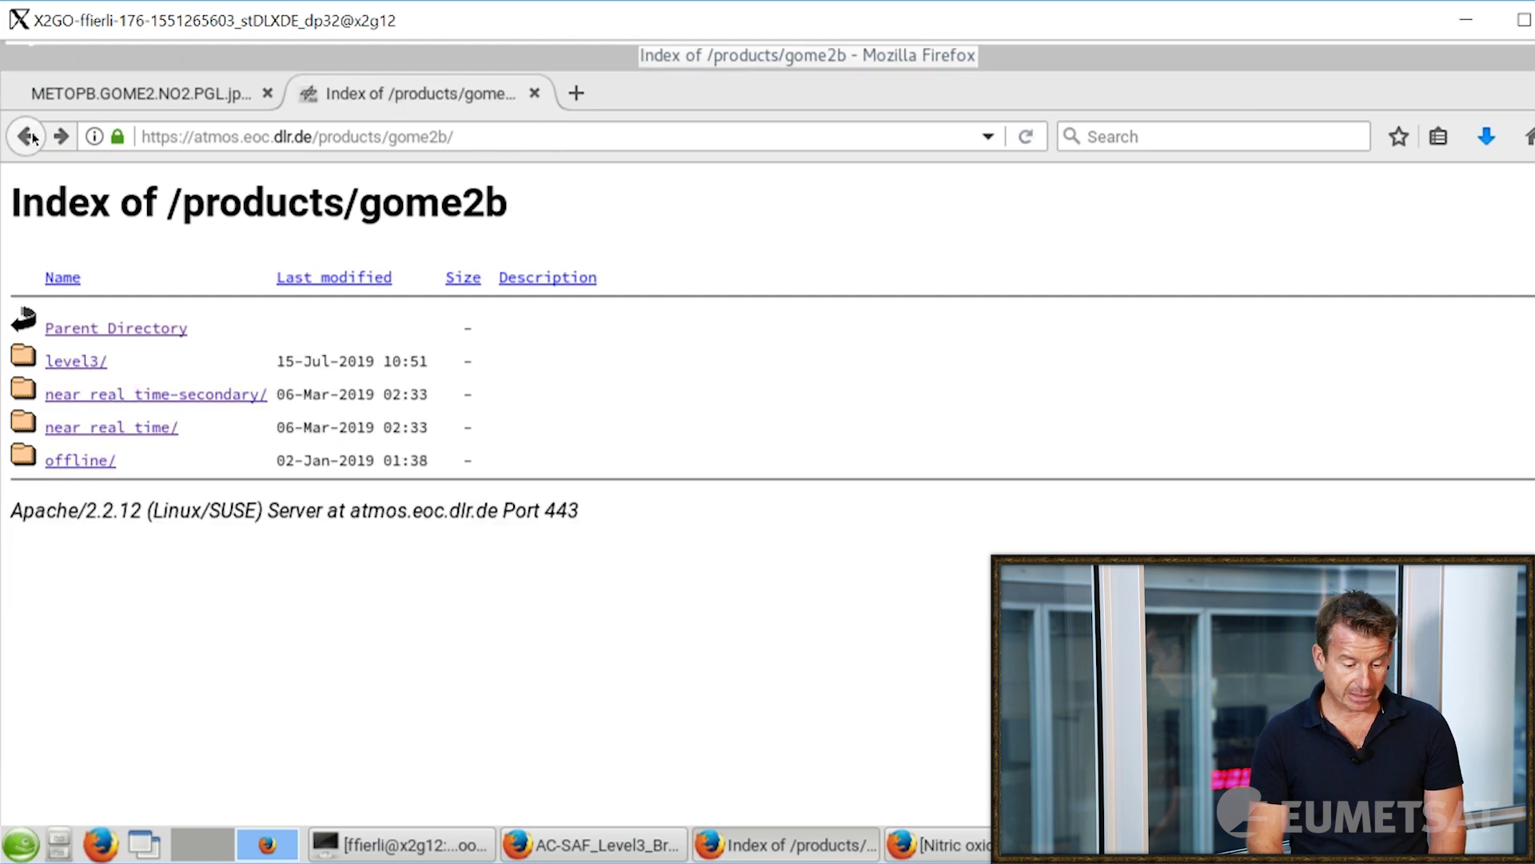
Open level3/NO2/2017 to see the monthly NO2 files, then return to the Level3 notebook
{"action": "left_click", "coordinate": [88, 361]}
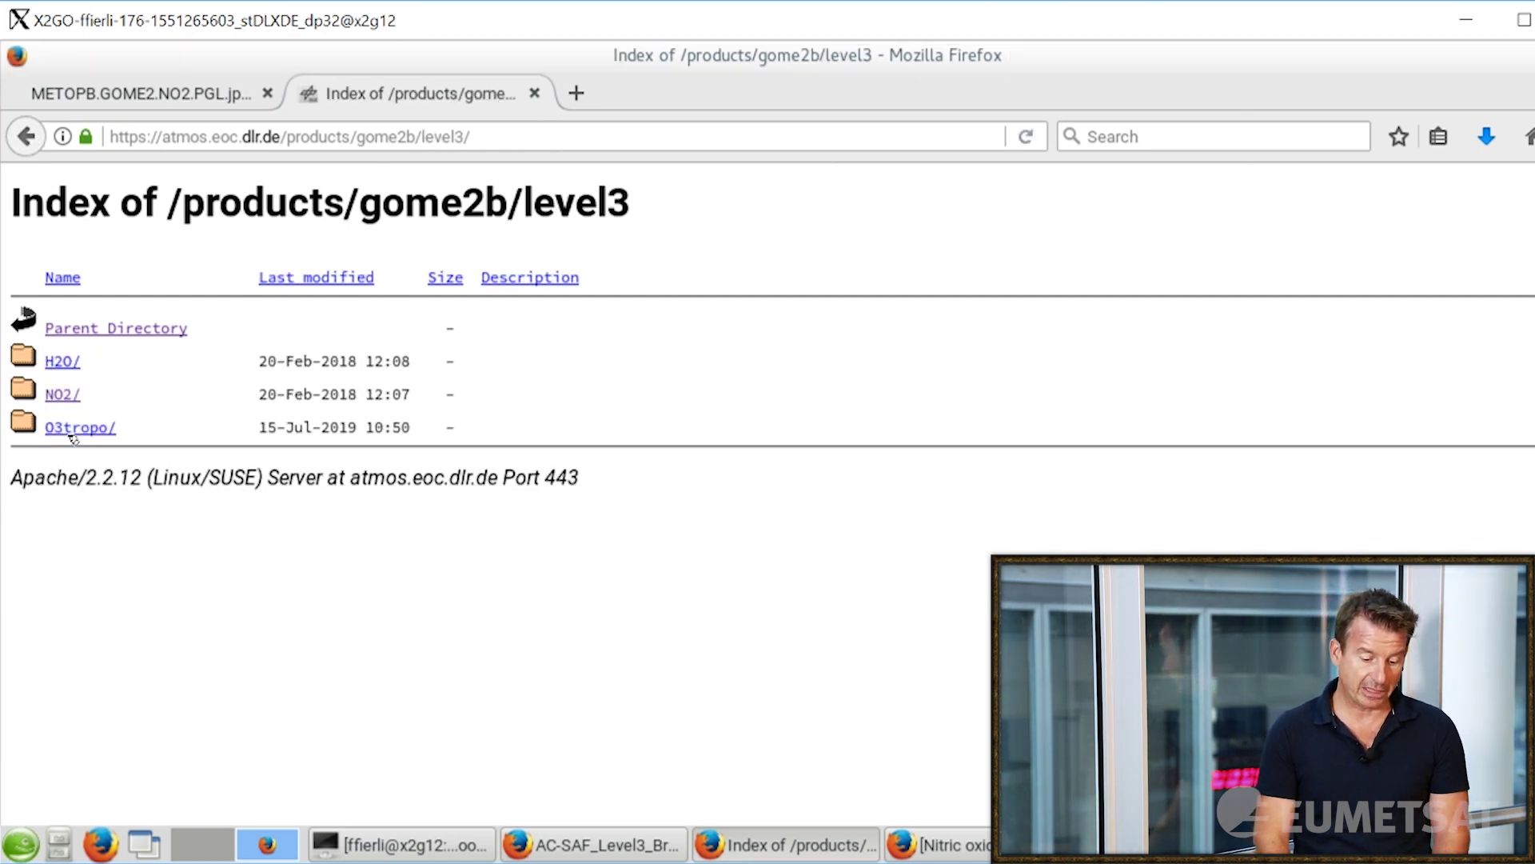
{"action": "left_click", "coordinate": [61, 395]}
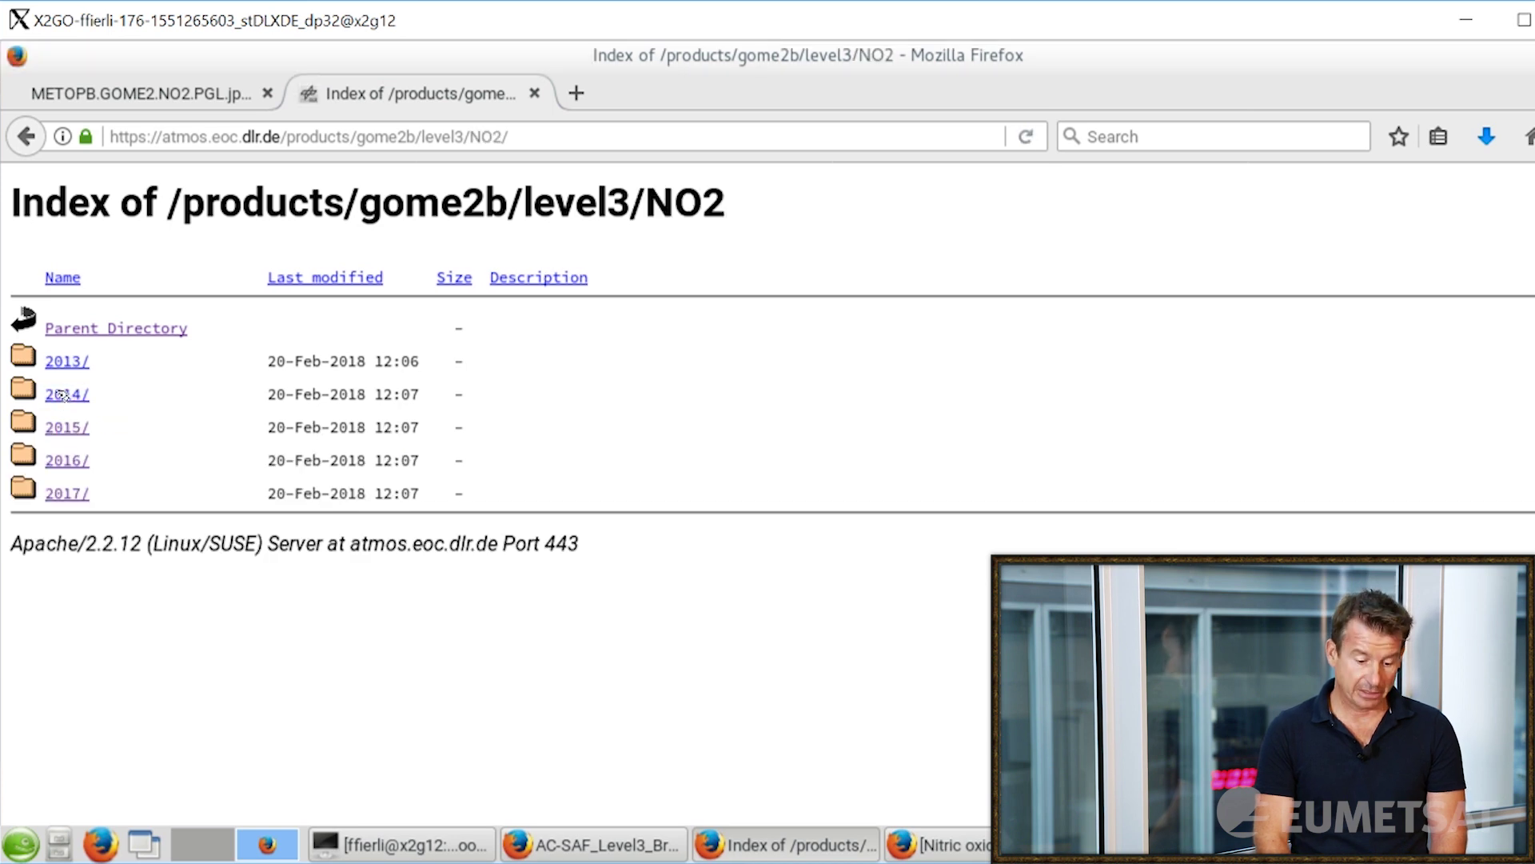
{"action": "left_click", "coordinate": [68, 493]}
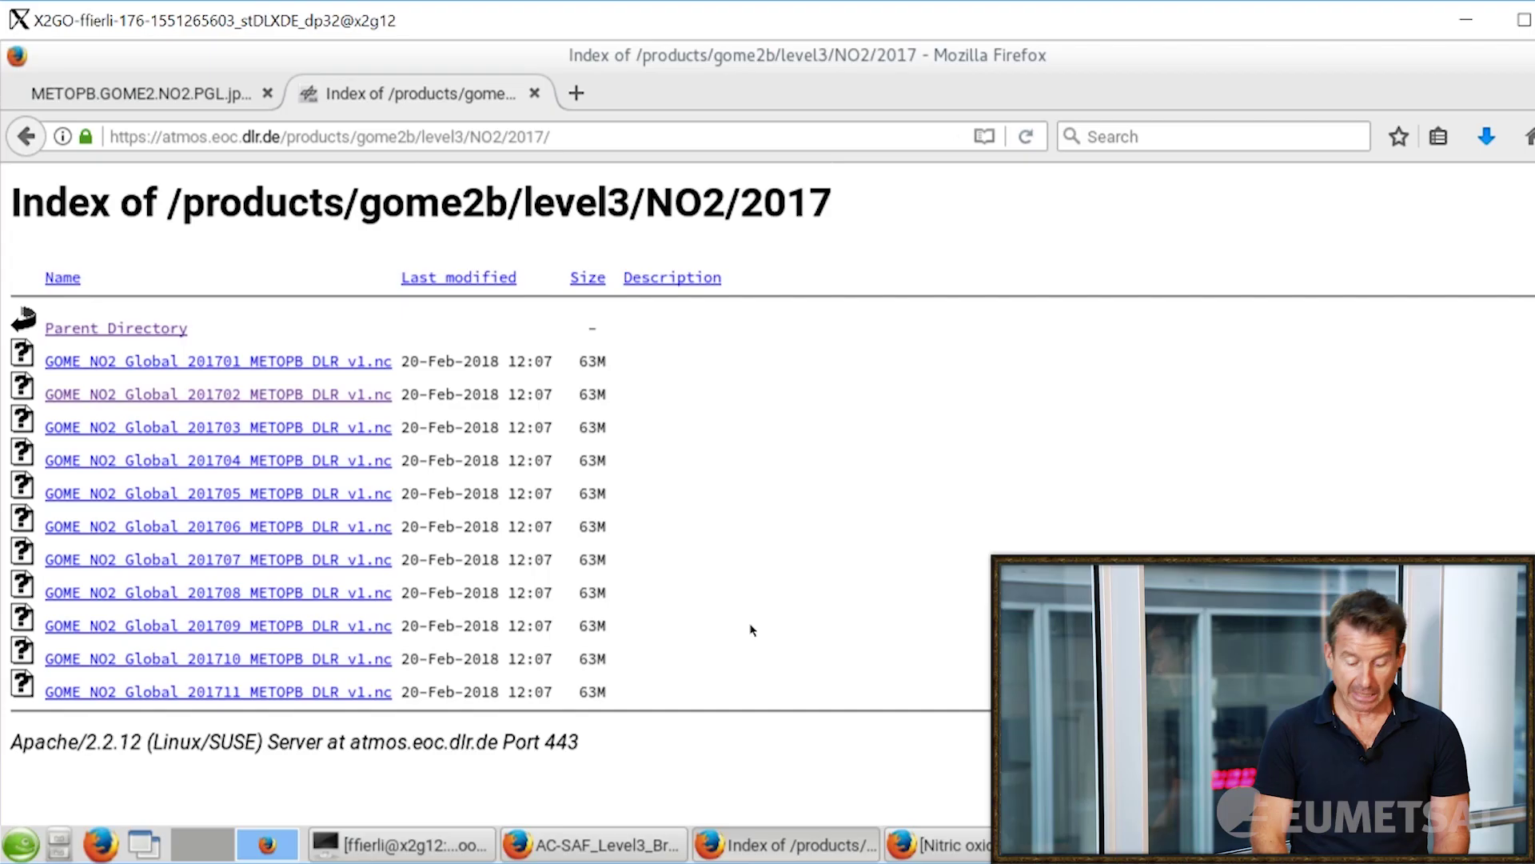
{"action": "left_click", "coordinate": [608, 845]}
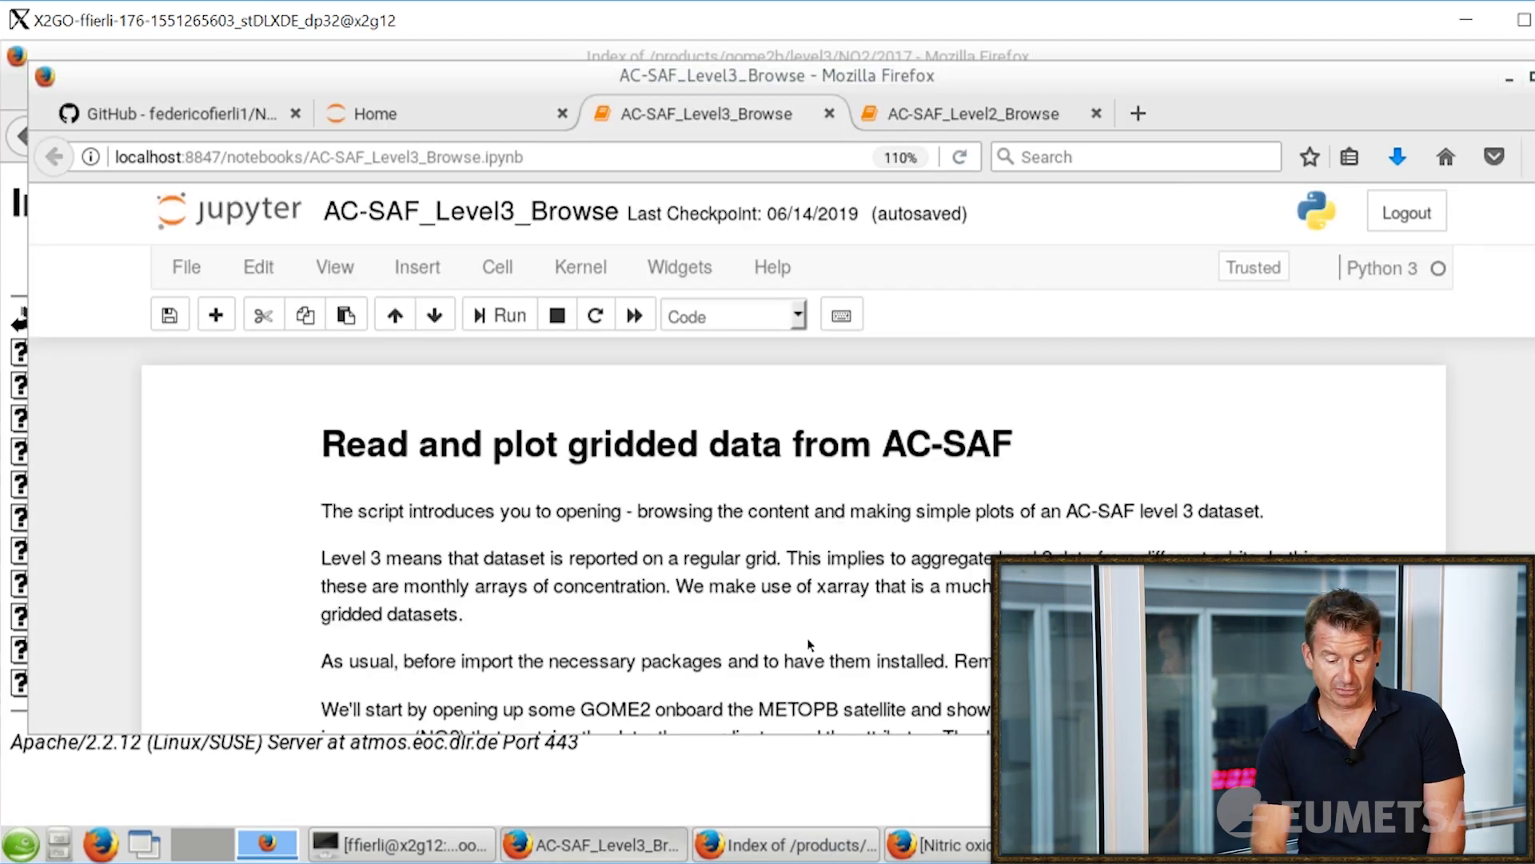
Run the open_dataset cell to load the GOME-2 Level 3 NO2 files
{"action": "scroll", "coordinate": [809, 644], "scroll_direction": "down", "scroll_amount": 2}
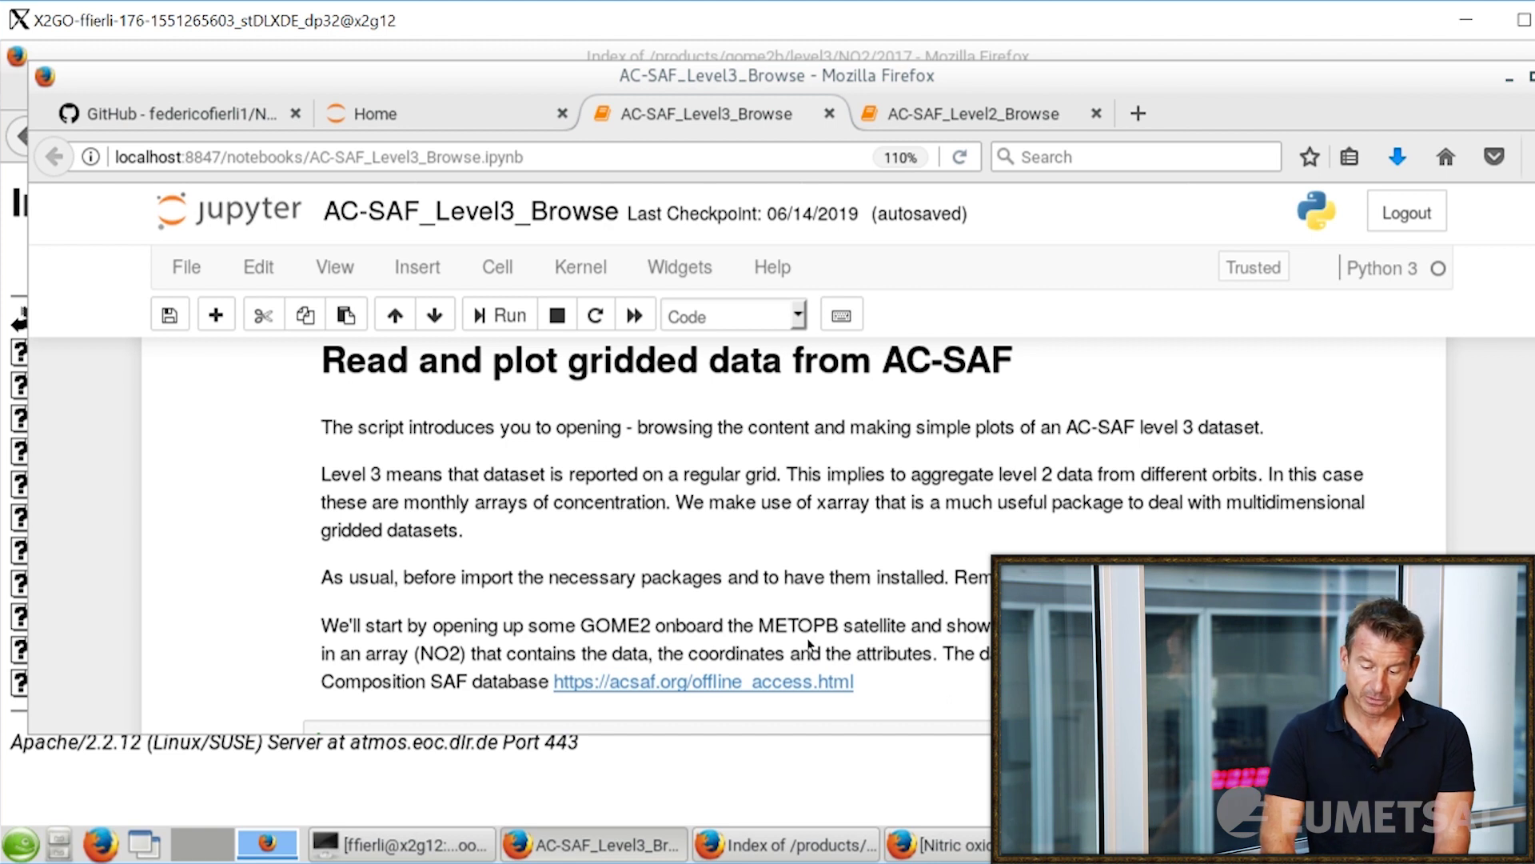
{"action": "scroll", "coordinate": [809, 645], "scroll_direction": "down", "scroll_amount": 2}
{"action": "scroll", "coordinate": [809, 640], "scroll_direction": "down", "scroll_amount": 2}
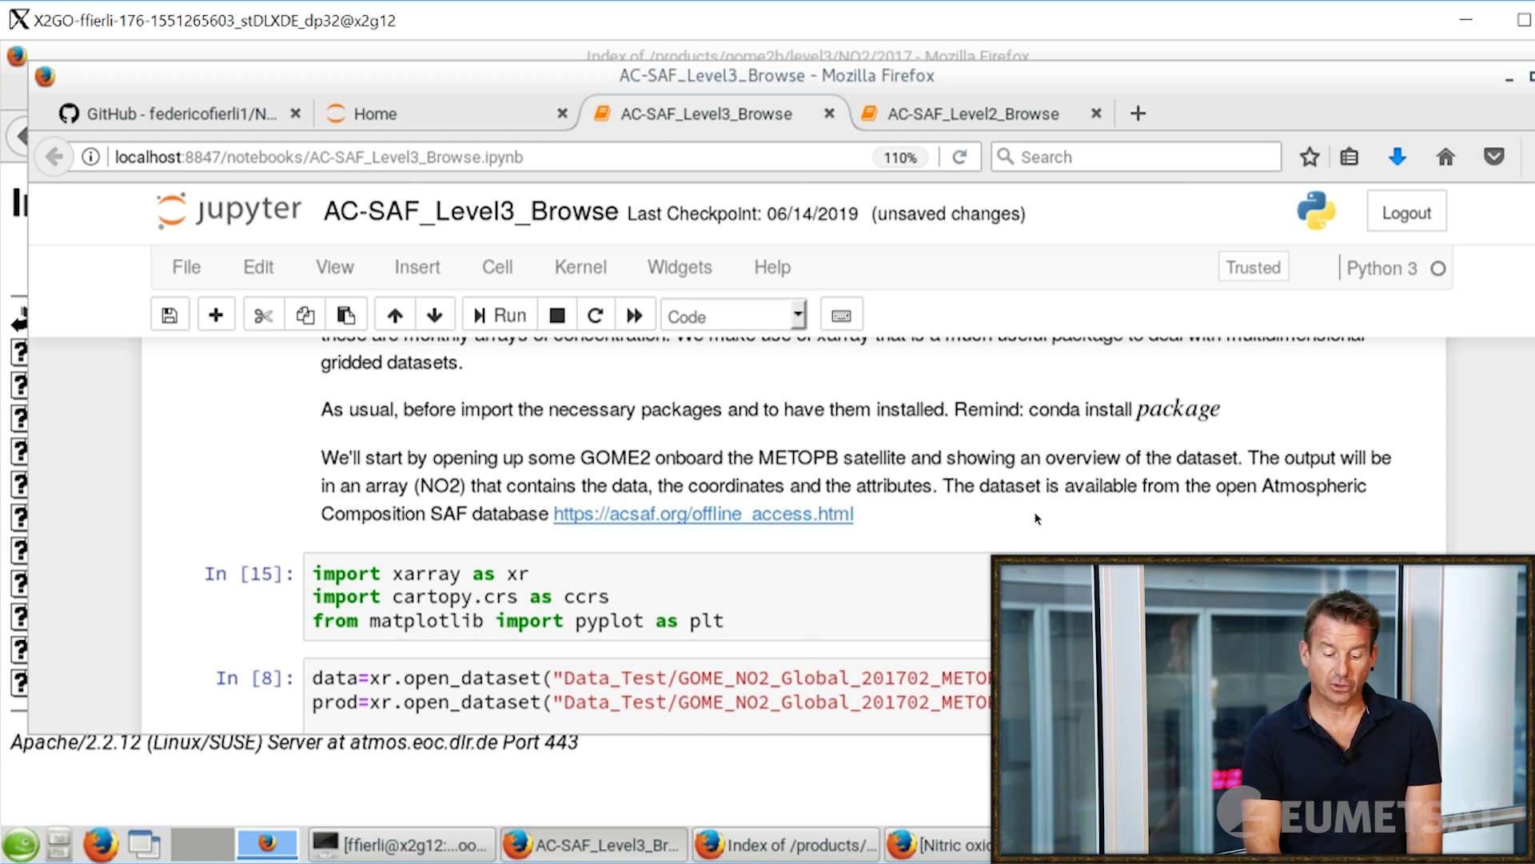
{"action": "scroll", "coordinate": [1036, 518], "scroll_direction": "down", "scroll_amount": 2}
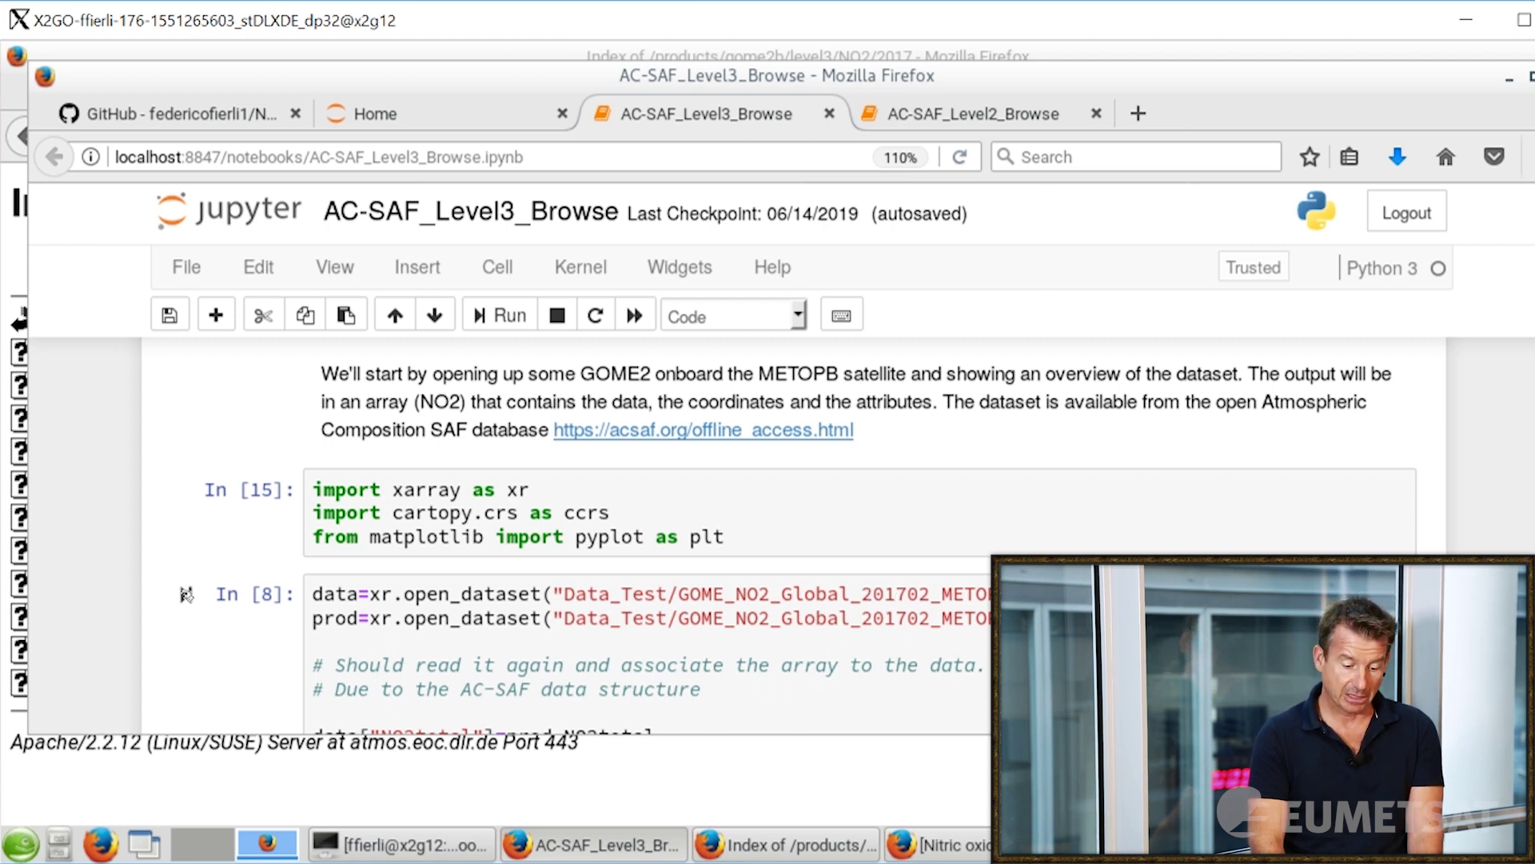
{"action": "left_click", "coordinate": [186, 594]}
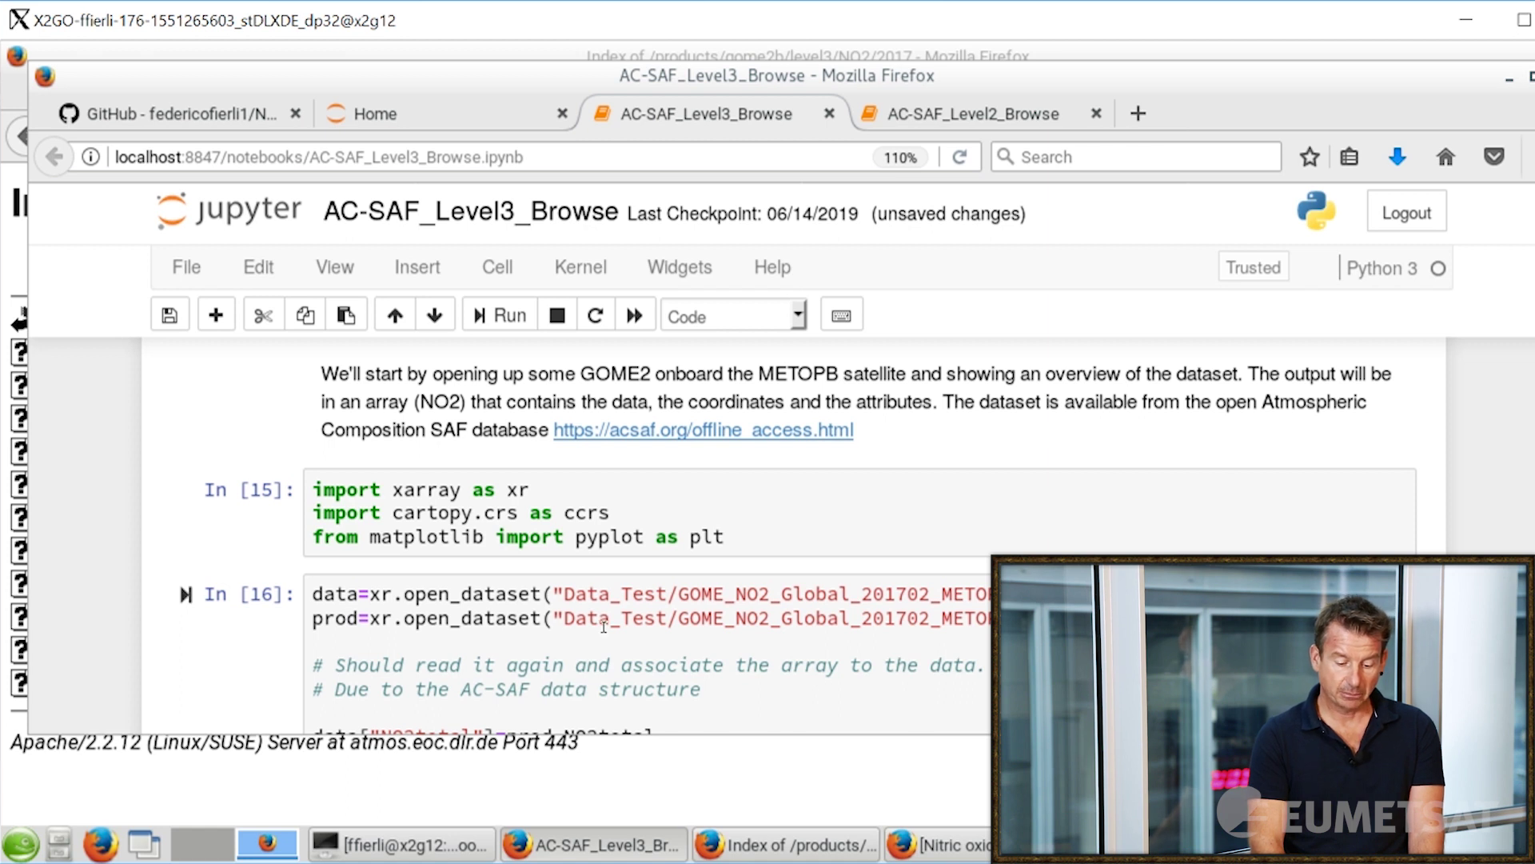
Display the dataset summary showing the 720×1440 latitude-longitude NO2total grid
{"action": "scroll", "coordinate": [480, 622], "scroll_direction": "down", "scroll_amount": 5}
{"action": "scroll", "coordinate": [604, 627], "scroll_direction": "down", "scroll_amount": 4}
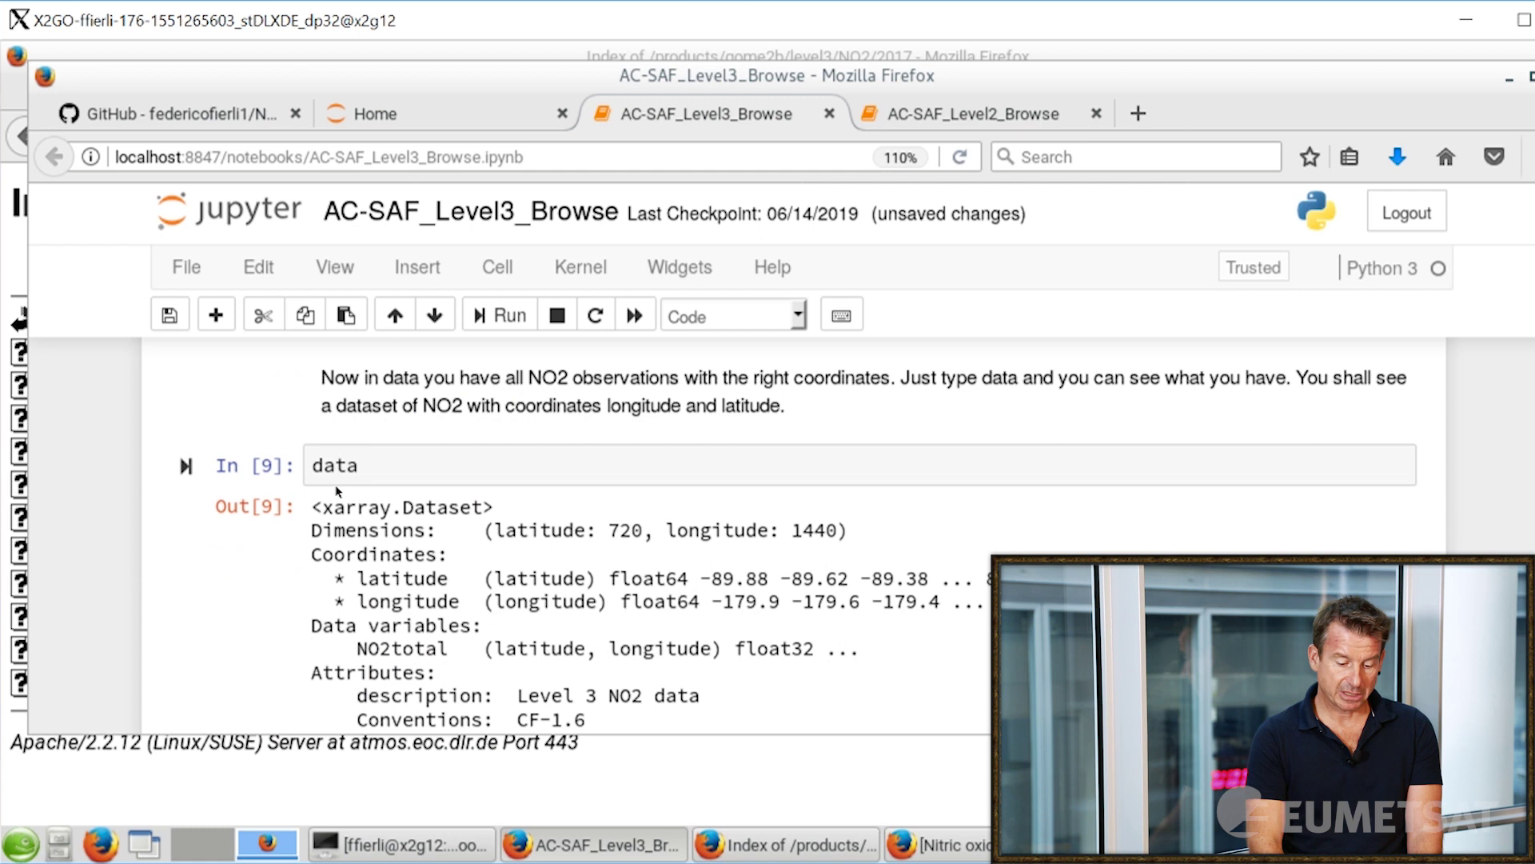
{"action": "left_click", "coordinate": [185, 466]}
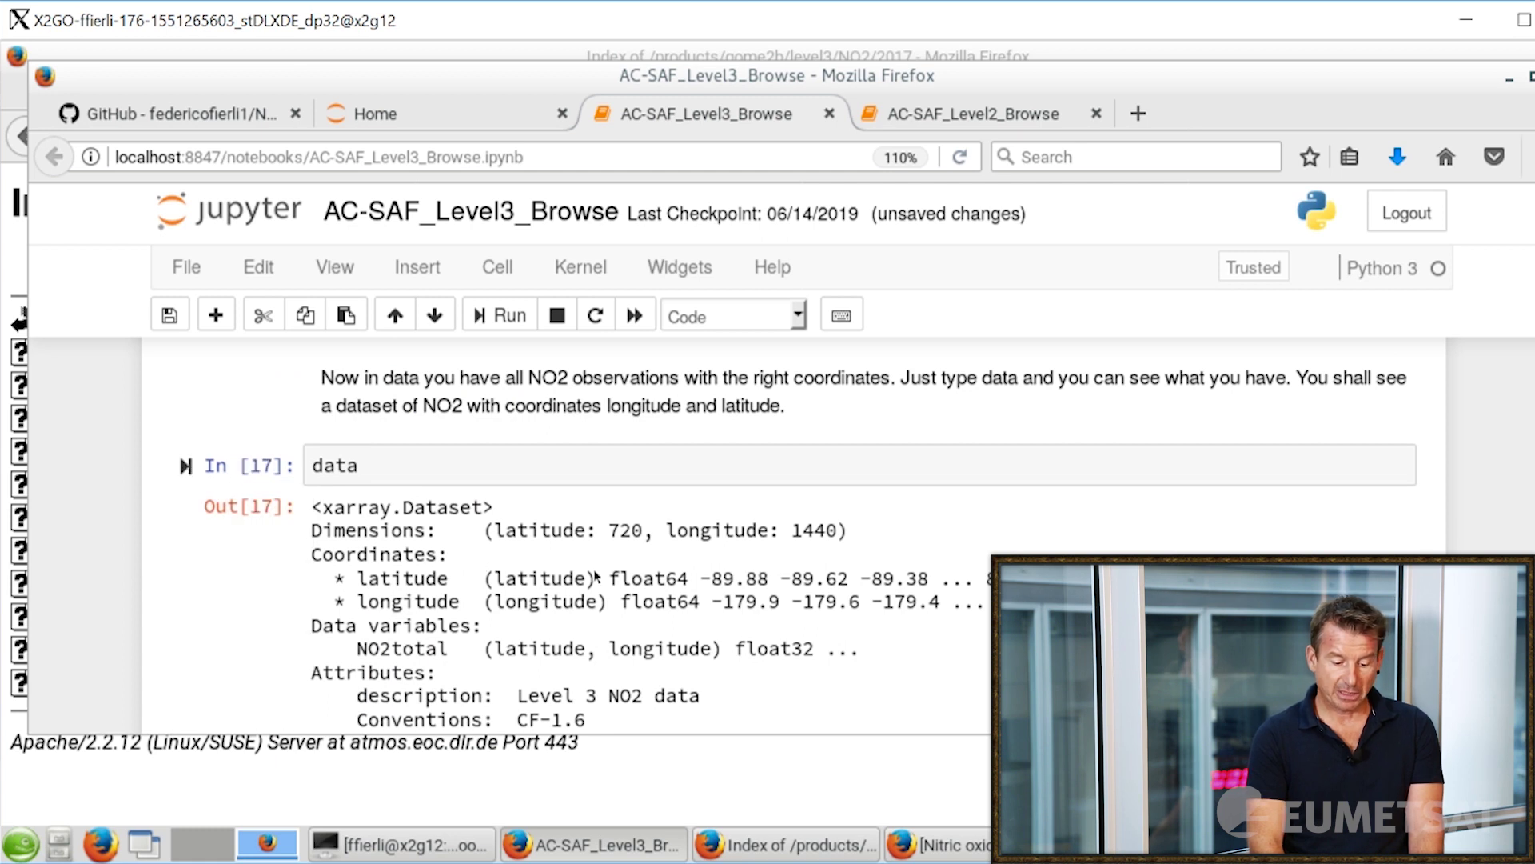
{"action": "scroll", "coordinate": [671, 601], "scroll_direction": "down", "scroll_amount": 2}
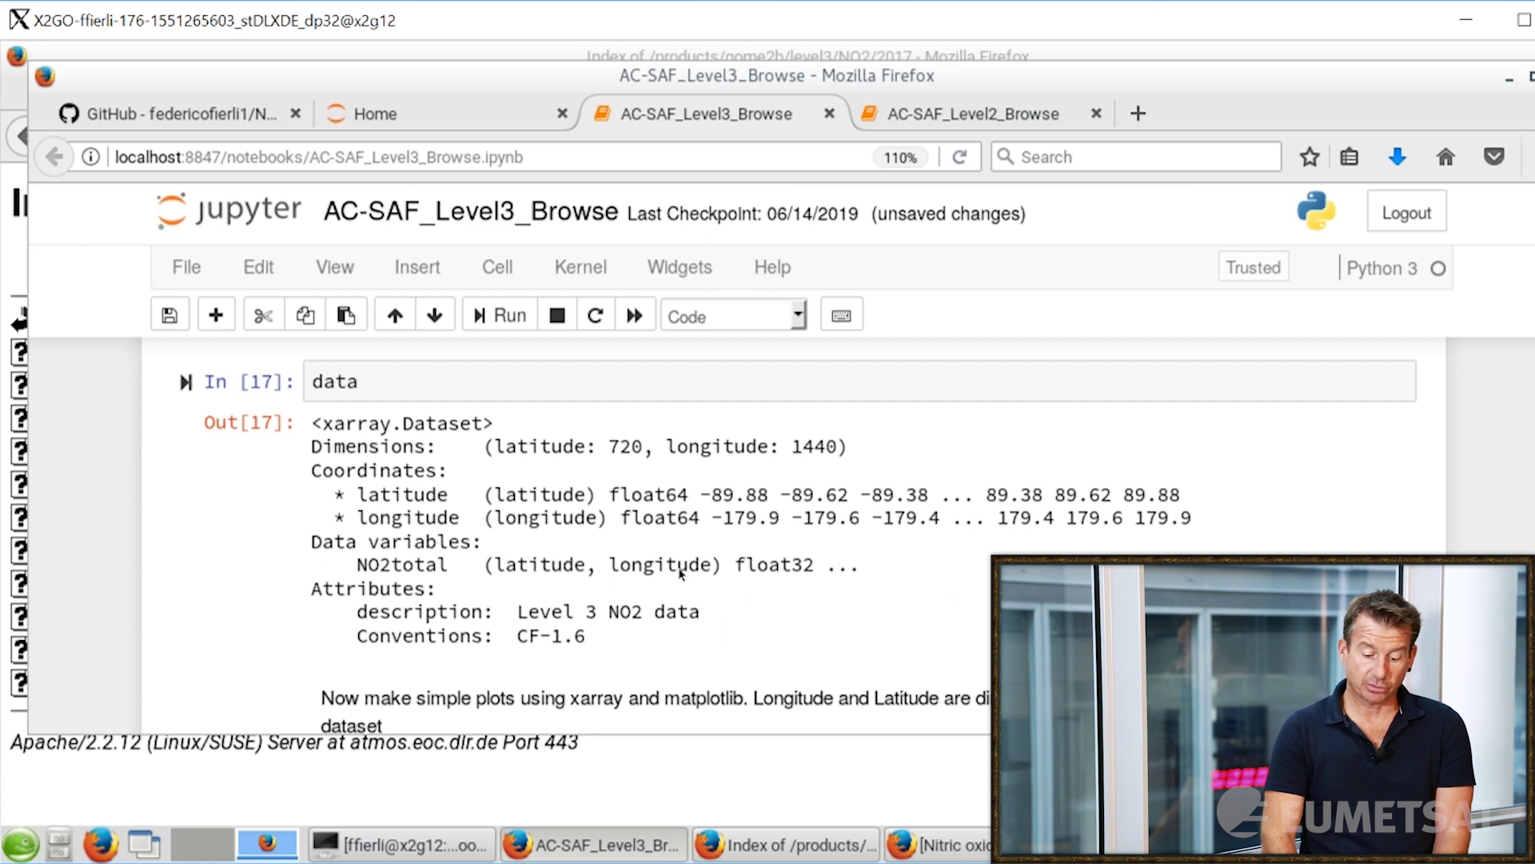
{"action": "scroll", "coordinate": [681, 572], "scroll_direction": "down", "scroll_amount": 2}
{"action": "scroll", "coordinate": [680, 572], "scroll_direction": "down", "scroll_amount": 5}
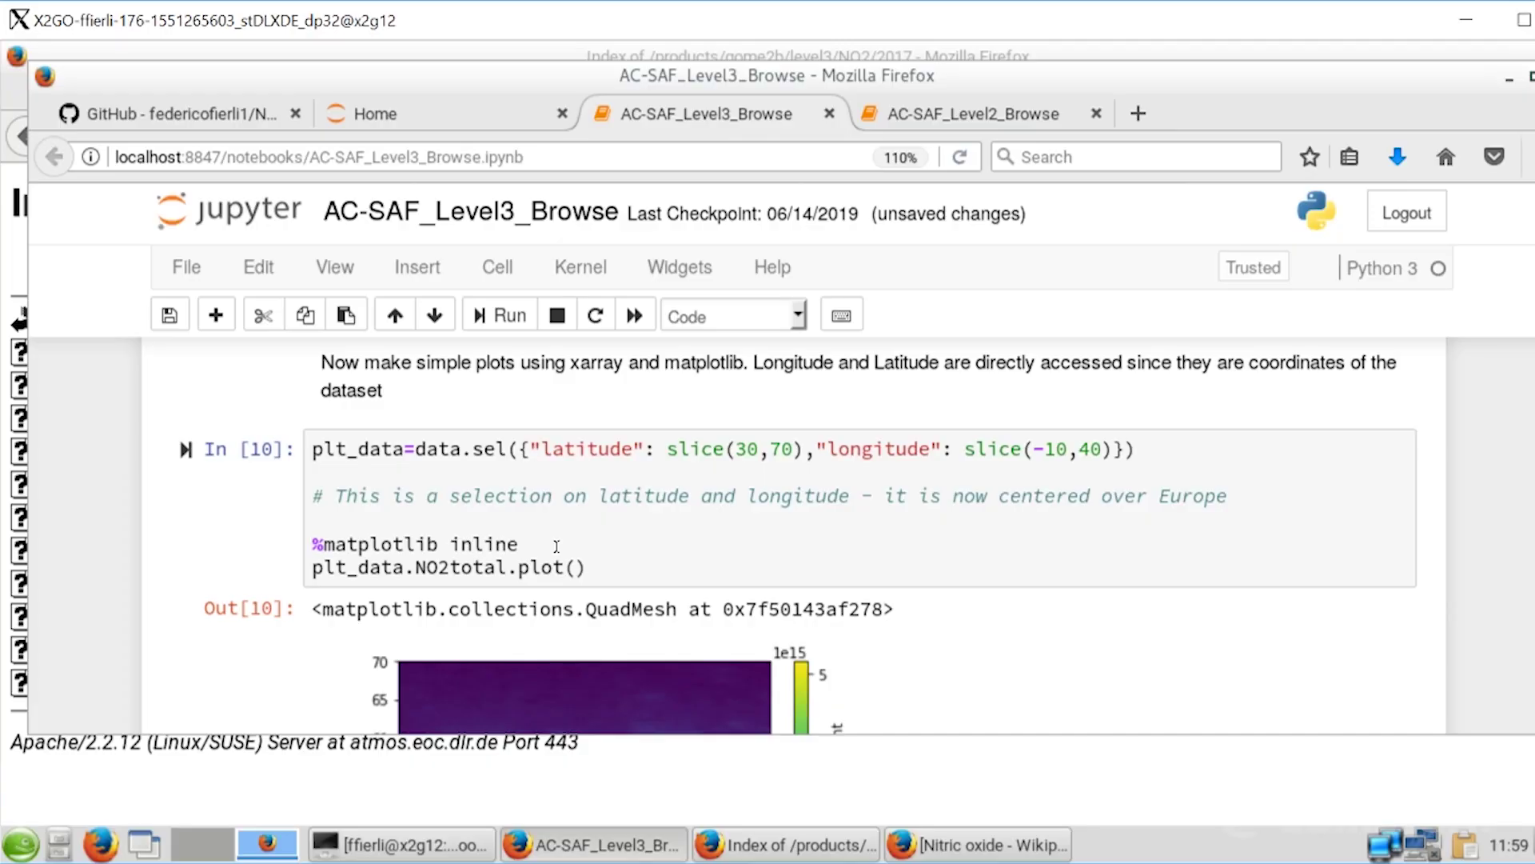
Re-run the data.sel cell to plot total NO2 over latitudes 30–70 and longitudes −10 to 40
{"action": "scroll", "coordinate": [557, 547], "scroll_direction": "down", "scroll_amount": 1}
{"action": "scroll", "coordinate": [557, 547], "scroll_direction": "down", "scroll_amount": 2}
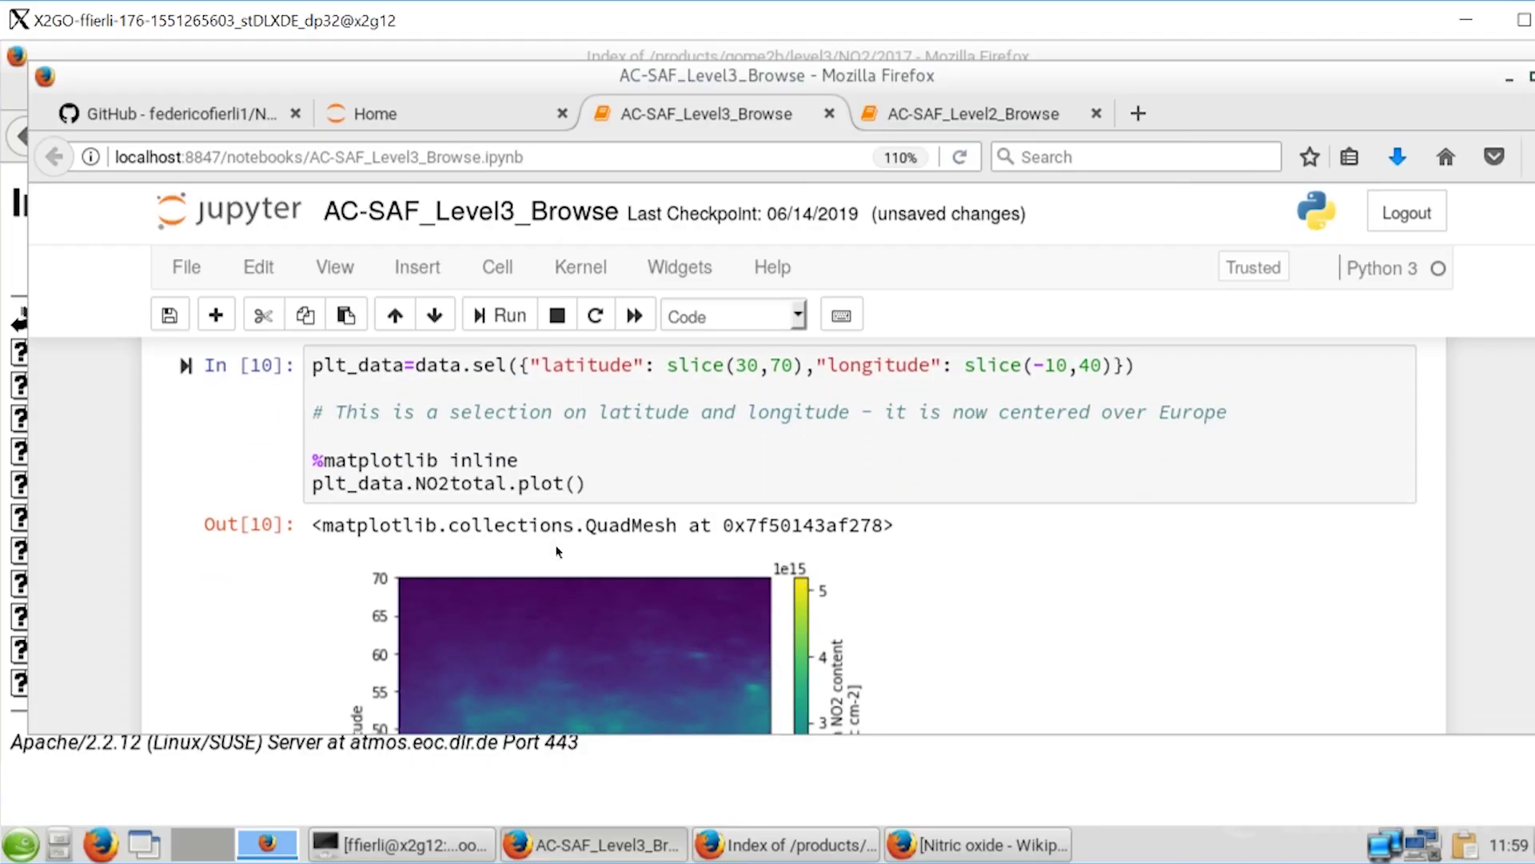
{"action": "key", "text": "shift+Return"}
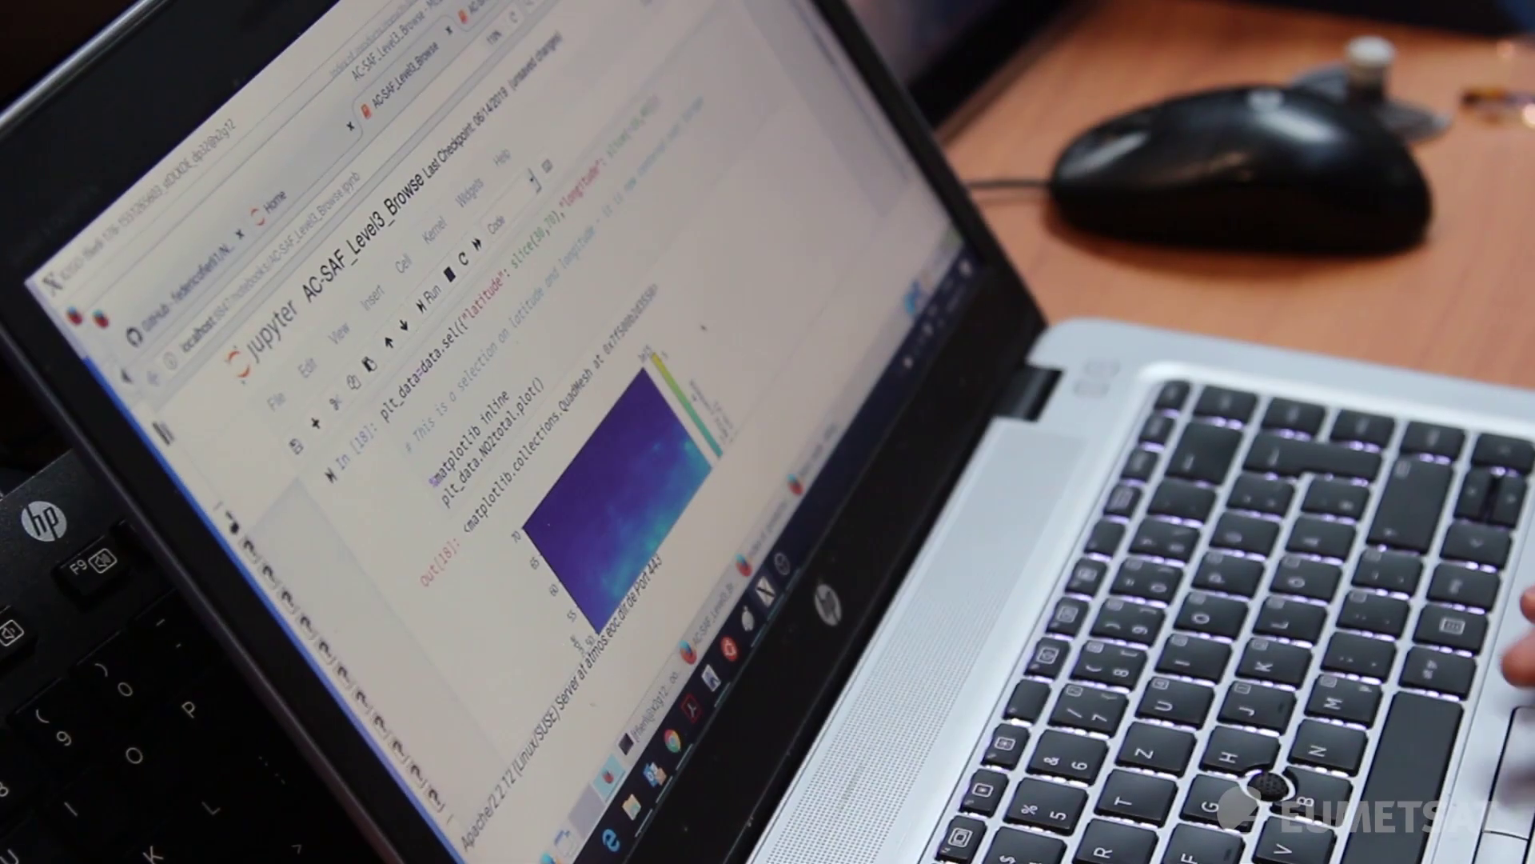
{"action": "scroll", "coordinate": [560, 479], "scroll_direction": "down", "scroll_amount": 2}
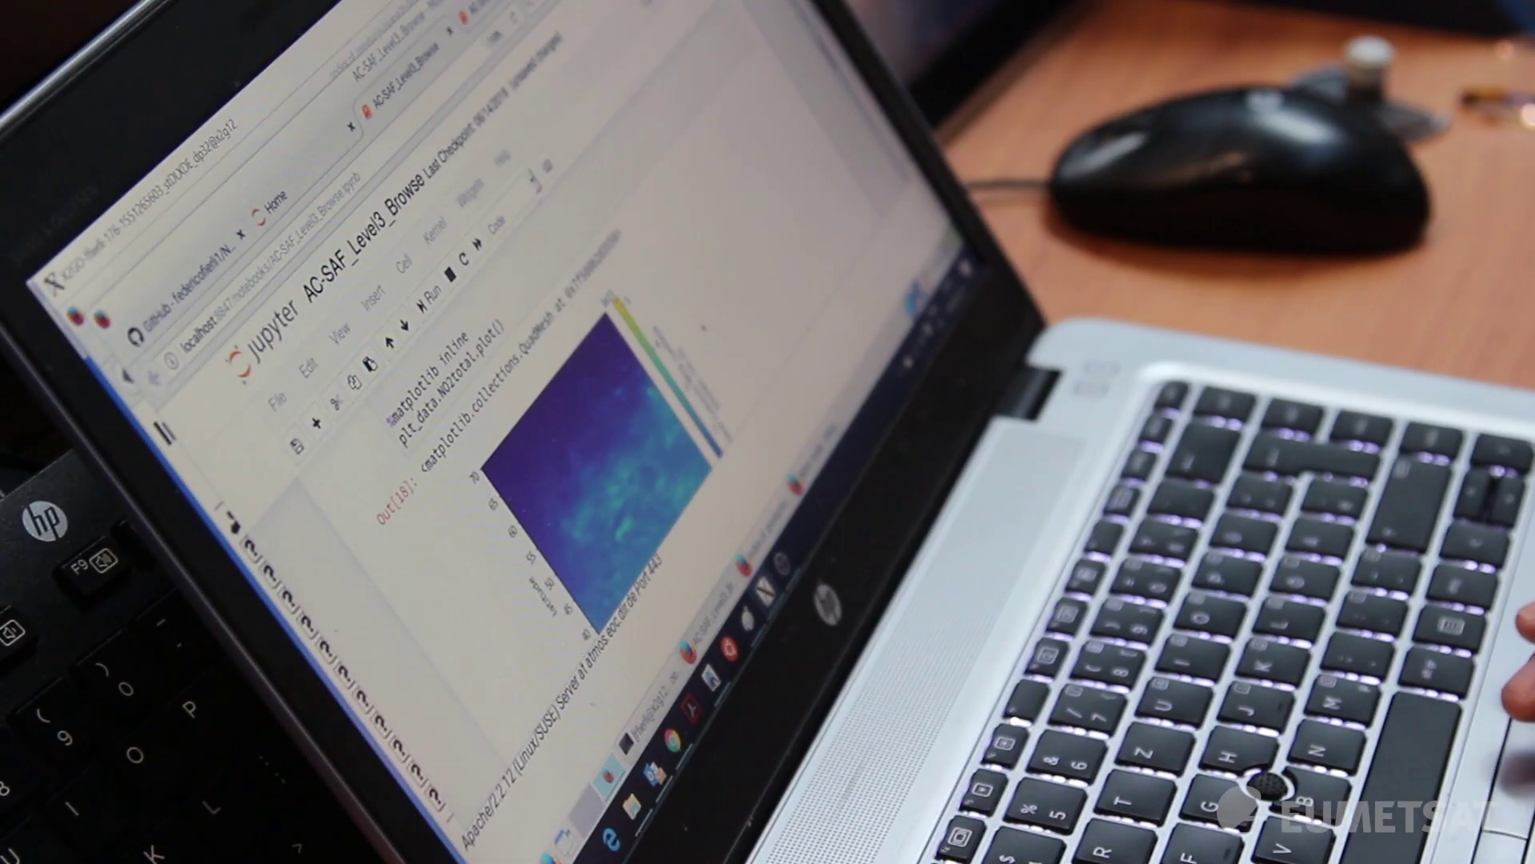
{"action": "scroll", "coordinate": [704, 327], "scroll_direction": "down", "scroll_amount": 2}
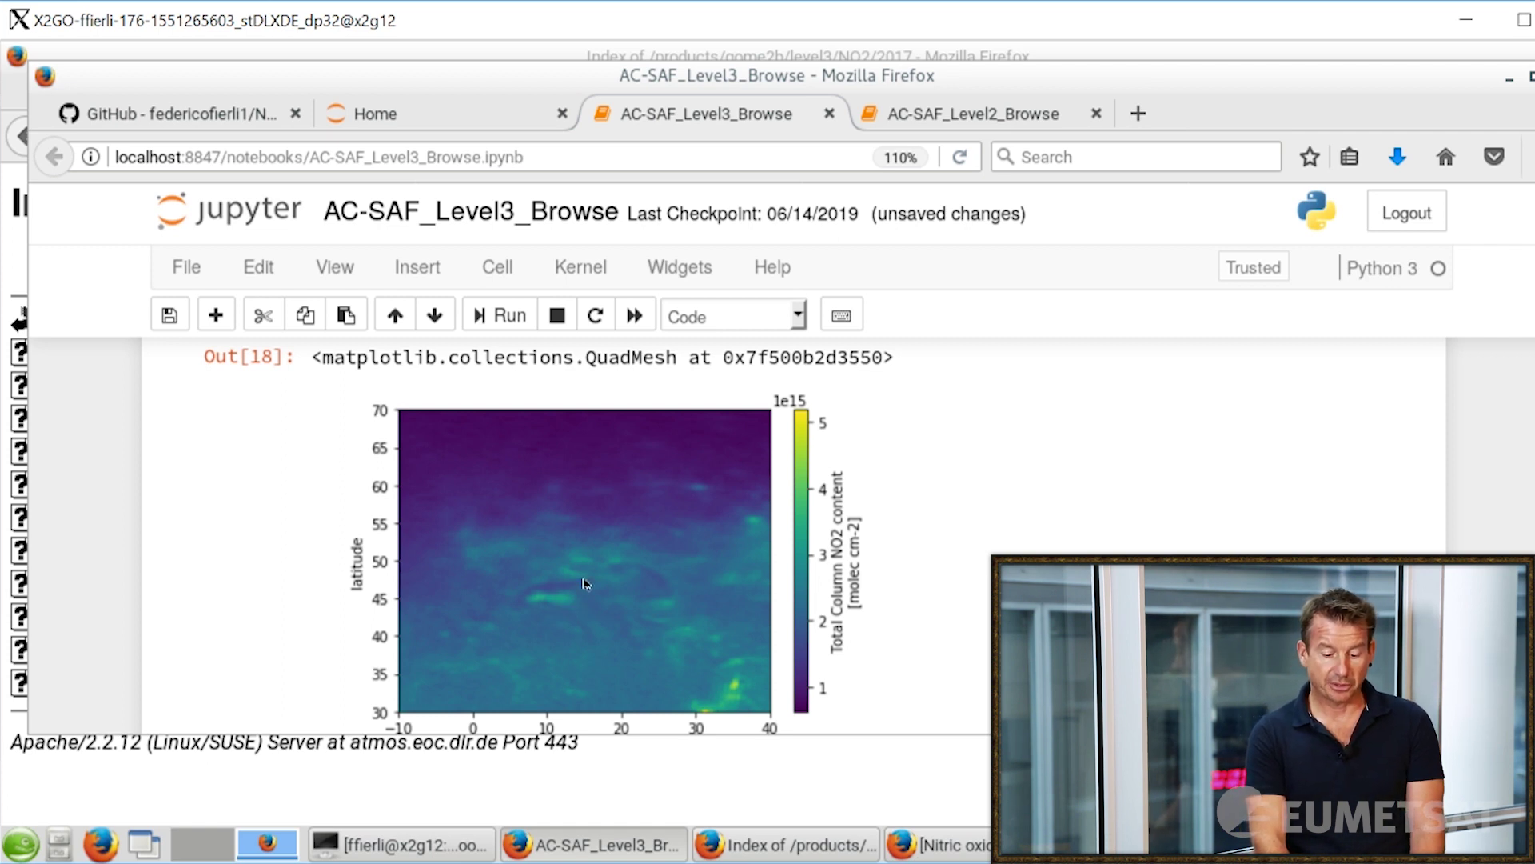
{"action": "scroll", "coordinate": [559, 579], "scroll_direction": "down", "scroll_amount": 5}
{"action": "scroll", "coordinate": [560, 578], "scroll_direction": "down", "scroll_amount": 3}
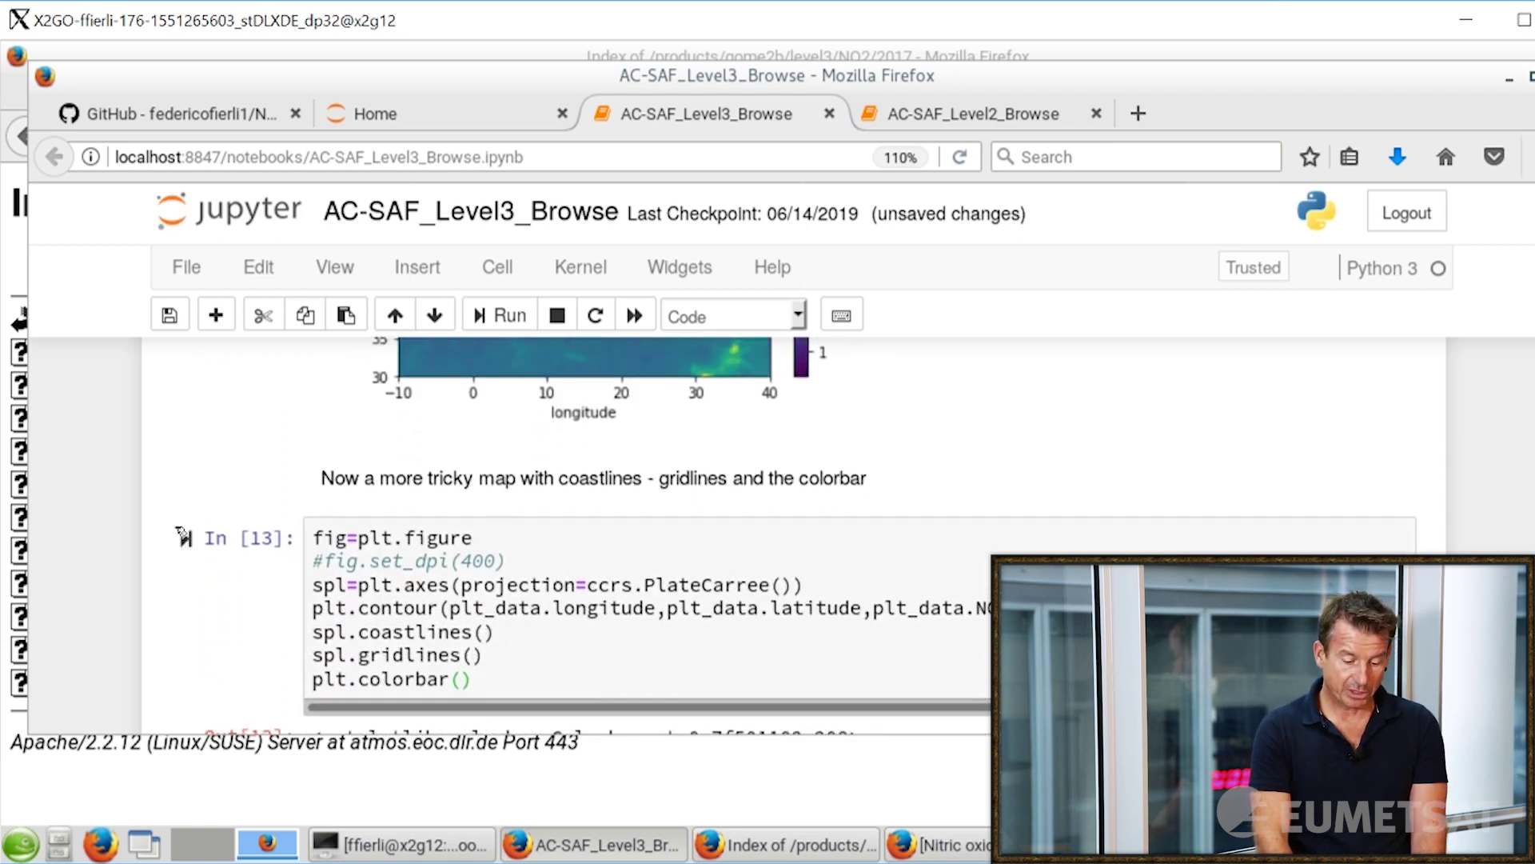
Run the In [13] plt.contour cell to get the Europe NO2 contour map with coastlines, gridlines and colorbar
{"action": "left_click", "coordinate": [186, 538]}
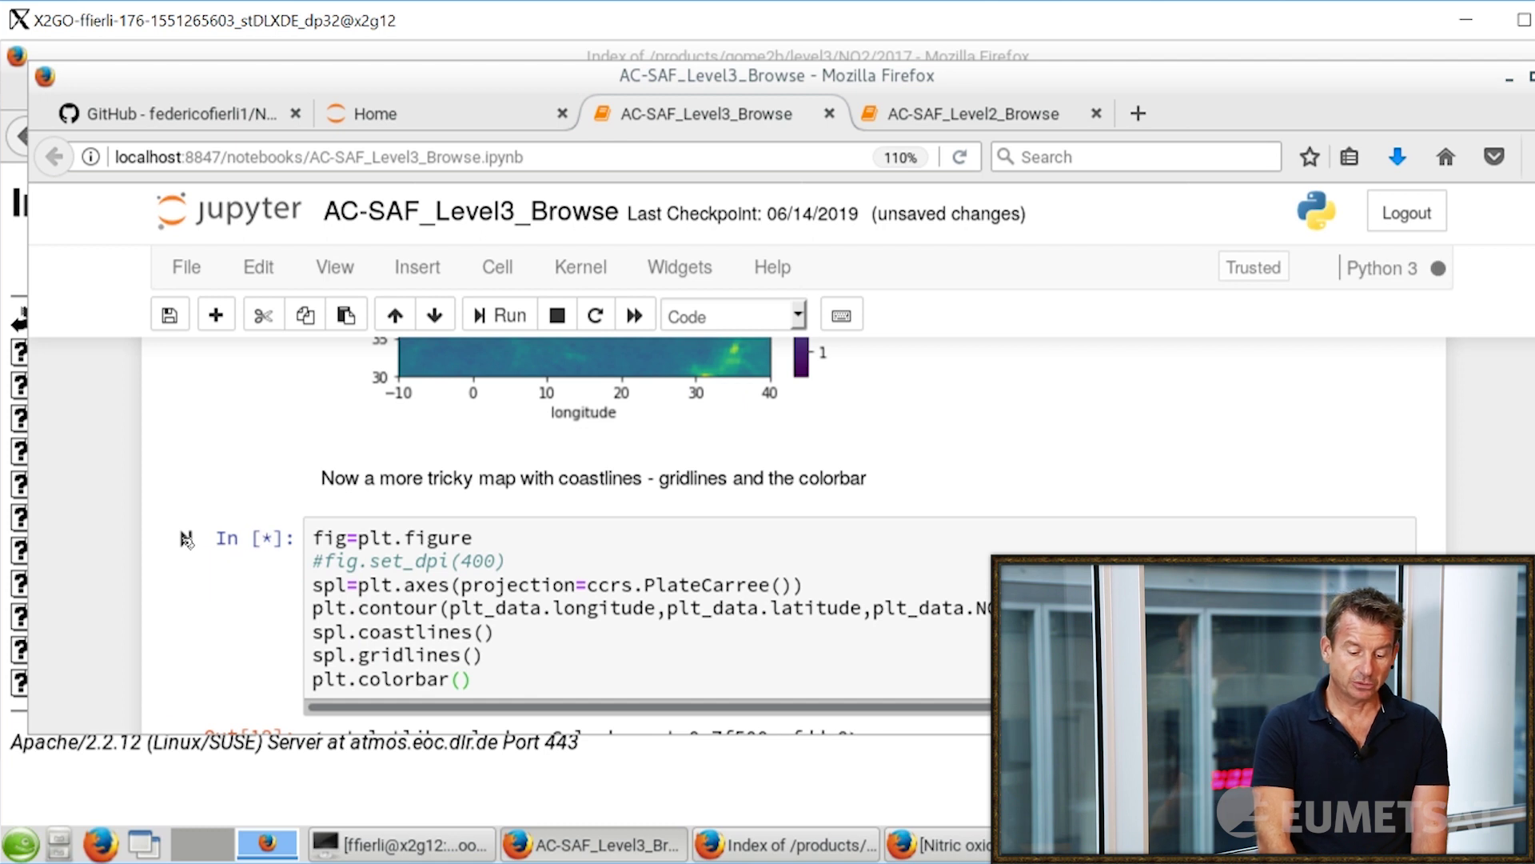
{"action": "scroll", "coordinate": [767, 636], "scroll_direction": "down", "scroll_amount": 5}
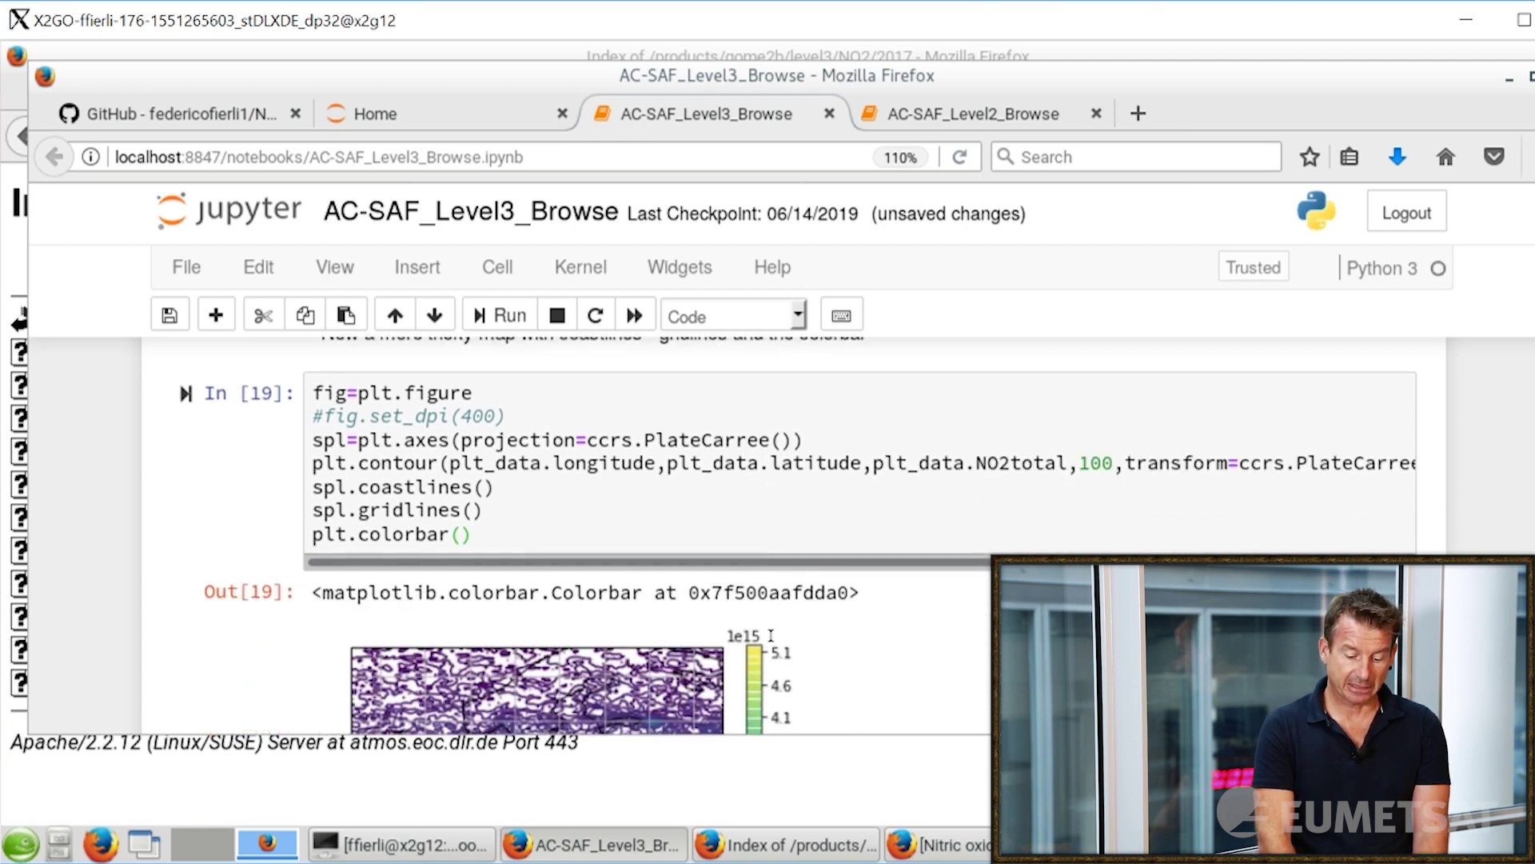
{"action": "scroll", "coordinate": [773, 640], "scroll_direction": "down", "scroll_amount": 4}
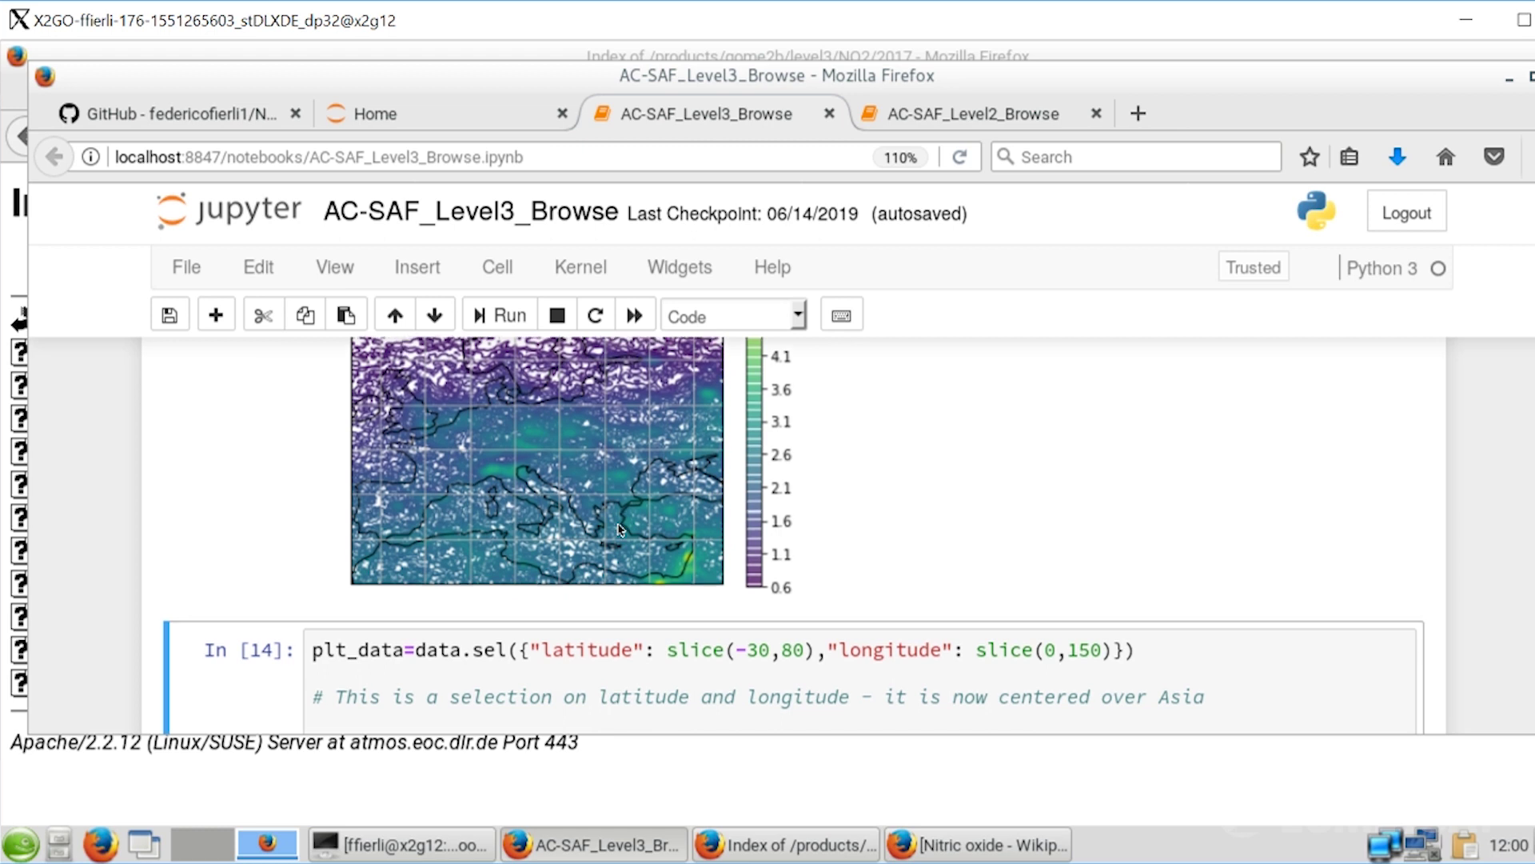
{"action": "scroll", "coordinate": [774, 469], "scroll_direction": "down", "scroll_amount": 2}
{"action": "scroll", "coordinate": [774, 469], "scroll_direction": "down", "scroll_amount": 8}
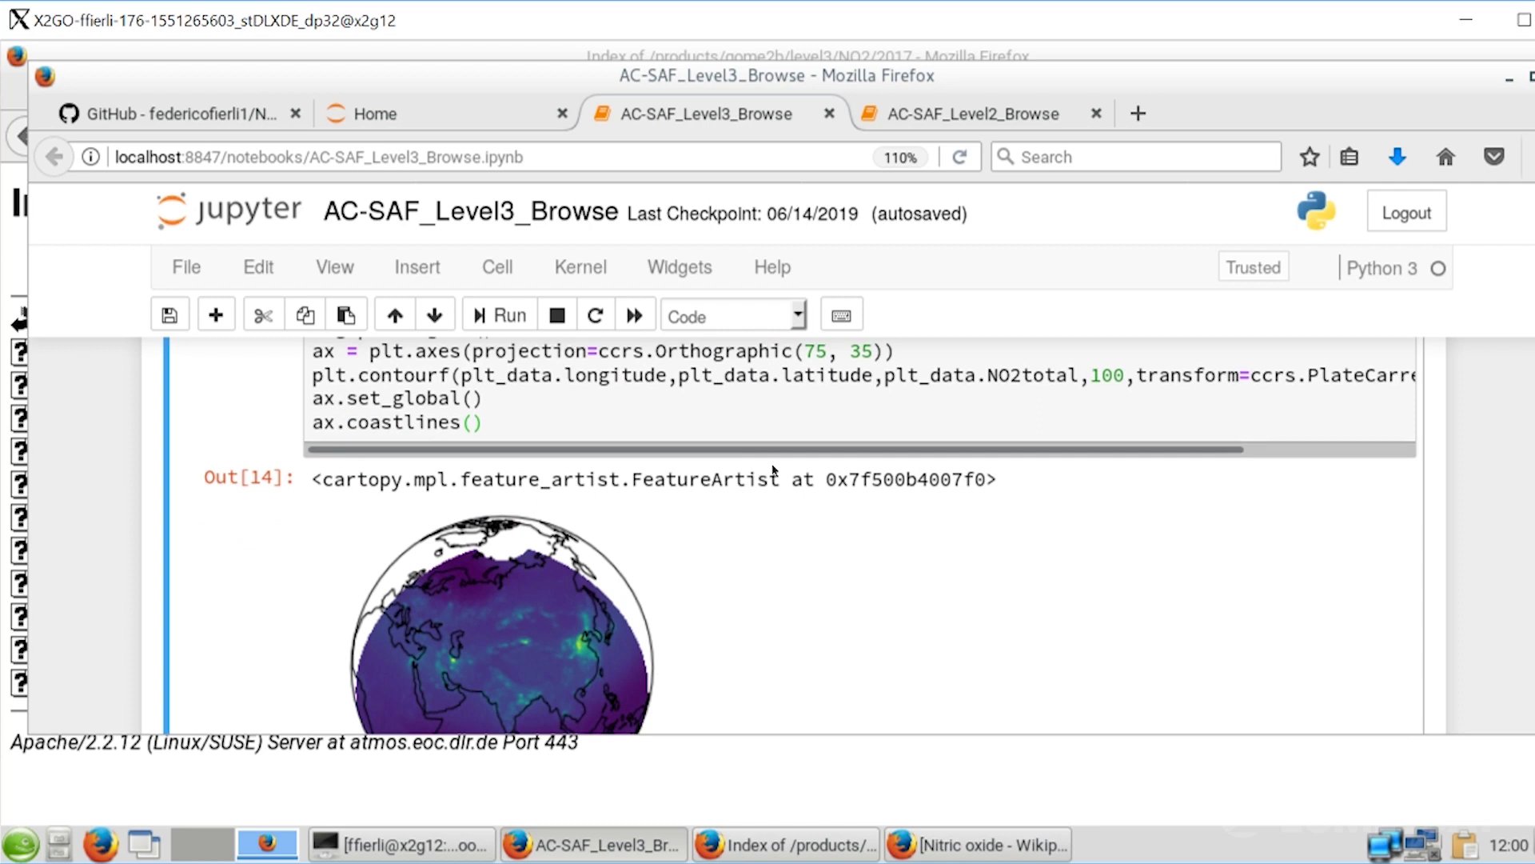
{"action": "scroll", "coordinate": [773, 469], "scroll_direction": "up", "scroll_amount": 2}
{"action": "scroll", "coordinate": [773, 469], "scroll_direction": "up", "scroll_amount": 2}
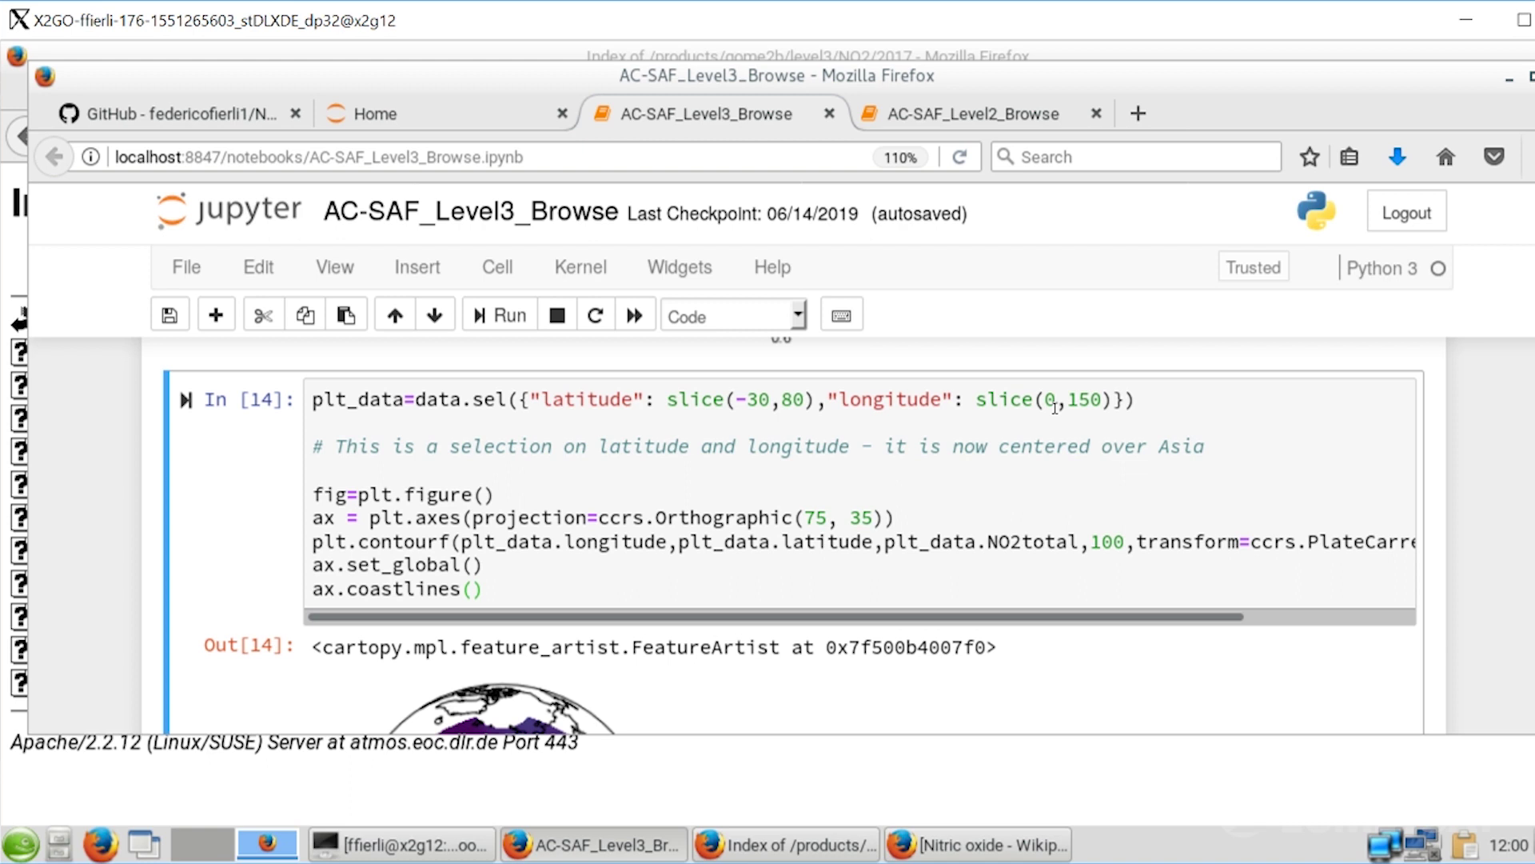
Redraw the orthographic NO2 globe centred over Asia (latitudes −30 to 80, longitudes 0–150)
{"action": "left_click", "coordinate": [185, 400]}
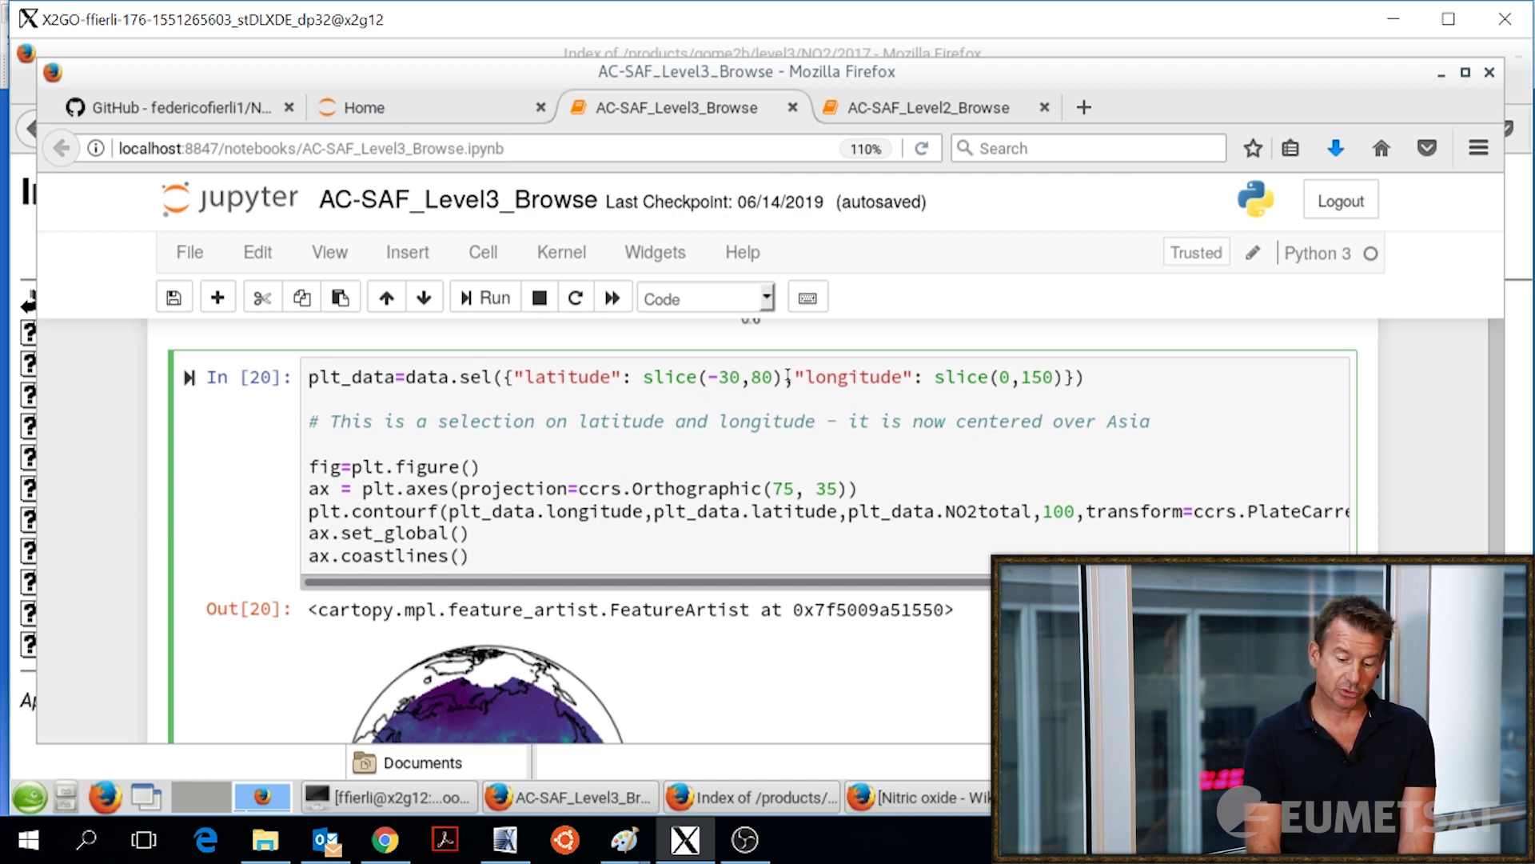
{"action": "scroll", "coordinate": [876, 535], "scroll_direction": "down", "scroll_amount": 2}
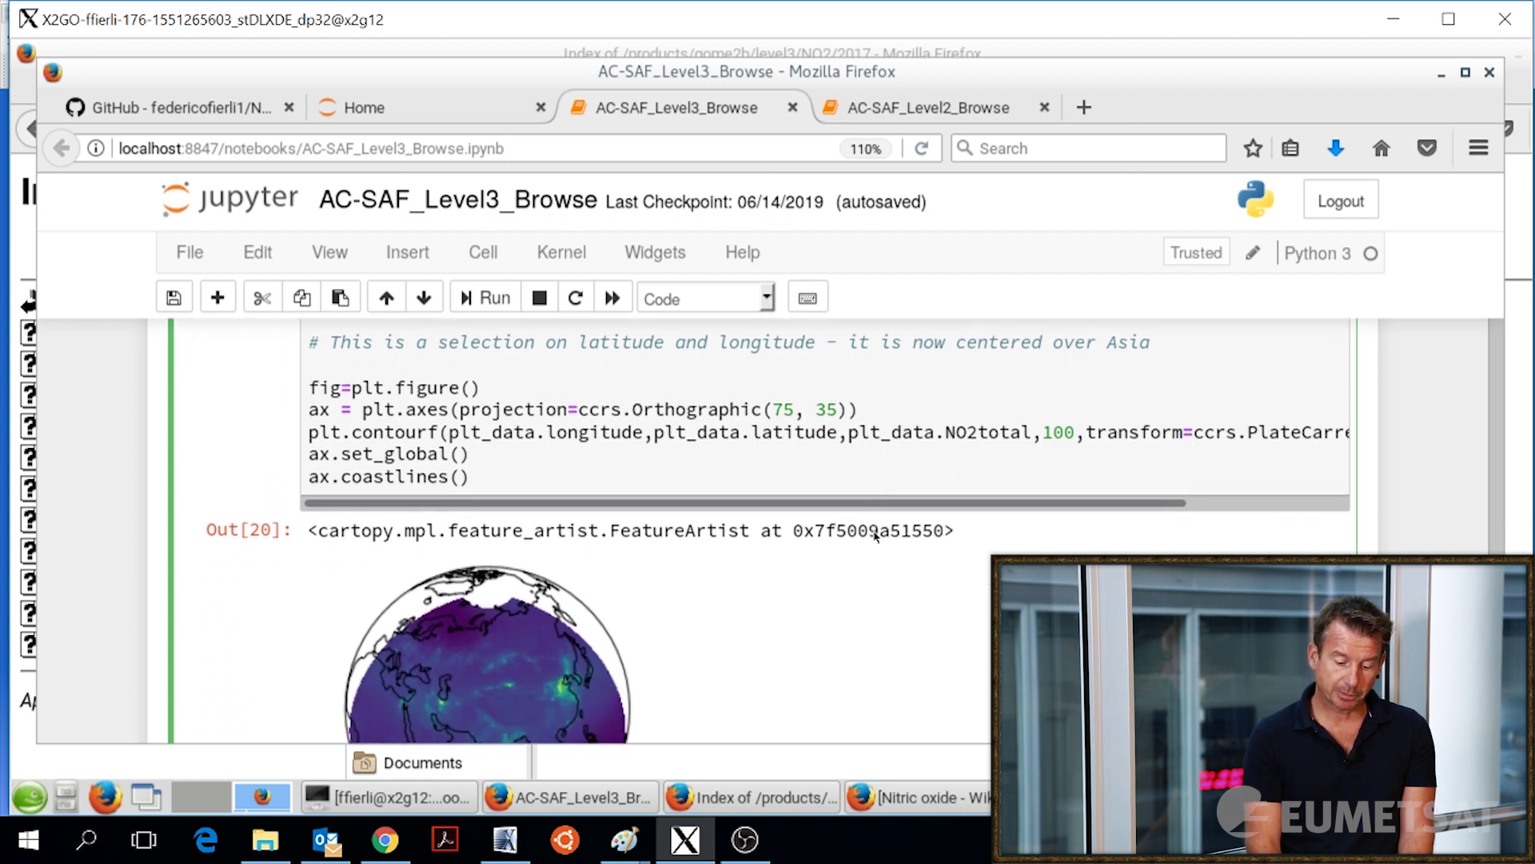
{"action": "scroll", "coordinate": [876, 536], "scroll_direction": "down", "scroll_amount": 2}
{"action": "scroll", "coordinate": [876, 536], "scroll_direction": "down", "scroll_amount": 2}
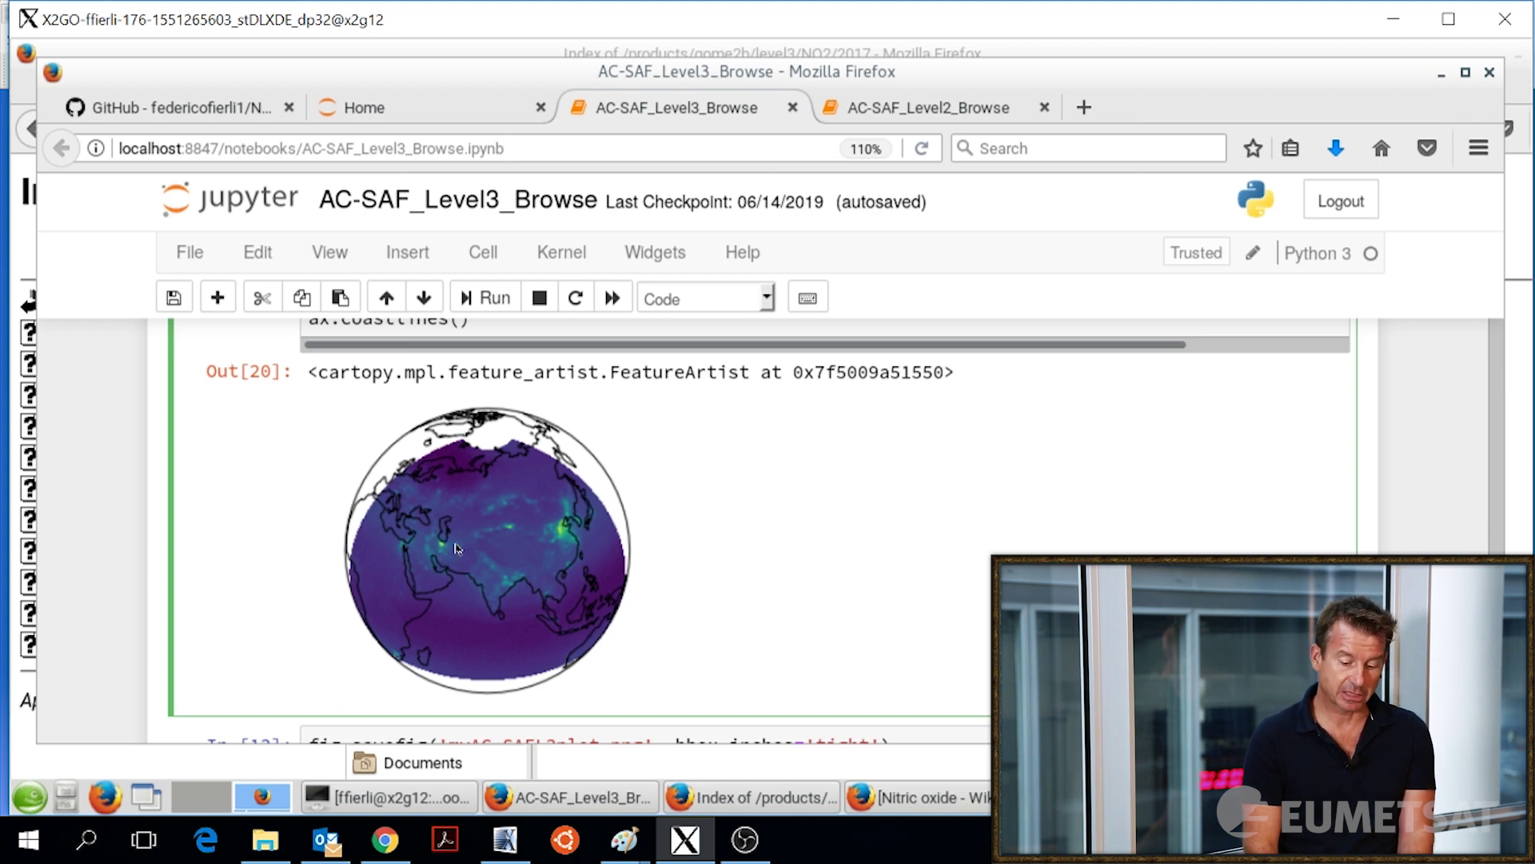
{"action": "scroll", "coordinate": [1164, 458], "scroll_direction": "down", "scroll_amount": 2}
Save the globe figure as myAC-SAFL3plot.png and open it from the OUT folder
{"action": "left_click", "coordinate": [1164, 458]}
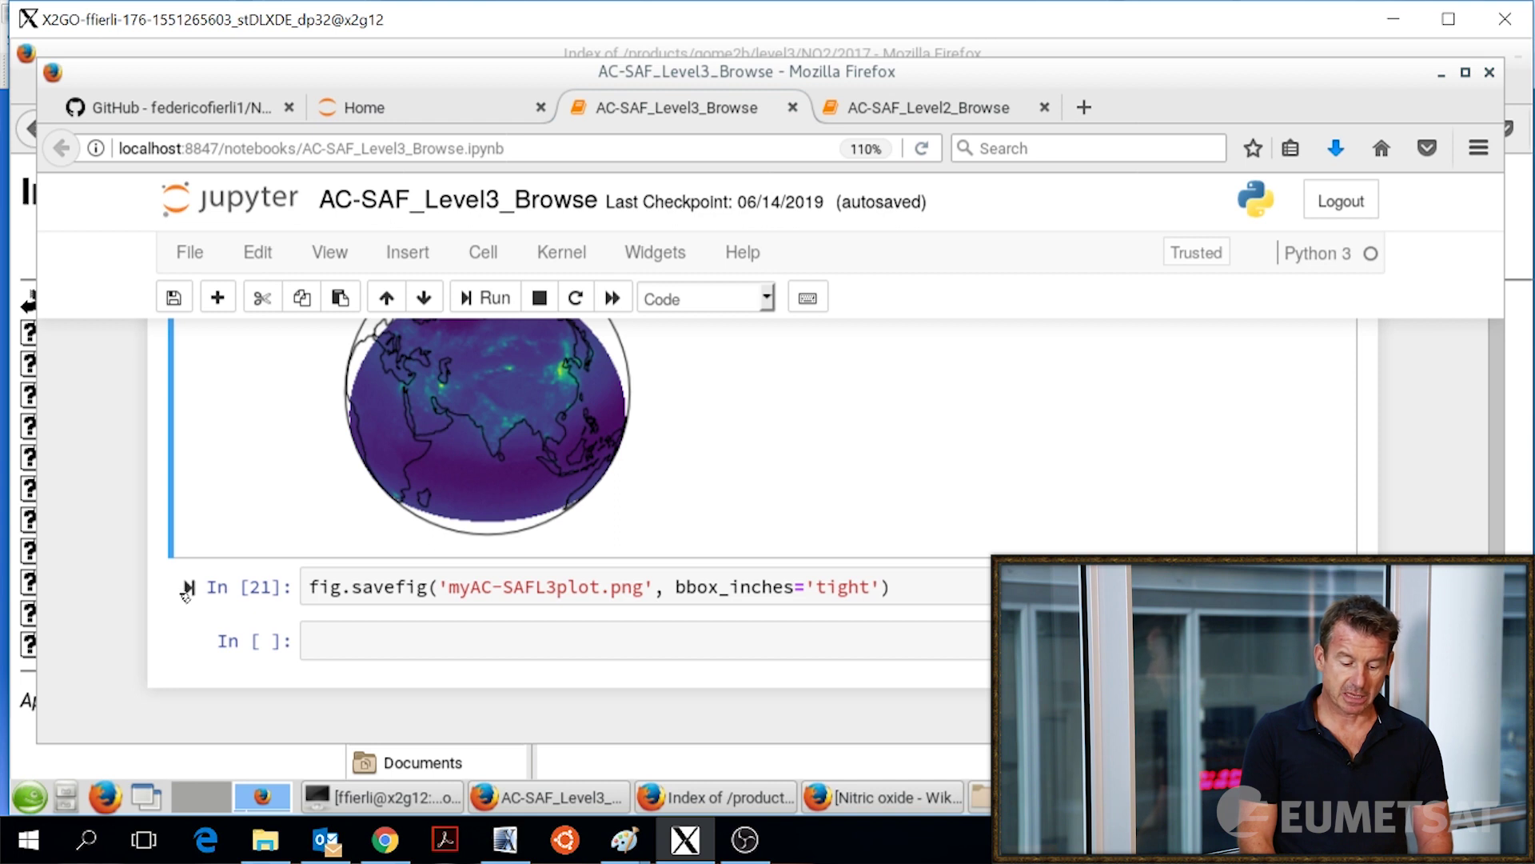
{"action": "left_click", "coordinate": [189, 589]}
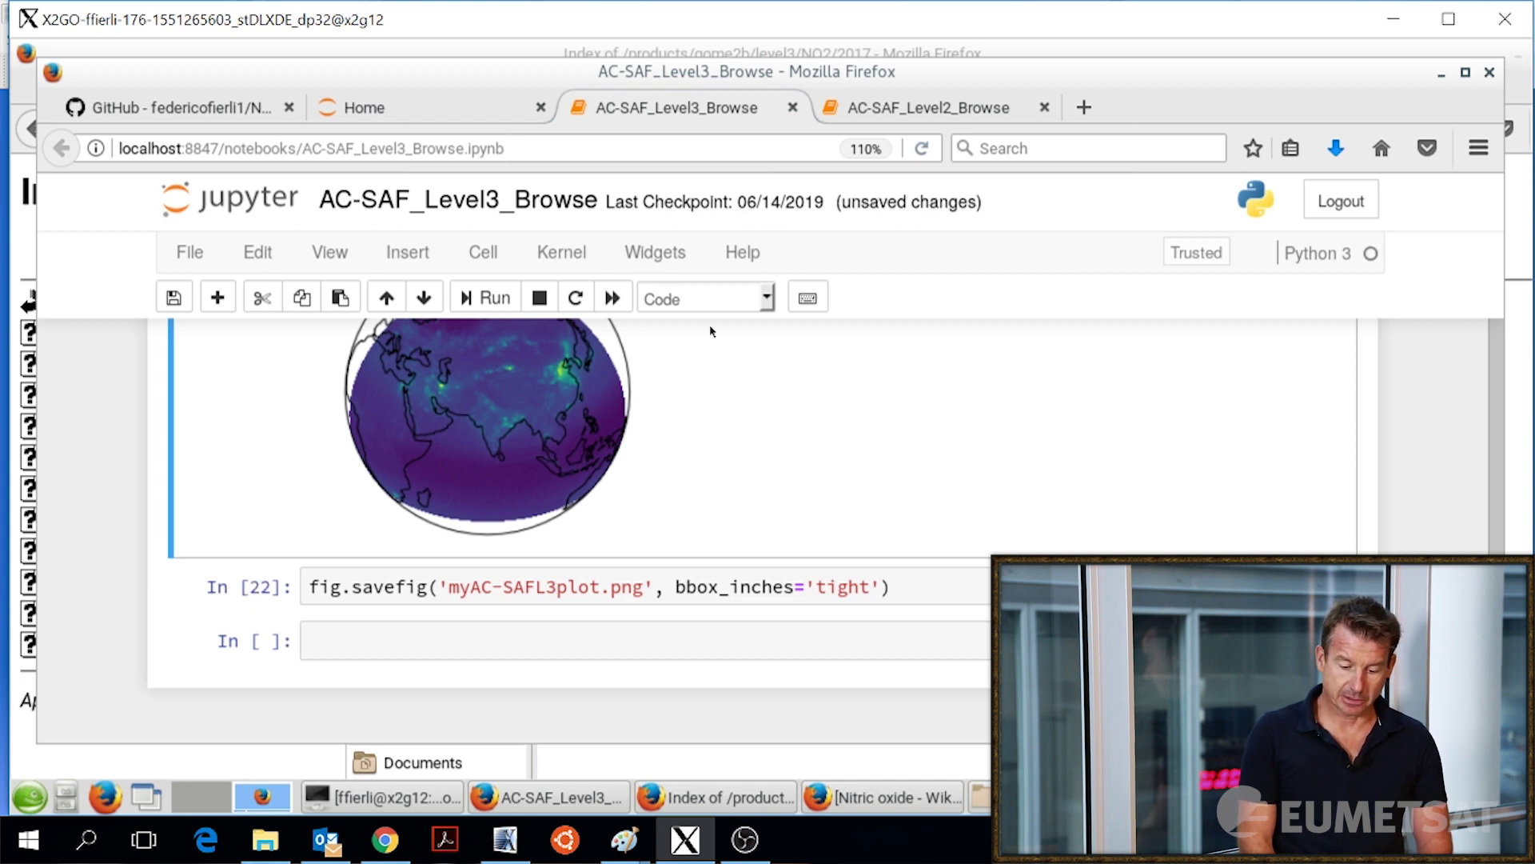
{"action": "left_click", "coordinate": [982, 798]}
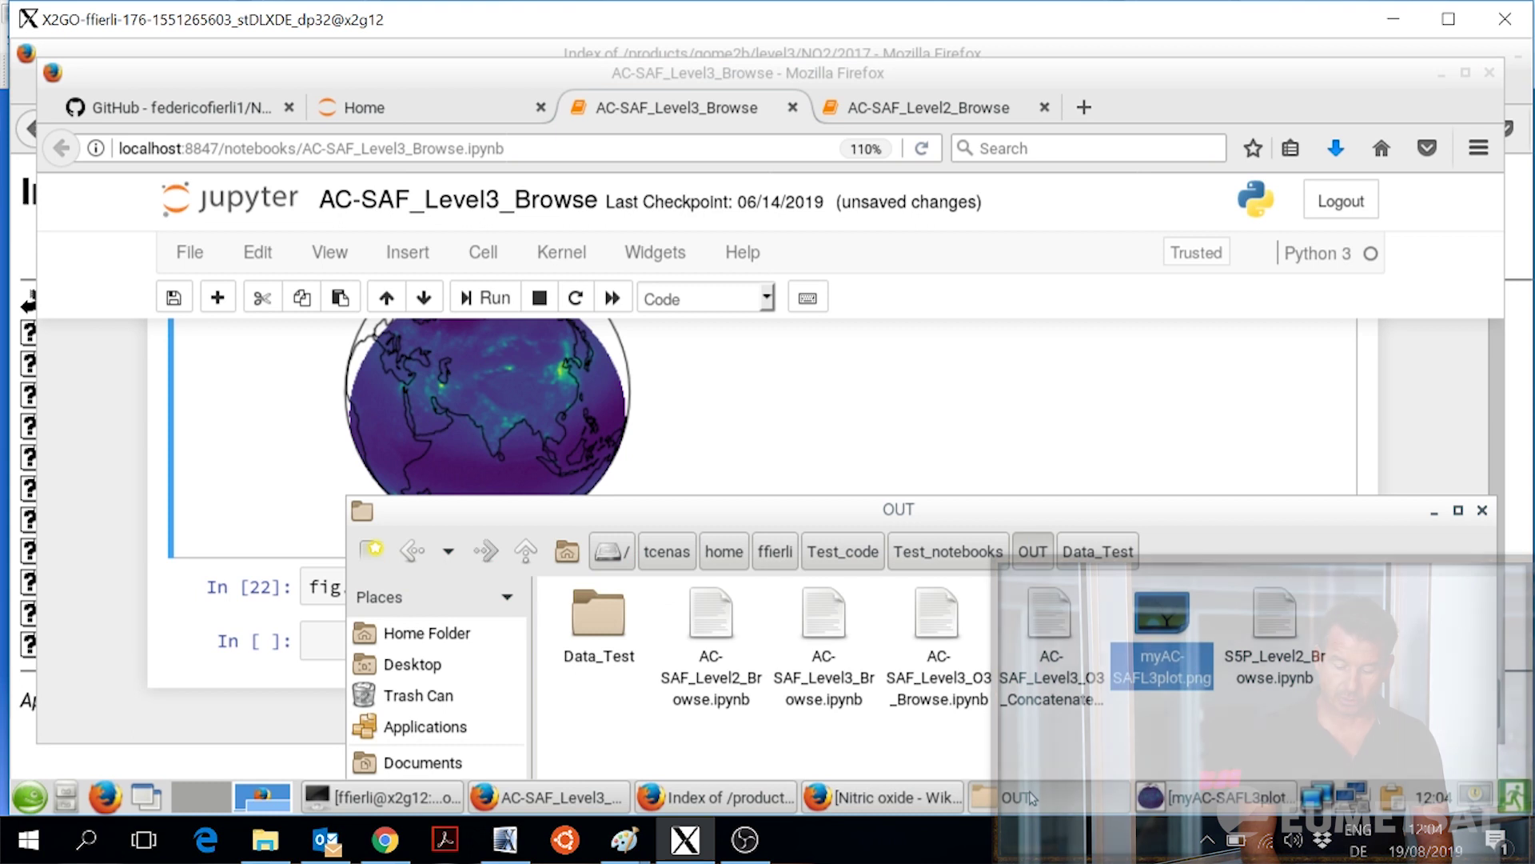
{"action": "double_click", "coordinate": [1163, 612]}
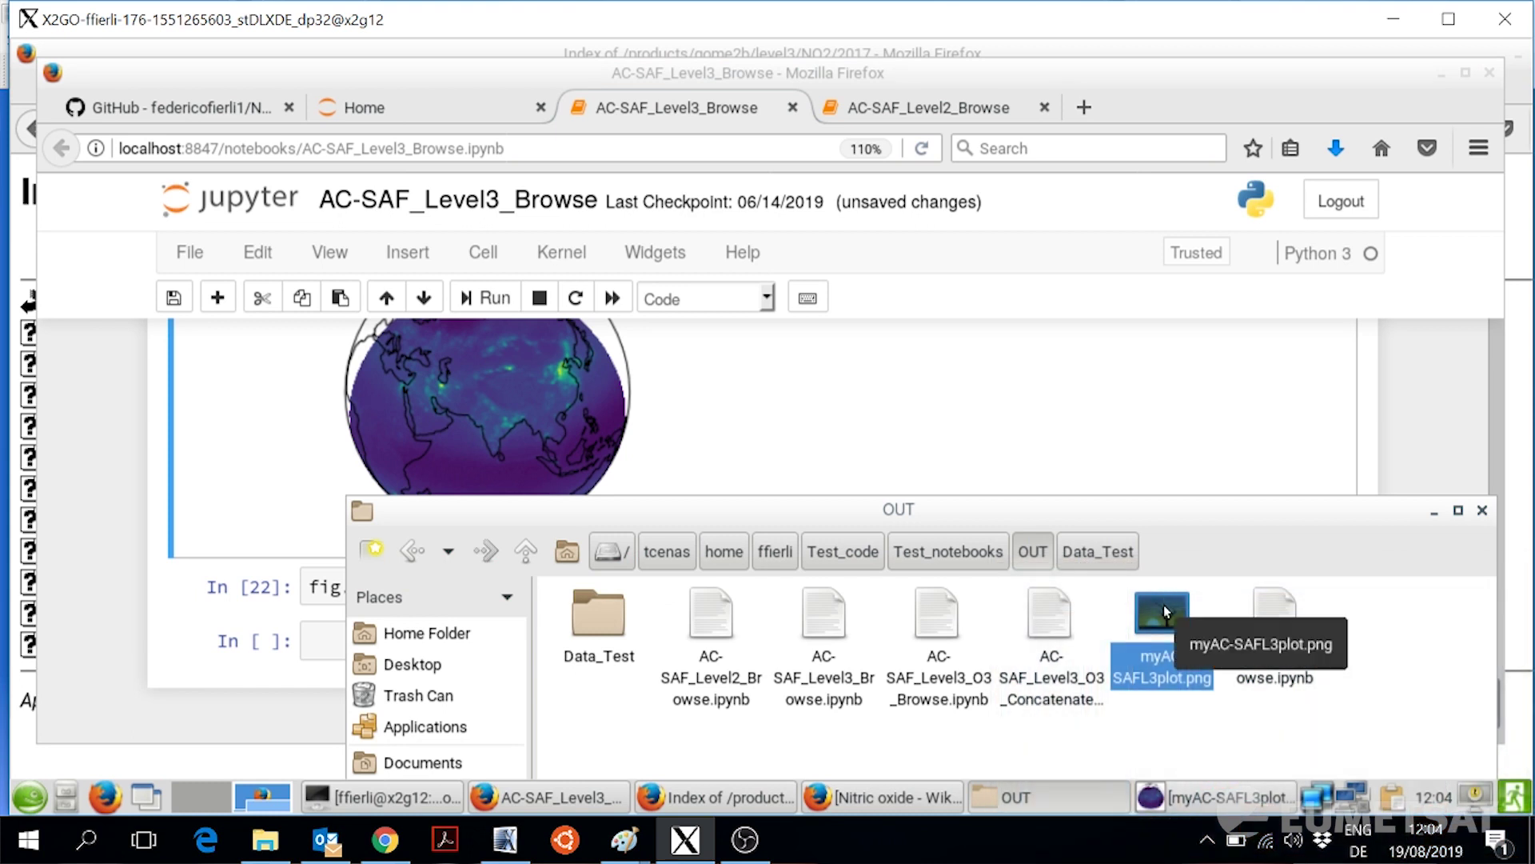